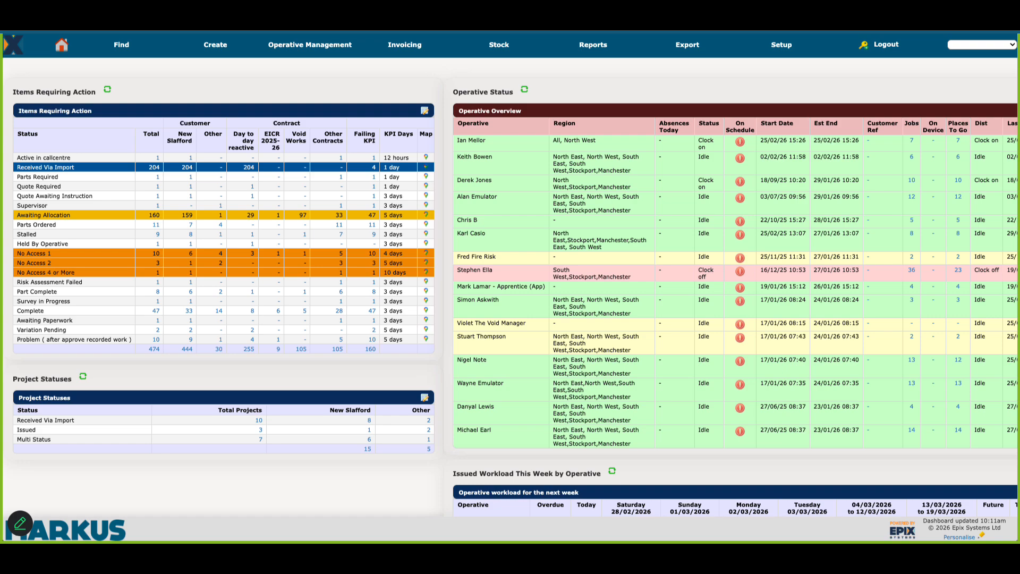
# Step: Start a new entry in the SORs and prices setup and look through the available SOR lists
pyautogui.click(787, 54)
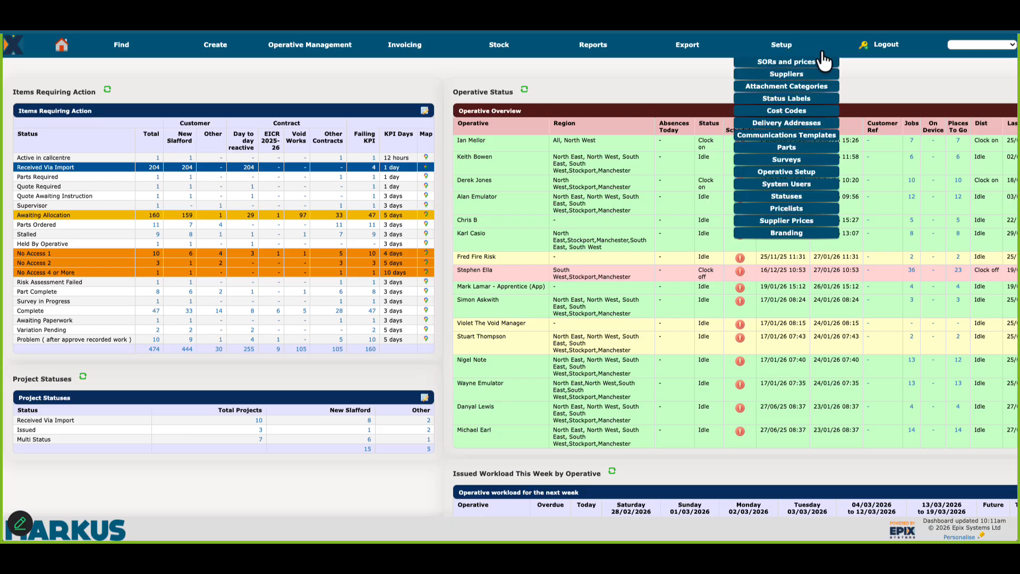
pyautogui.click(800, 69)
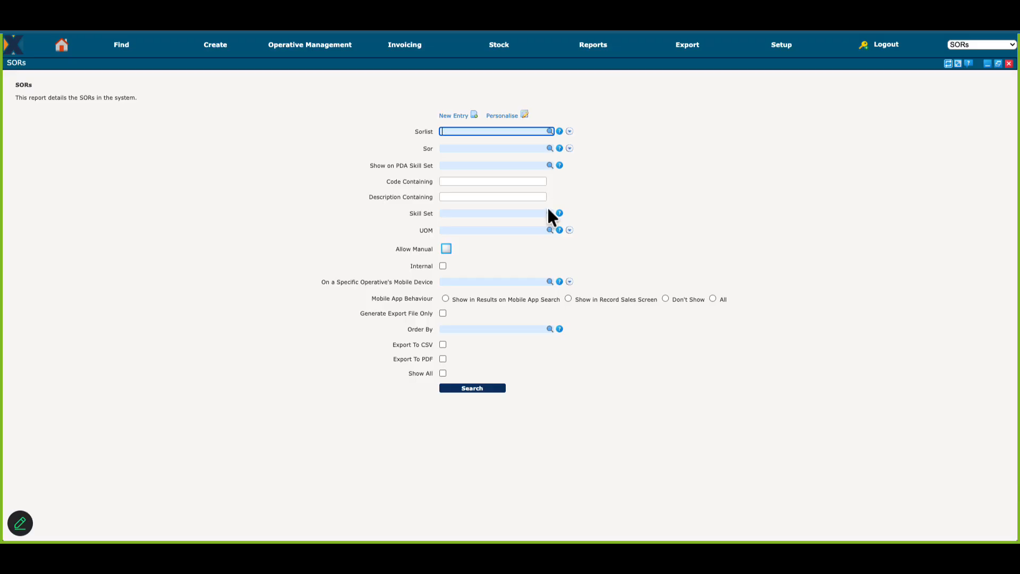
pyautogui.click(460, 116)
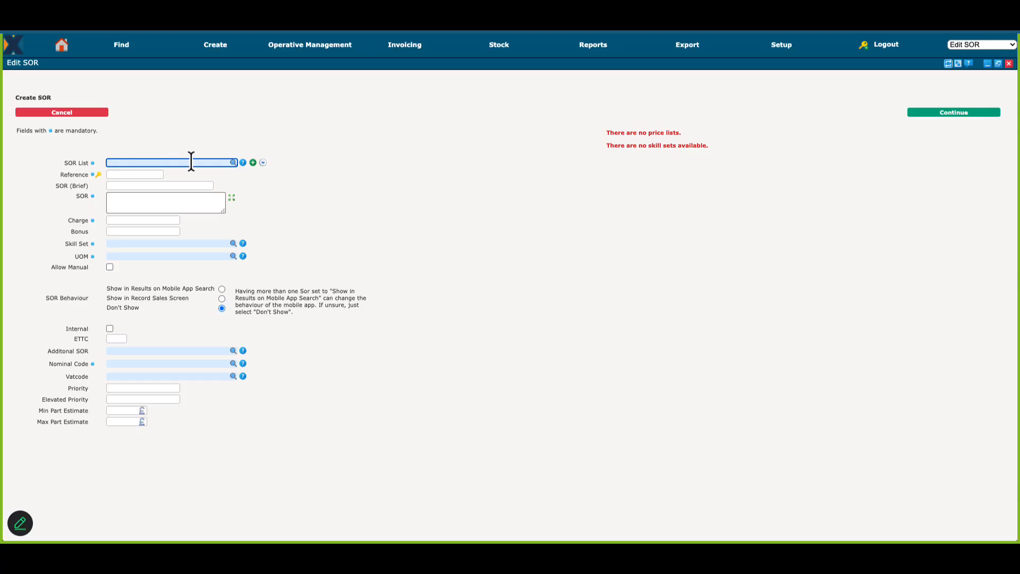
pyautogui.click(243, 162)
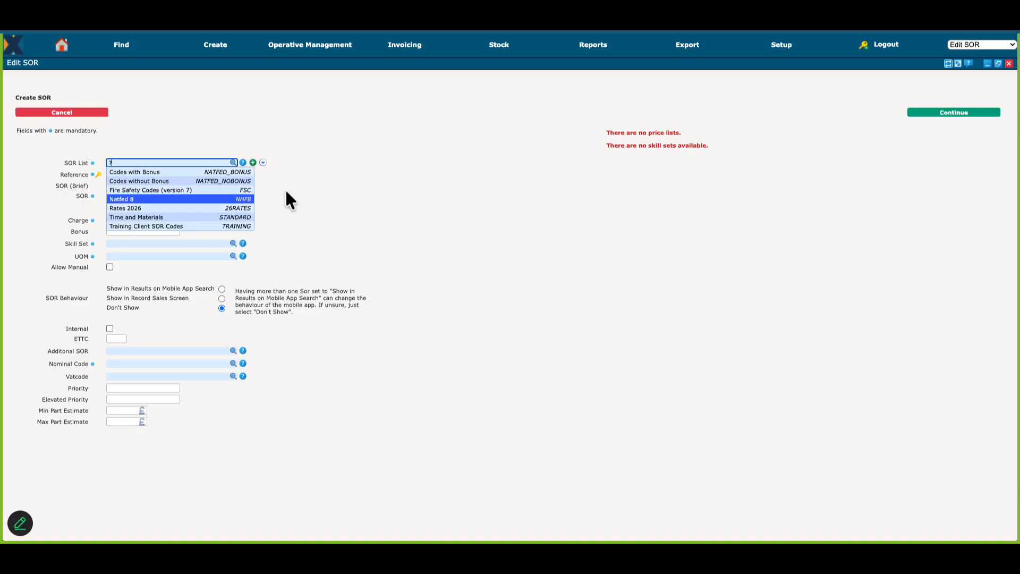
pyautogui.click(262, 162)
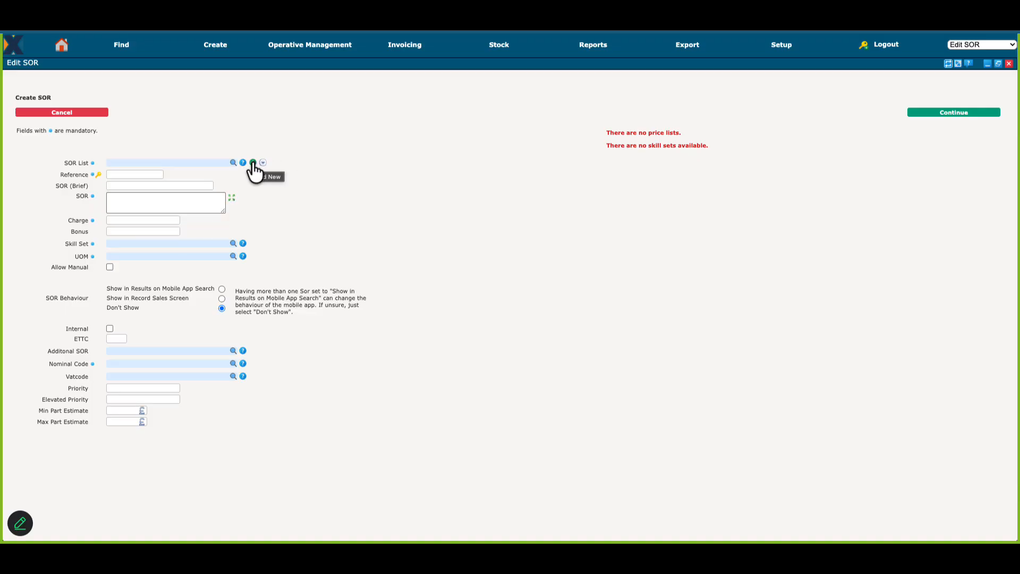
# Step: Create a new SOR list with the alpha code TRAINING1 and the title Training List 1
pyautogui.click(253, 163)
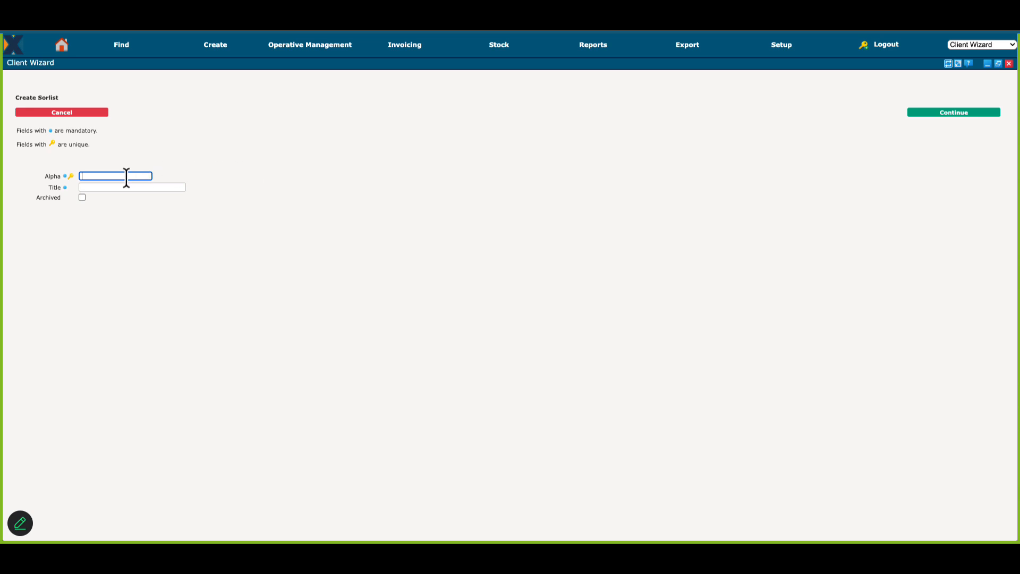
pyautogui.write('TRAINING')
pyautogui.press('Tab')
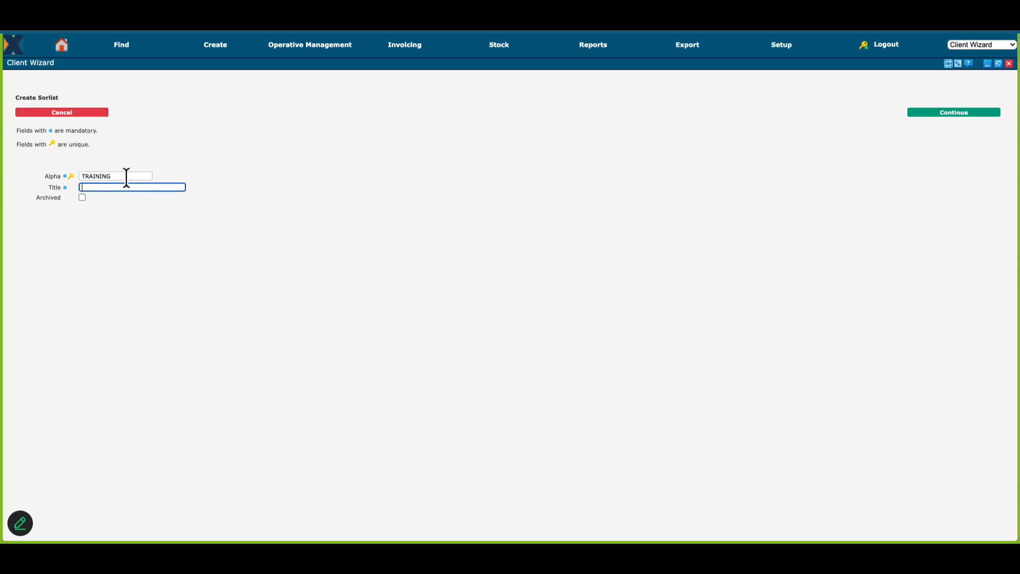
pyautogui.write('Training List 2')
pyautogui.click(957, 113)
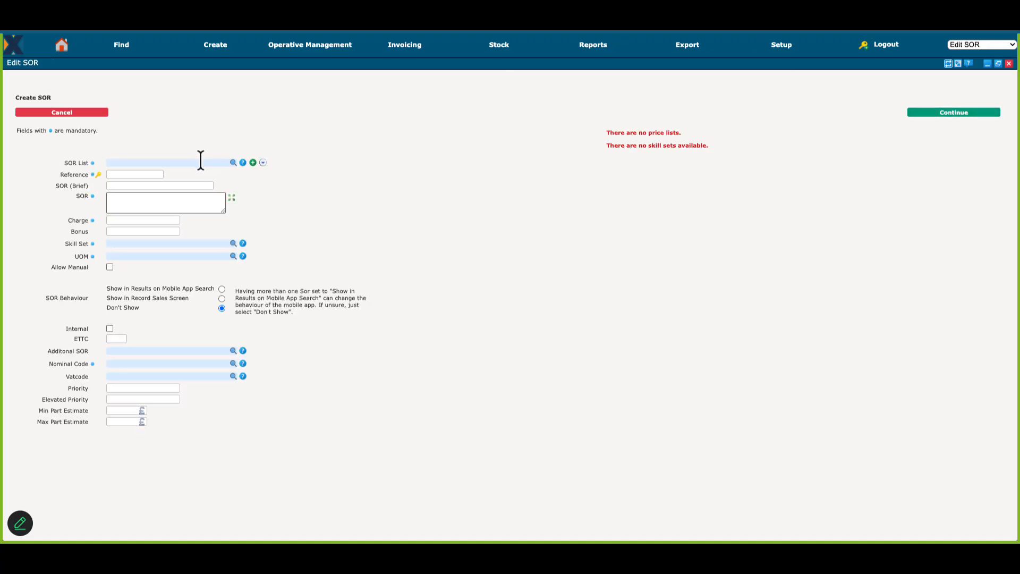
# Step: Assign the new SOR to Training List 1 and give it the reference TRAINING
pyautogui.click(201, 161)
pyautogui.write('tra')
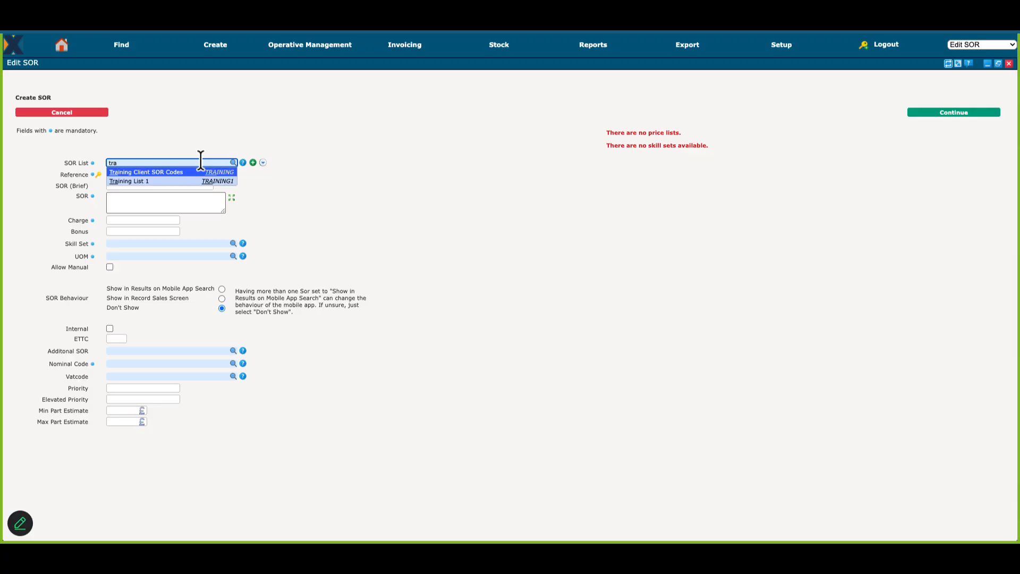
pyautogui.press('Down')
pyautogui.press('Return')
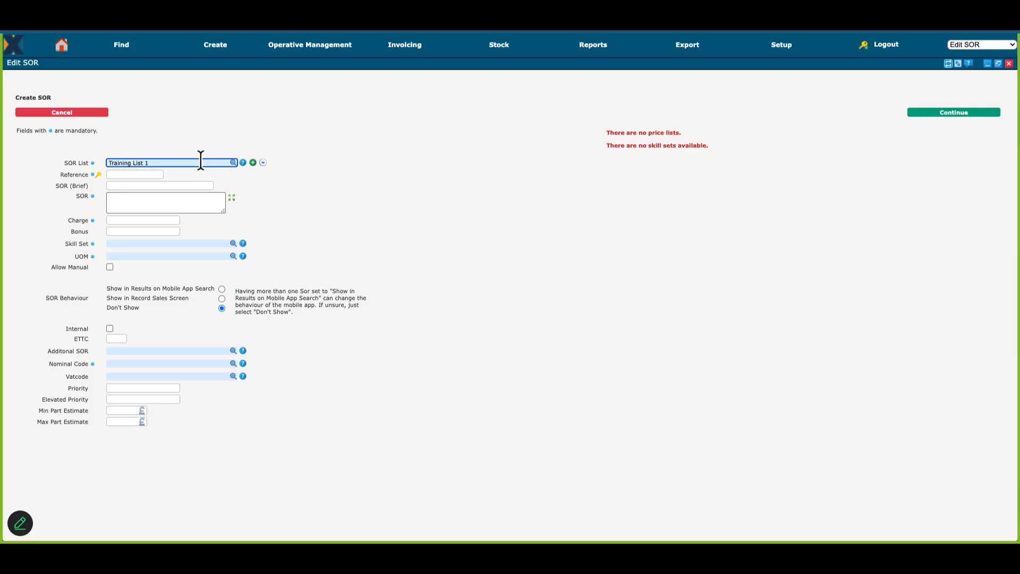
pyautogui.click(132, 173)
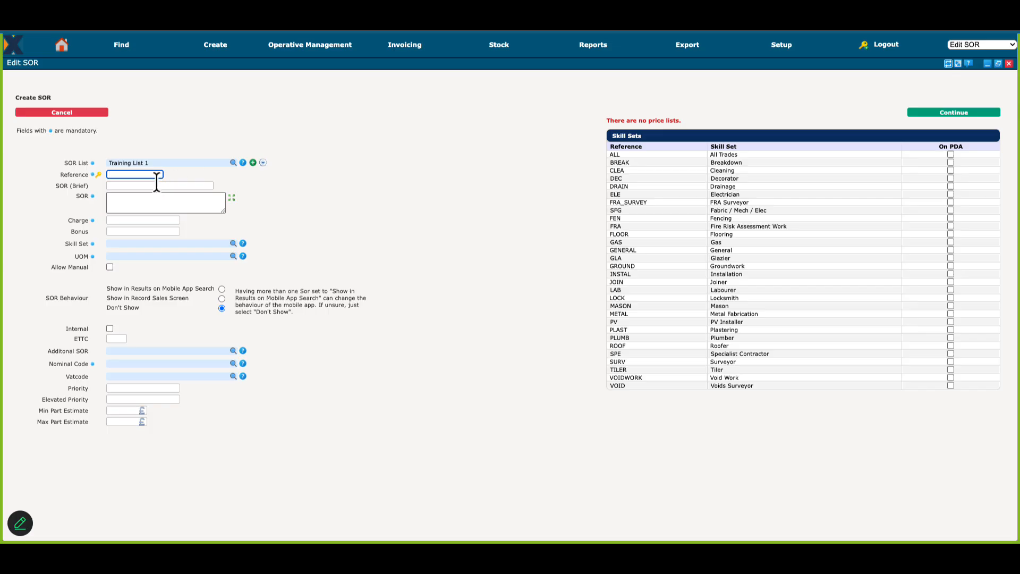
pyautogui.write('TRAN')
pyautogui.write('INING')
pyautogui.press('Tab')
pyautogui.press('Tab')
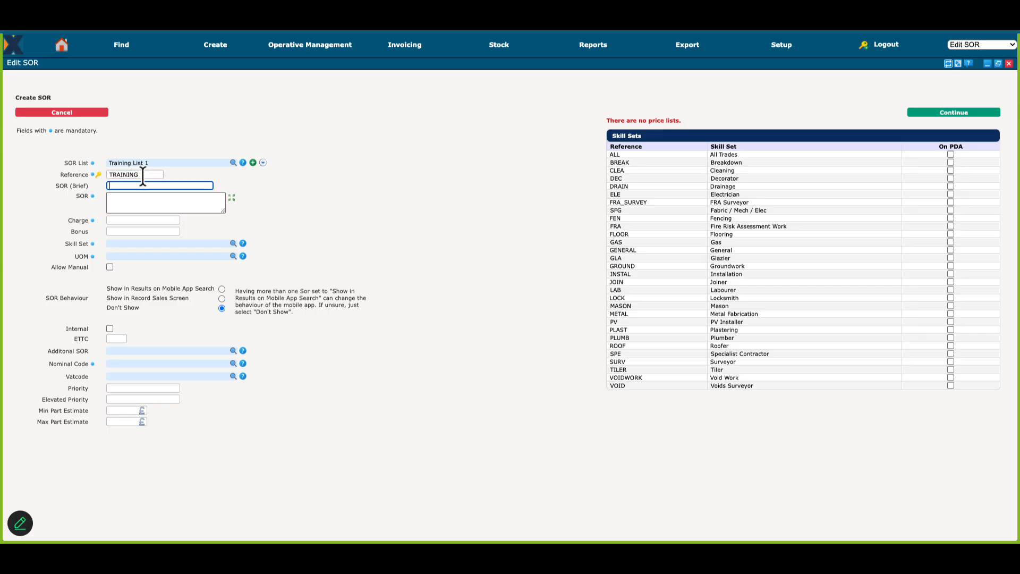
# Step: Enter Training Cost as the full SOR description and set the charge to 500
pyautogui.write('Training ')
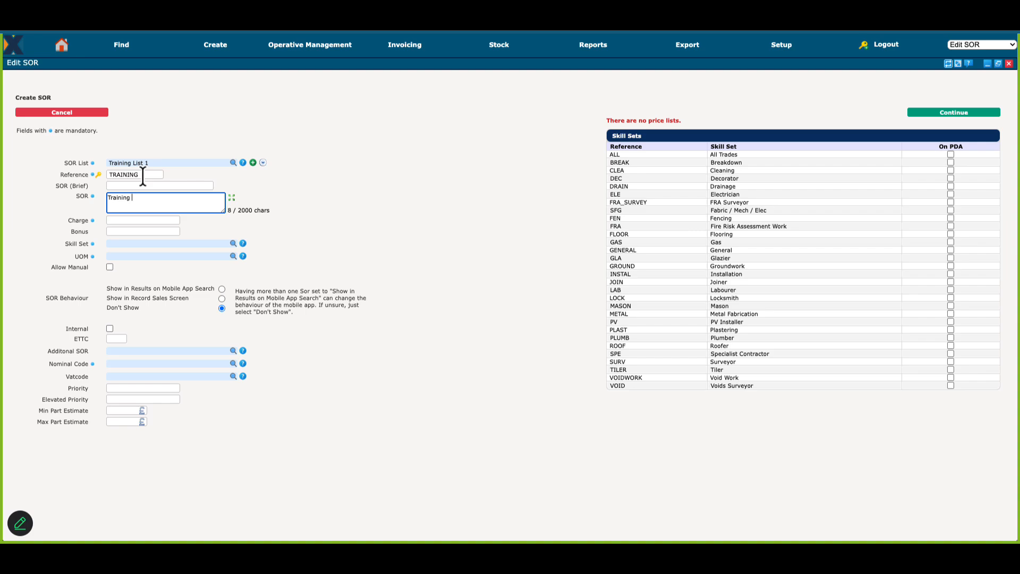
pyautogui.write('Cost')
pyautogui.press('Tab')
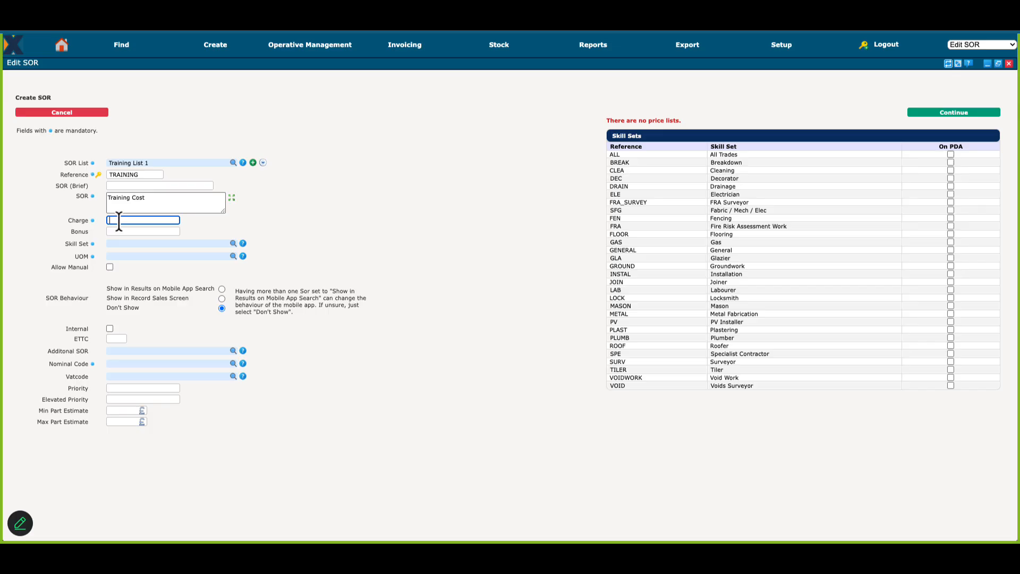
pyautogui.write('500')
# Step: Set the SOR's skill set to All Trades and its unit of measure to Each
pyautogui.click(130, 240)
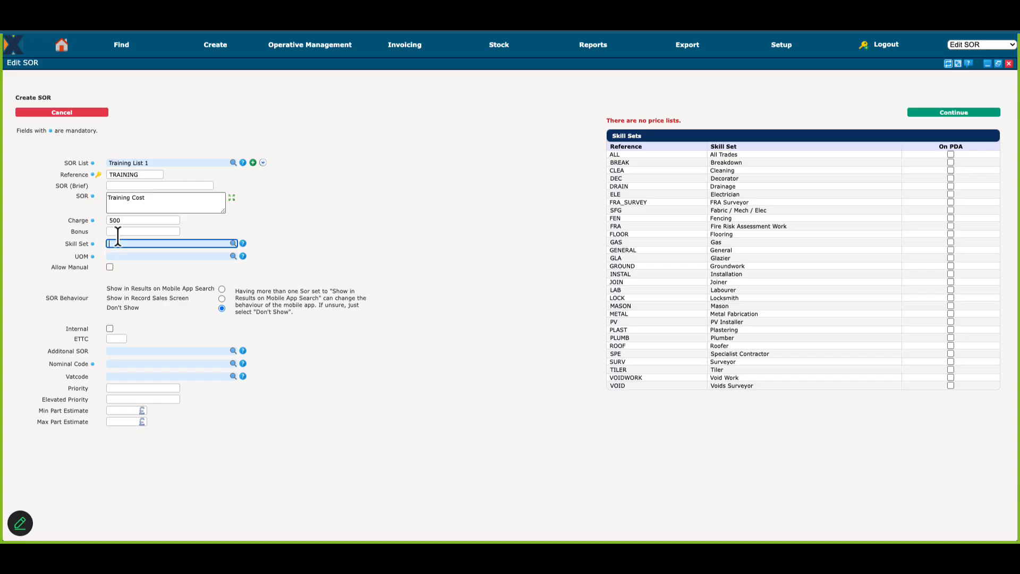
pyautogui.write('ele')
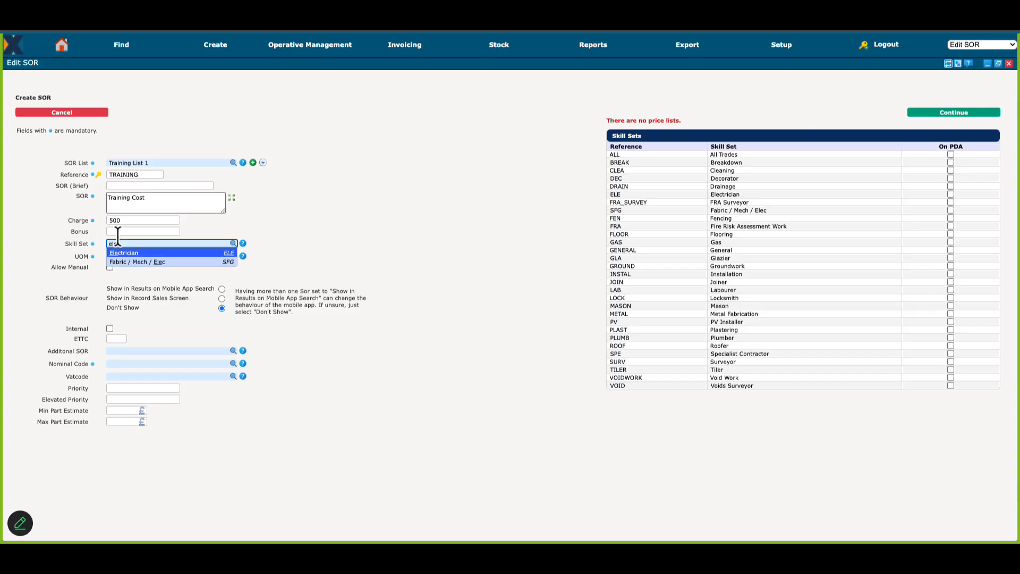
pyautogui.press('Return')
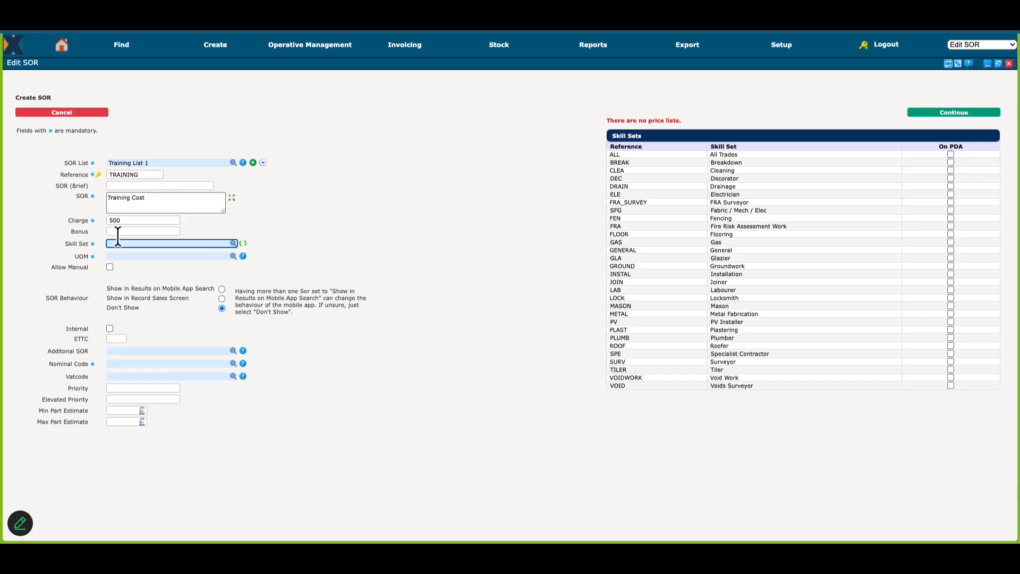
pyautogui.write('all')
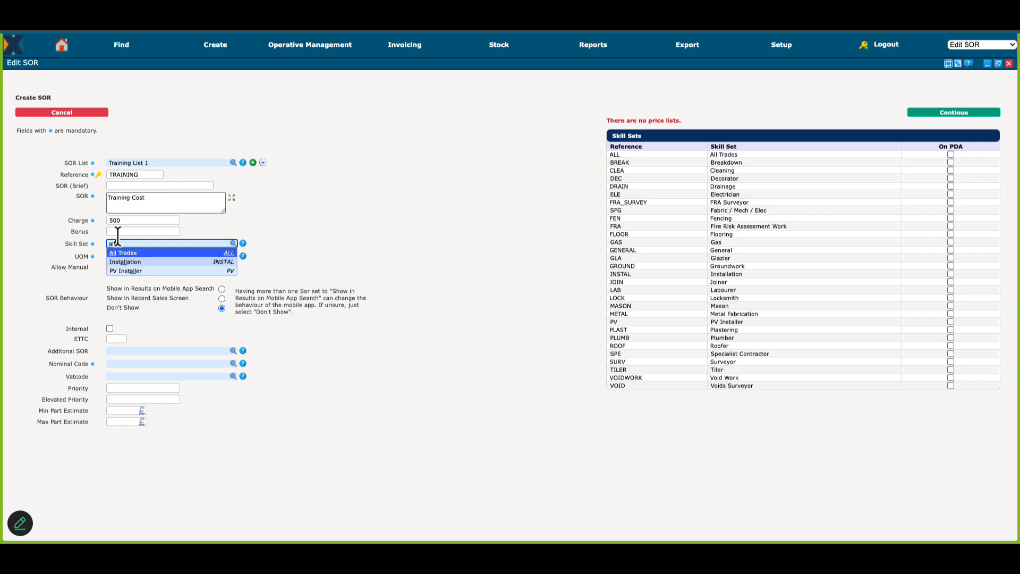
pyautogui.press('Return')
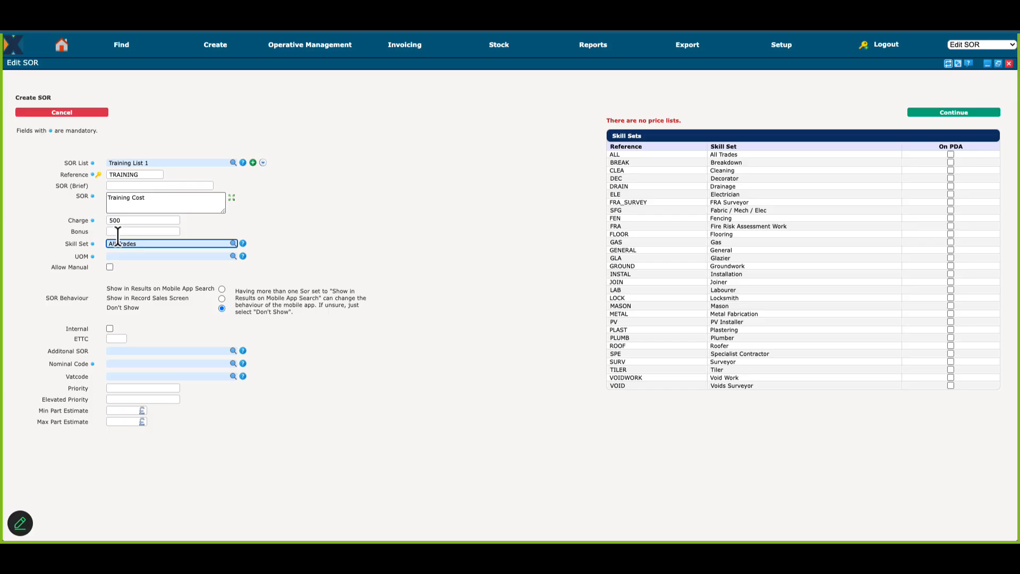
pyautogui.press('Tab')
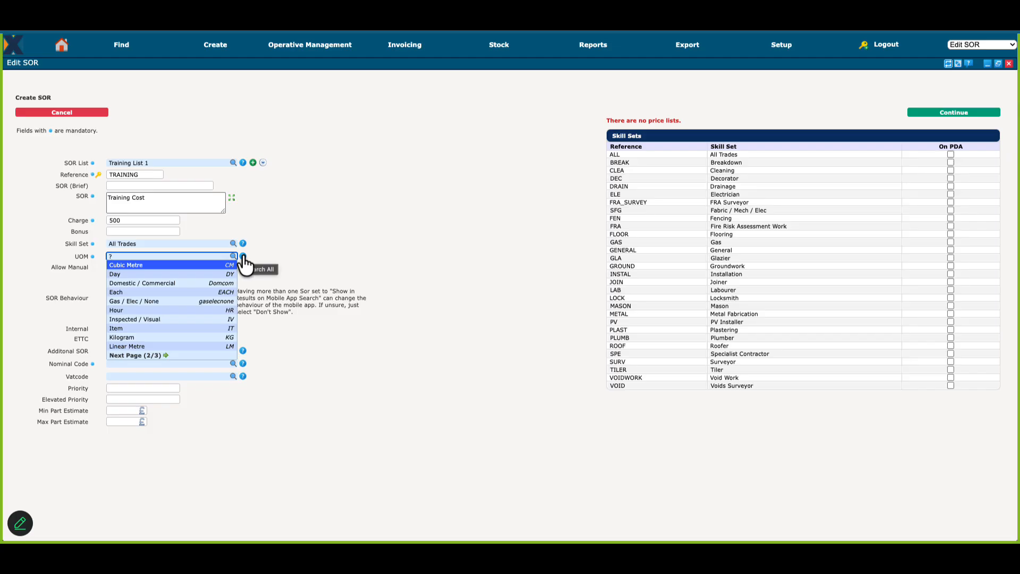
pyautogui.press('BackSpace')
pyautogui.write('eac')
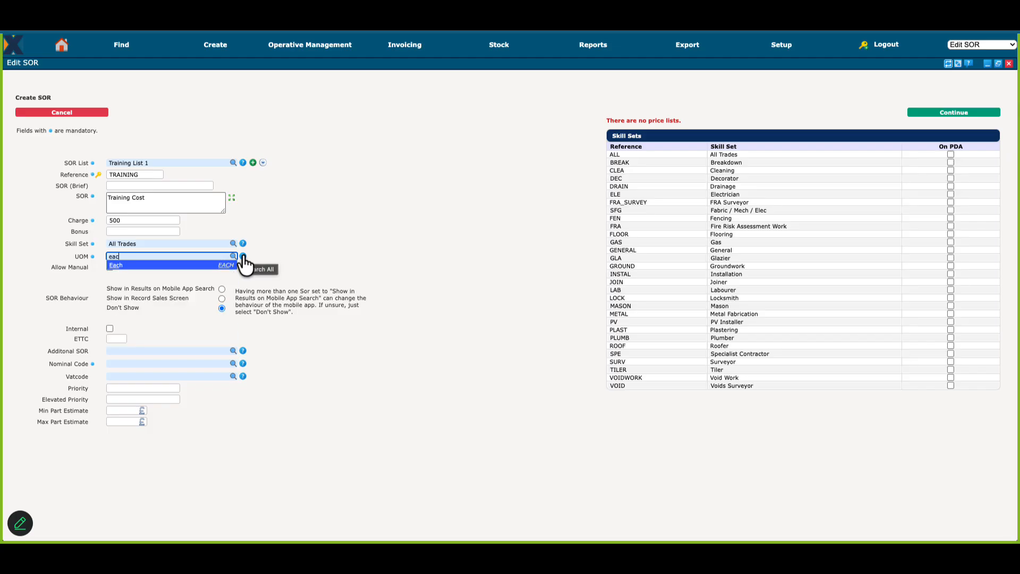
pyautogui.press('Return')
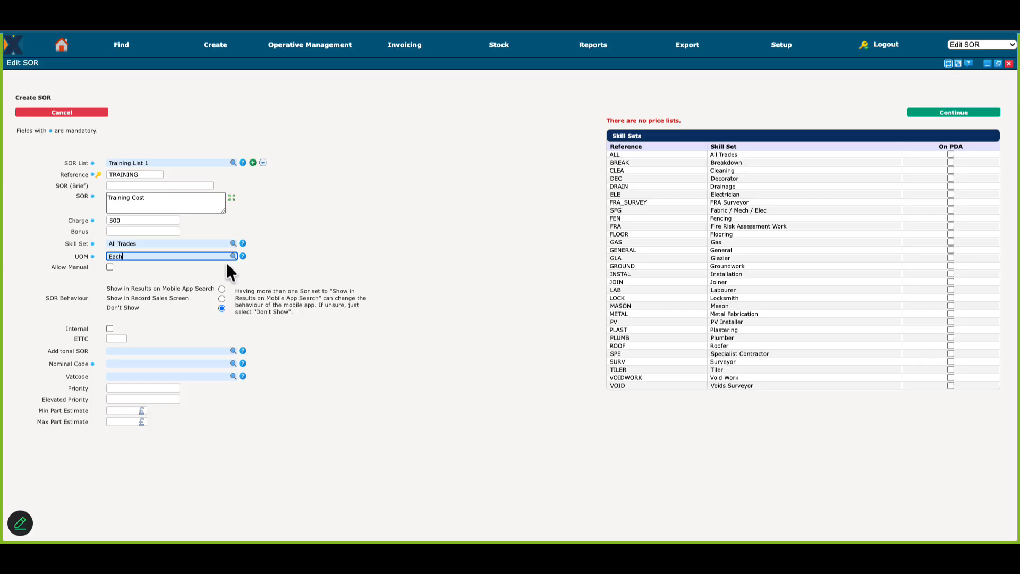
# Step: Choose CIS Labour as the SOR's nominal code and save the new SOR
pyautogui.click(110, 265)
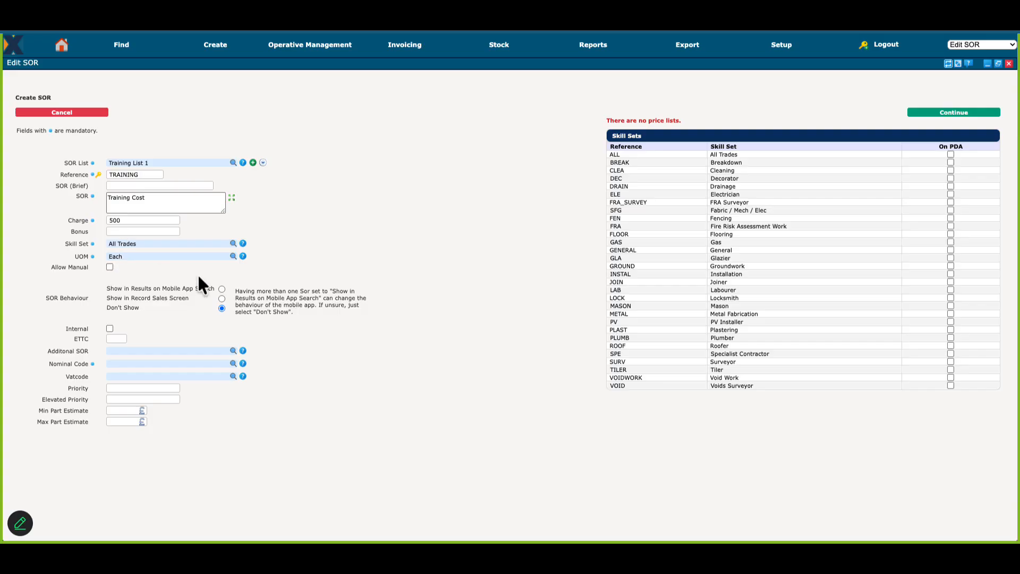
pyautogui.click(134, 363)
pyautogui.write('?')
pyautogui.click(129, 391)
pyautogui.click(961, 114)
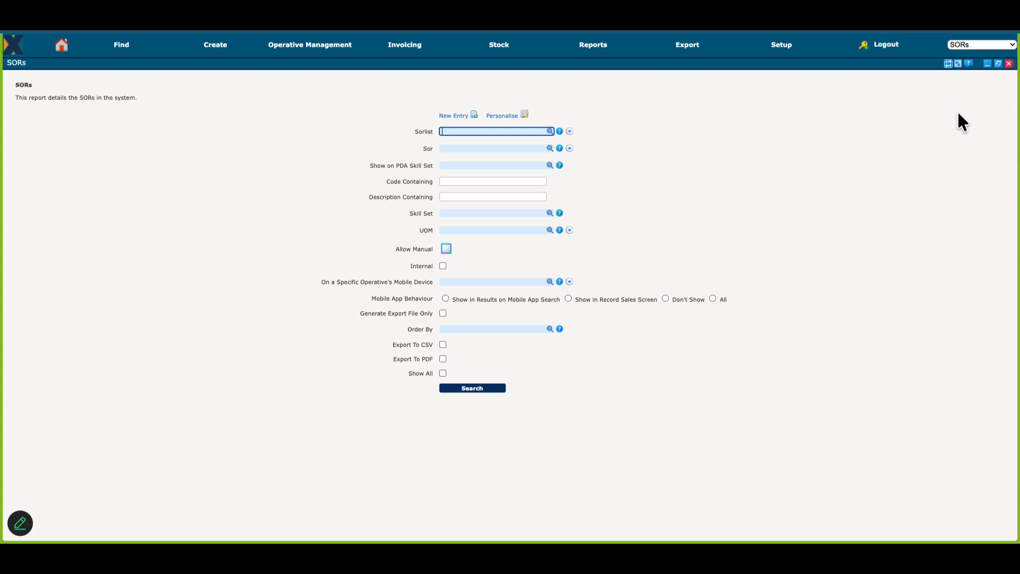
# Step: Search the SORs by the list Training List 1, review the TRAINING entry's details and leave it without changes
pyautogui.write('tra')
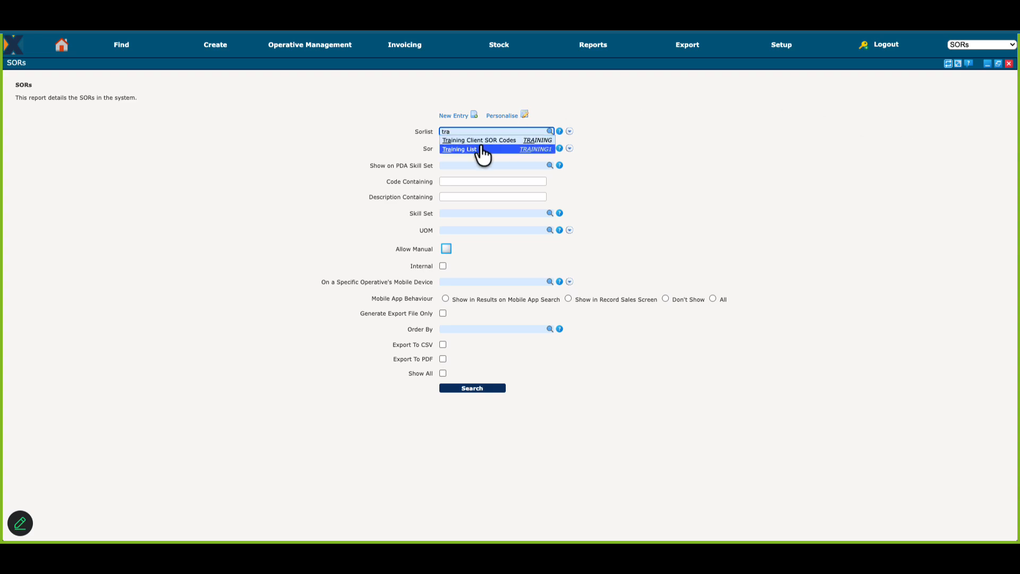
pyautogui.click(481, 149)
pyautogui.click(473, 388)
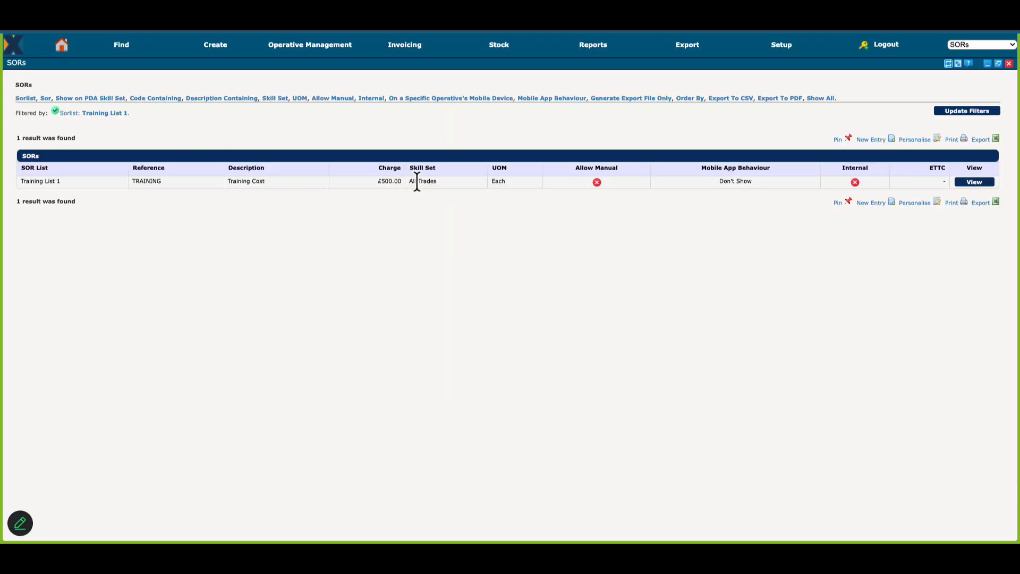
pyautogui.click(978, 183)
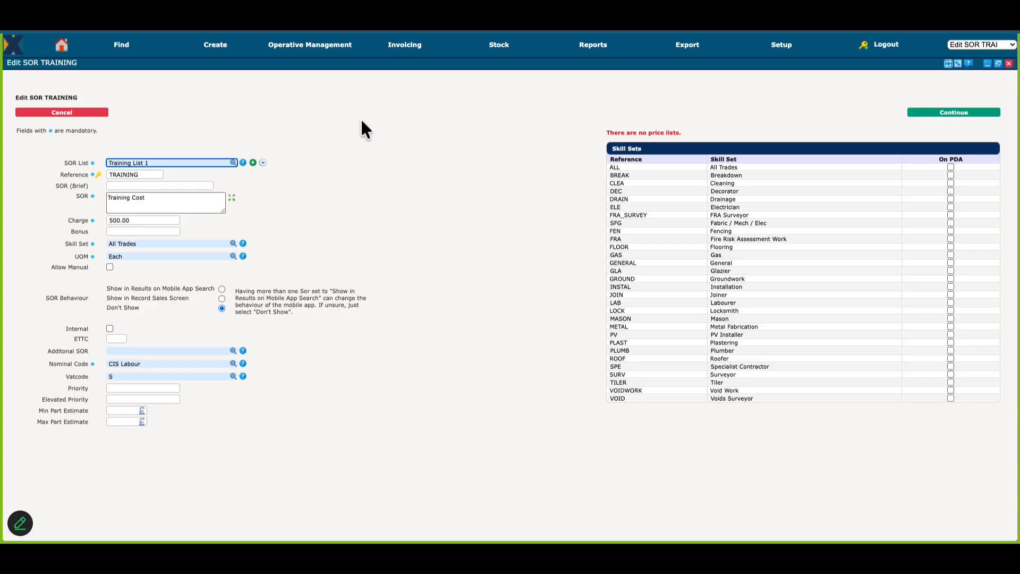
pyautogui.click(73, 114)
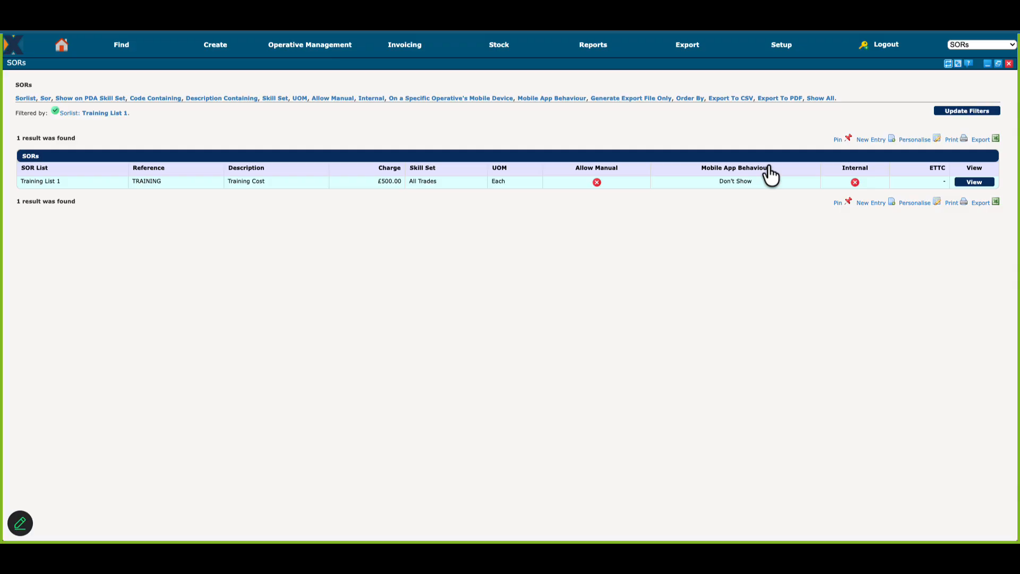
# Step: Start a new pricelist in the setup with the reference TRAINING1 and the description Training Prices 2026
pyautogui.click(780, 46)
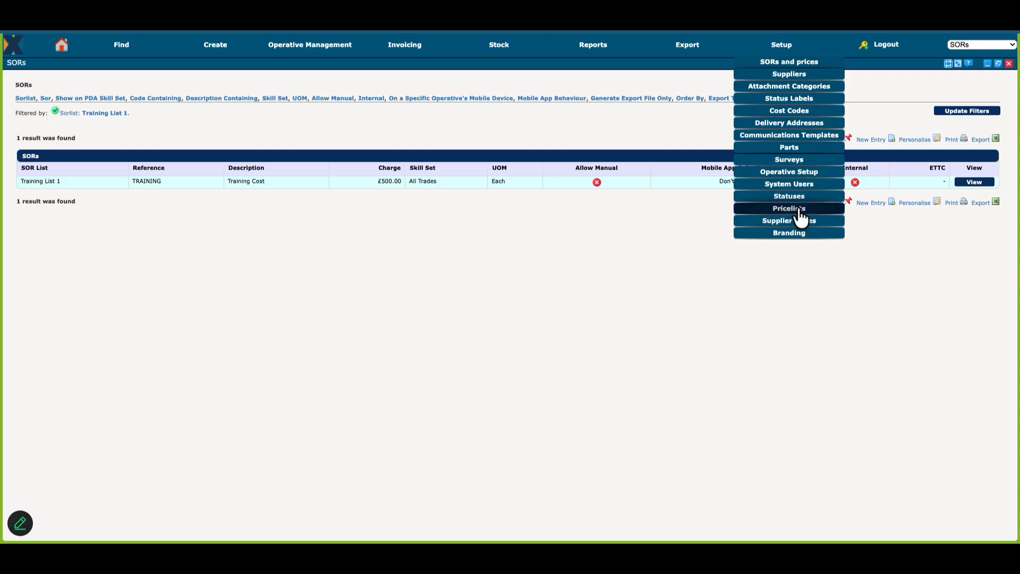
pyautogui.click(790, 209)
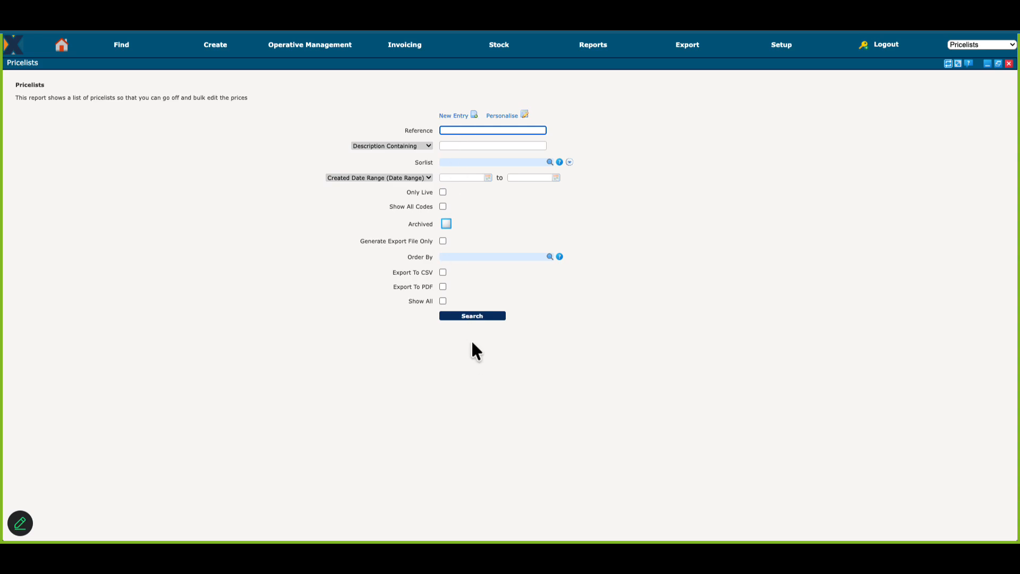
pyautogui.click(465, 116)
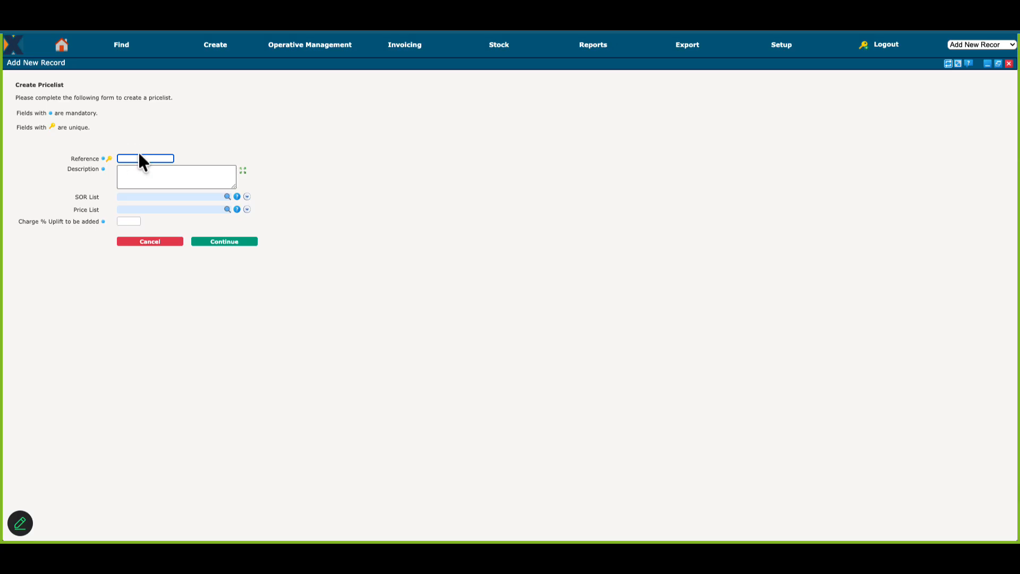
pyautogui.write('TRAINING1')
pyautogui.click(215, 173)
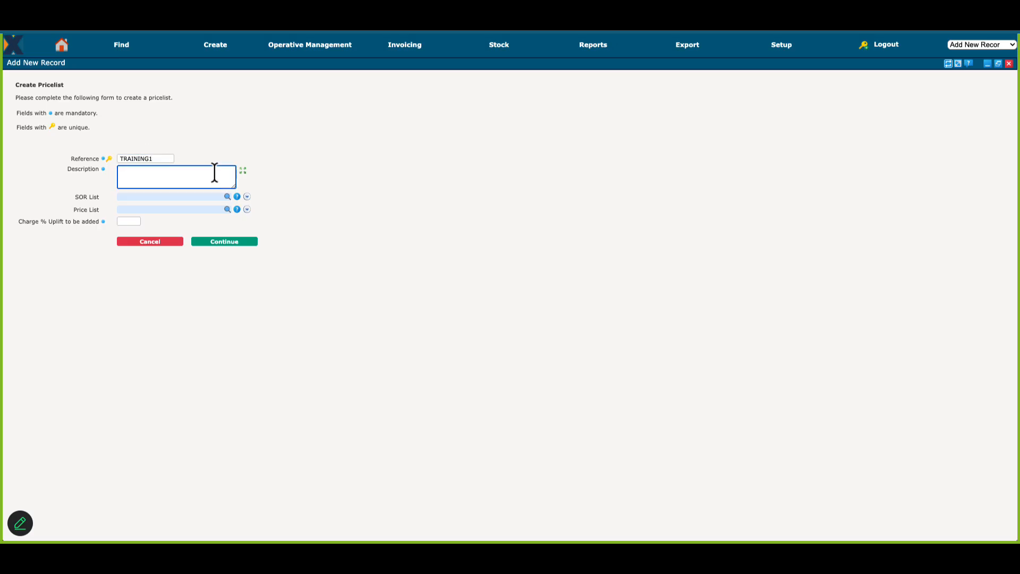
pyautogui.write('Training Prices 2026')
# Step: Base the pricelist on the SOR list Training List 1, complete the charge uplift percentage and create it
pyautogui.click(151, 197)
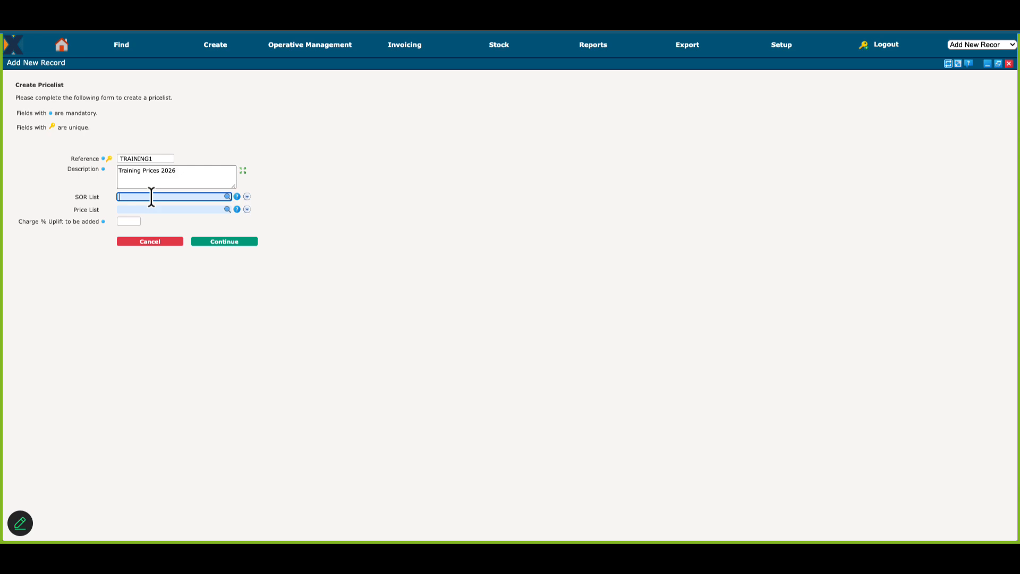
pyautogui.write('Training List 1')
pyautogui.press('Return')
pyautogui.click(126, 222)
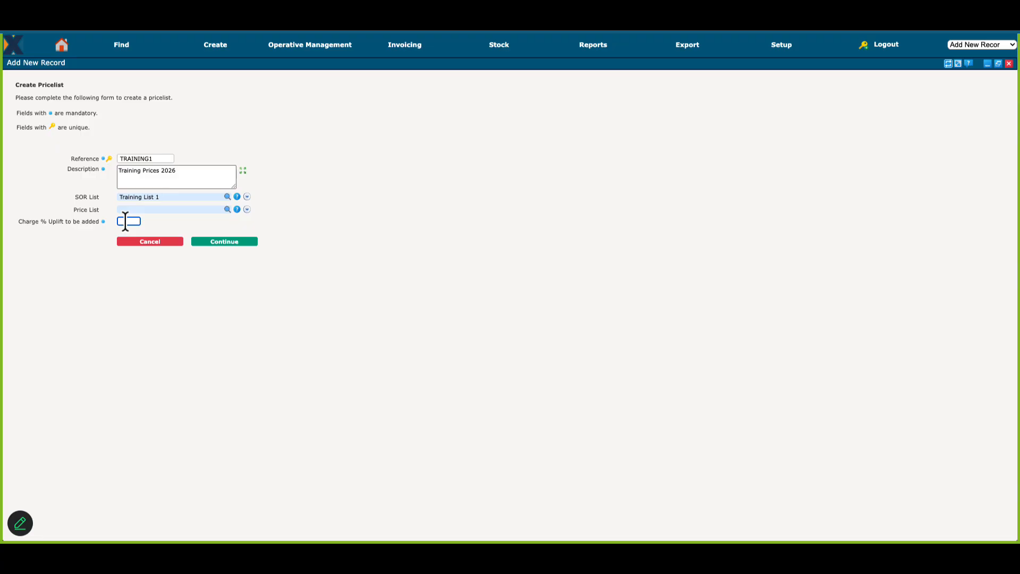
pyautogui.click(222, 243)
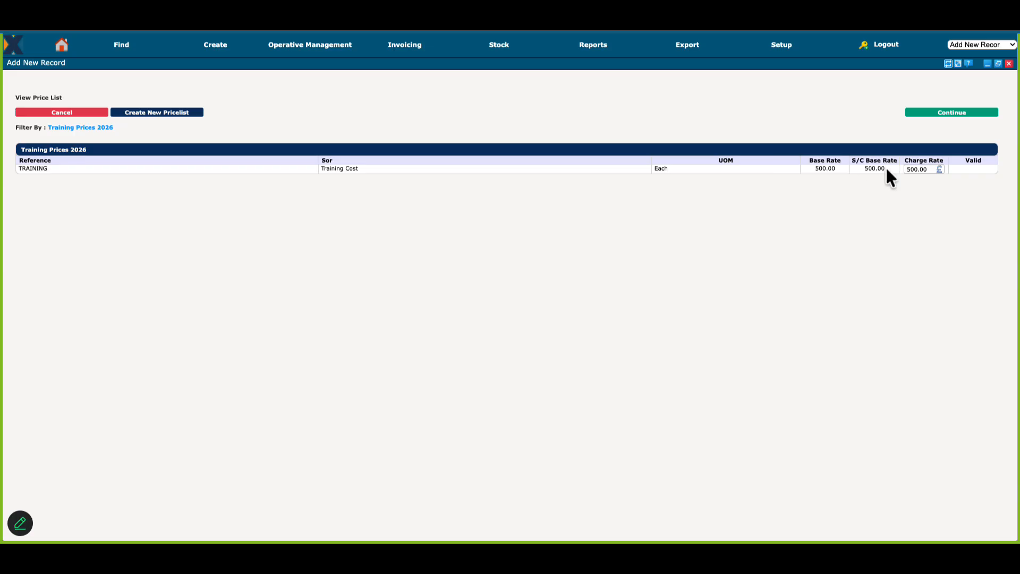
# Step: Check the TRAINING entry's charge rate in Training Prices 2026, leave it as it is and complete the pricelist
pyautogui.click(921, 170)
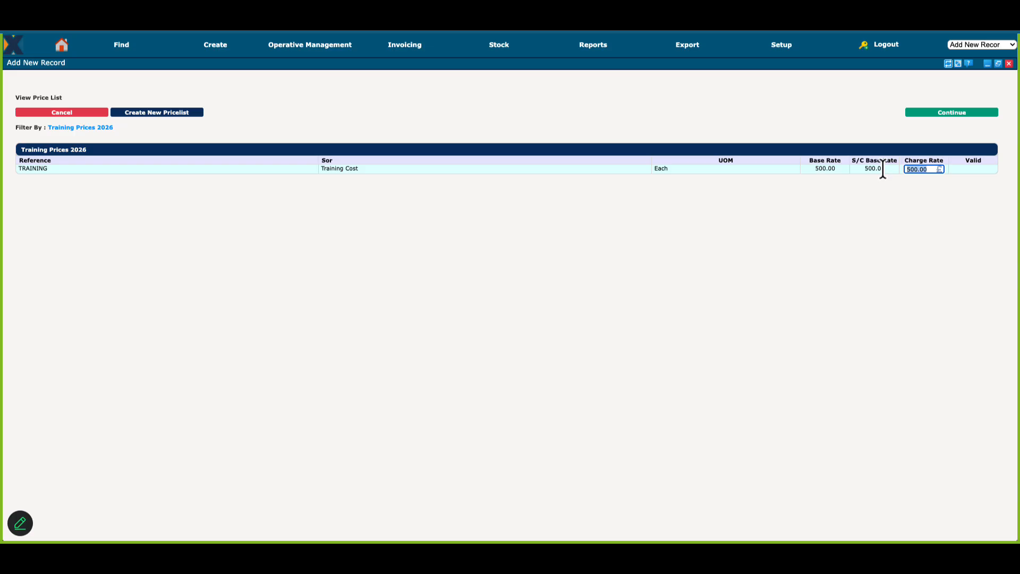
pyautogui.press('Right')
pyautogui.click(945, 118)
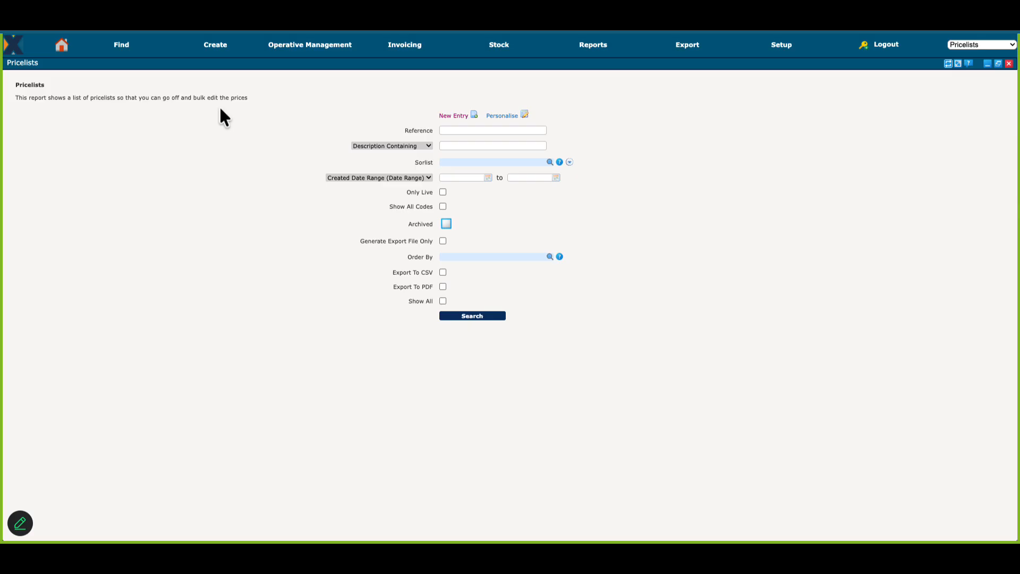
# Step: Start a simple job for the customer AN Other Housing and open the customer's branch setup from it
pyautogui.moveTo(215, 50)
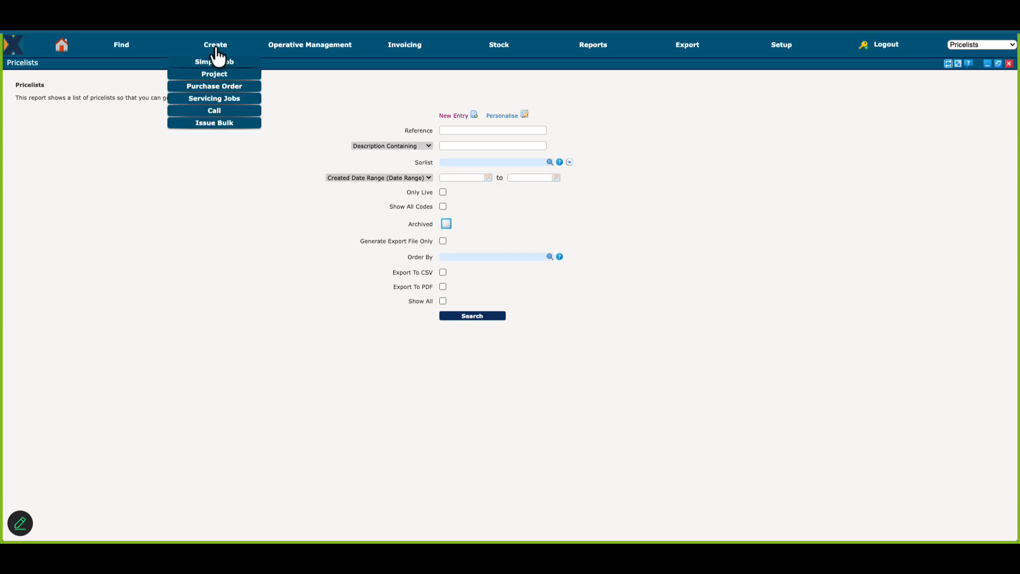
pyautogui.click(232, 63)
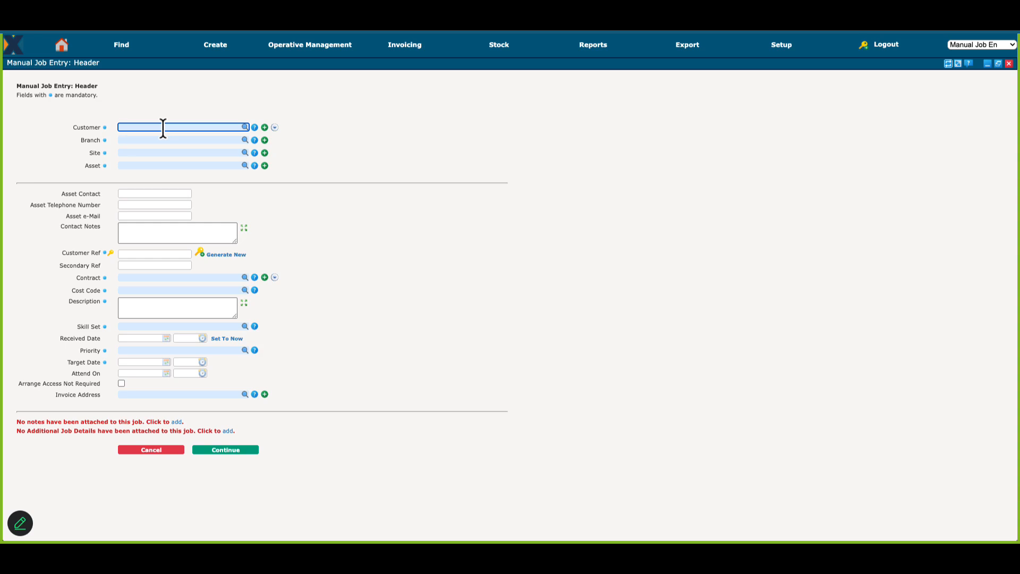
pyautogui.write('an')
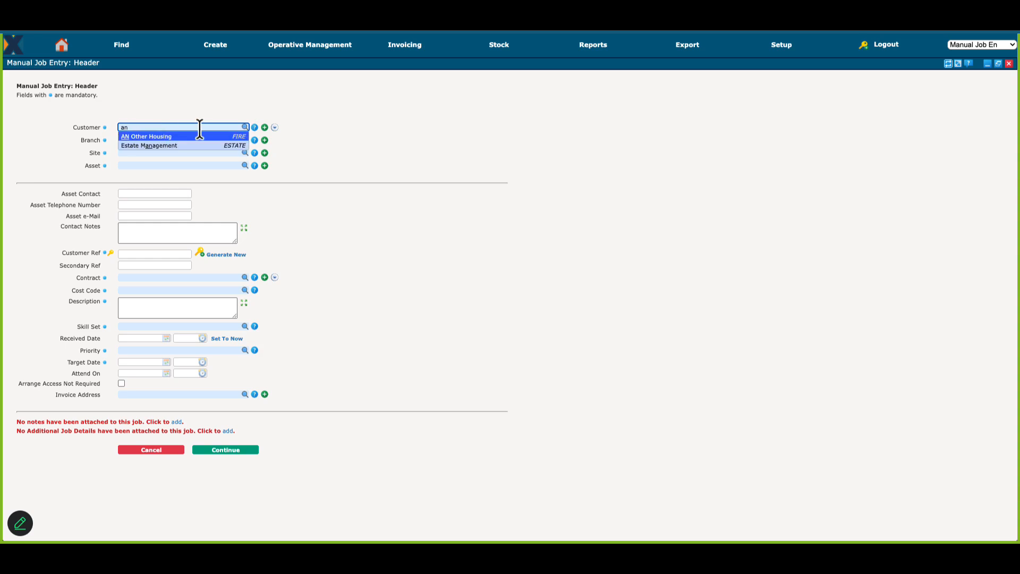
pyautogui.click(180, 137)
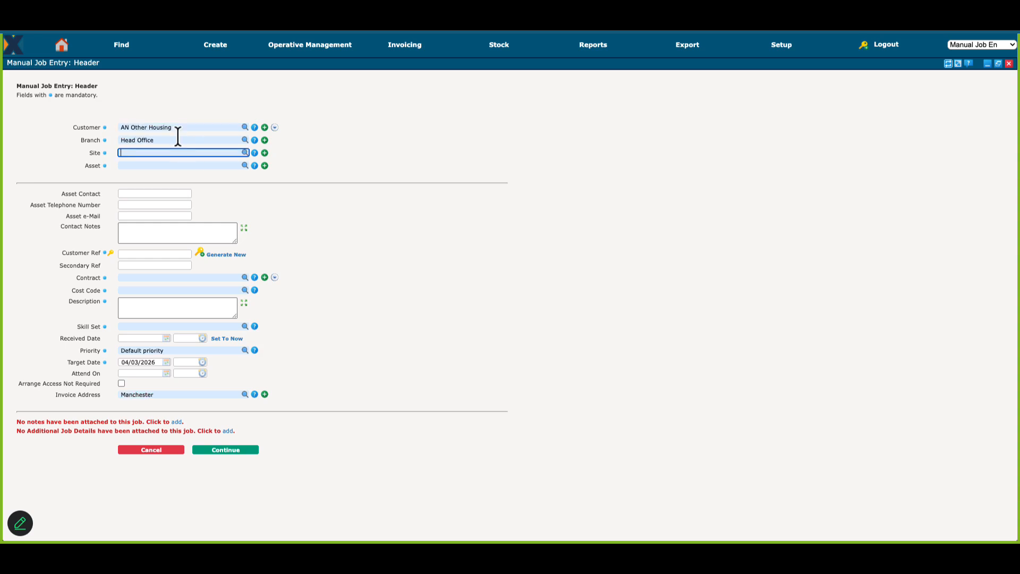
pyautogui.click(265, 140)
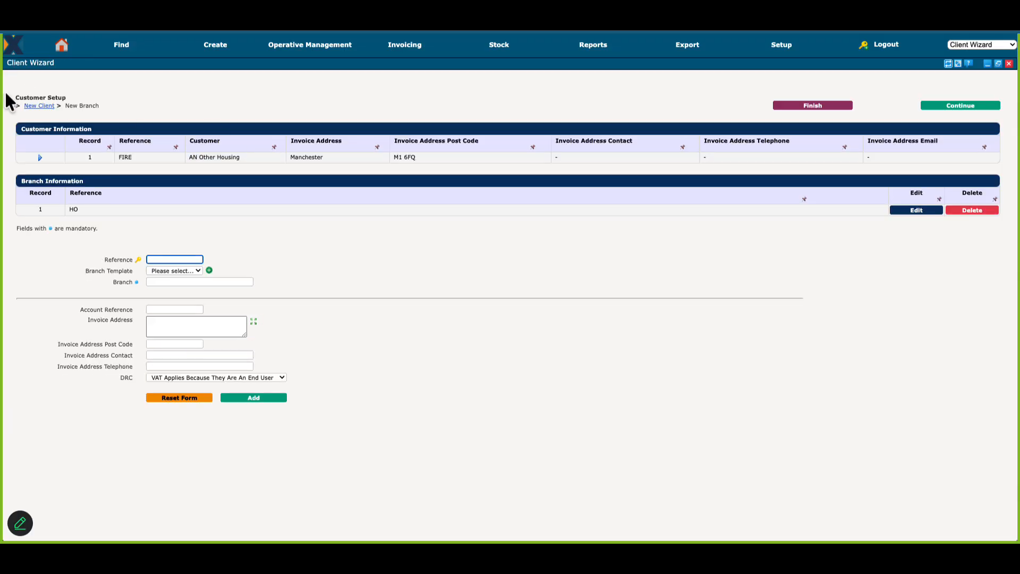
# Step: Set the SOR list in AN Other Housing's customer details to Training List 1 and update the customer
pyautogui.click(39, 106)
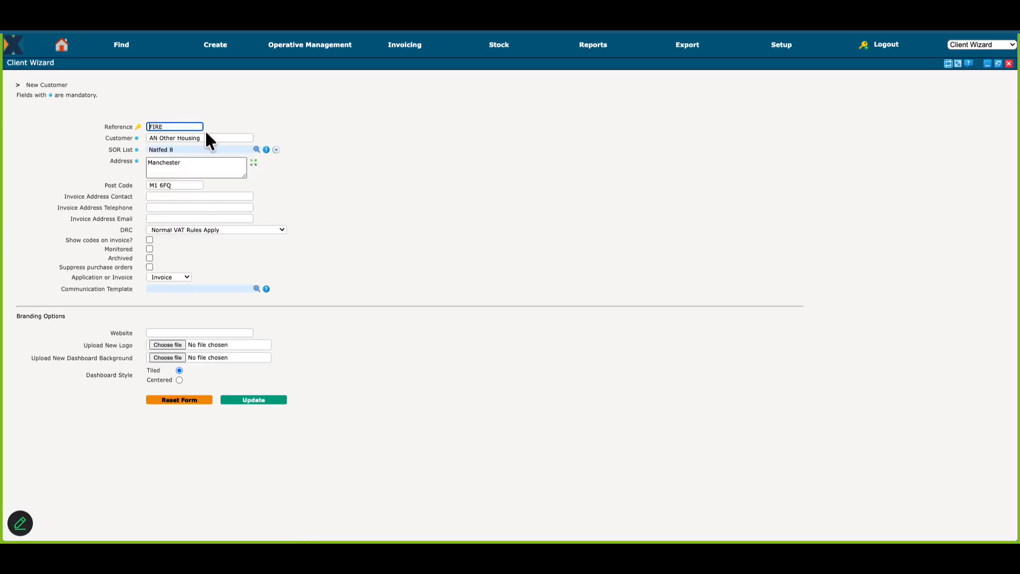
pyautogui.write('E')
pyautogui.click(266, 150)
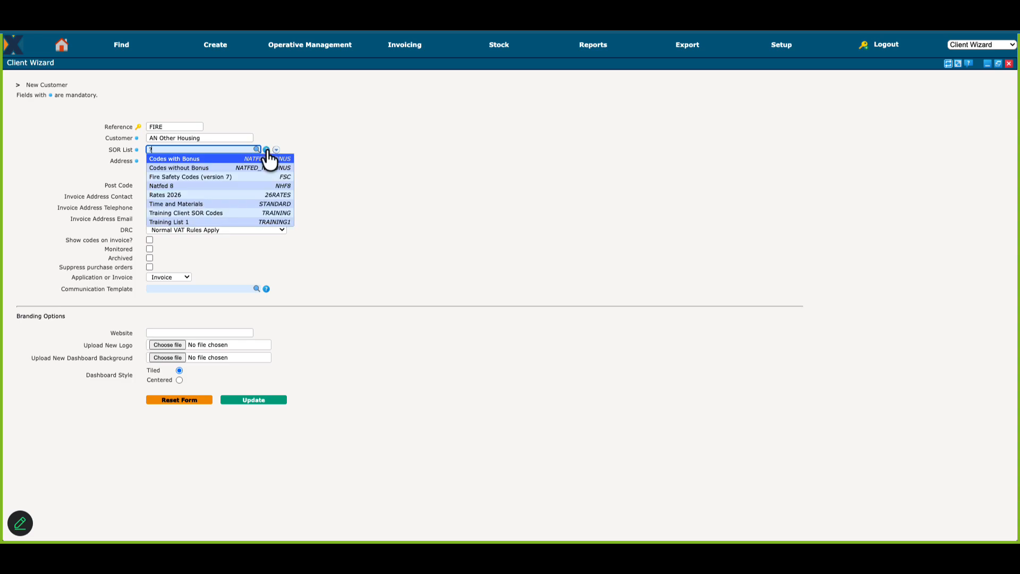
pyautogui.click(182, 224)
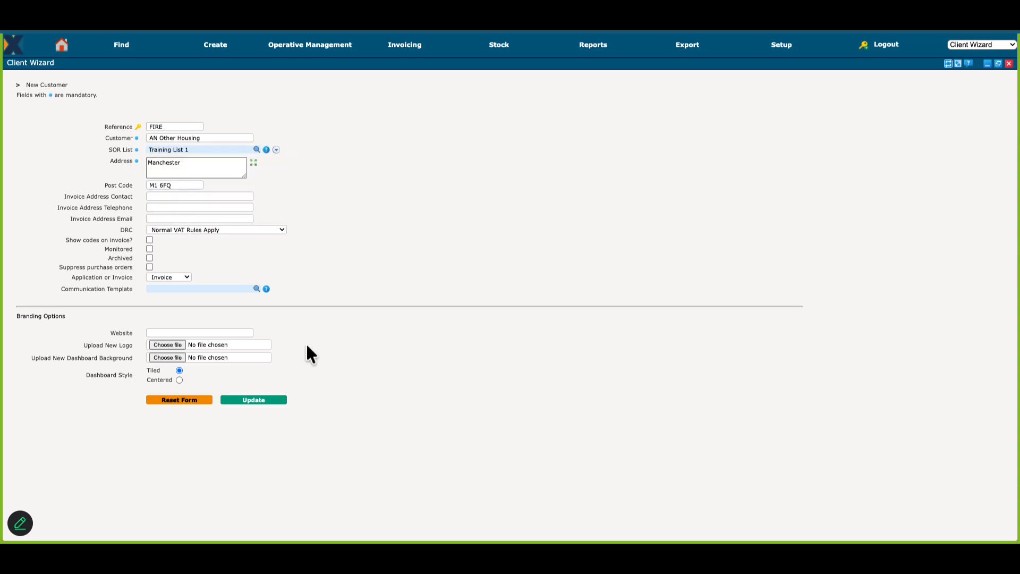
pyautogui.click(263, 400)
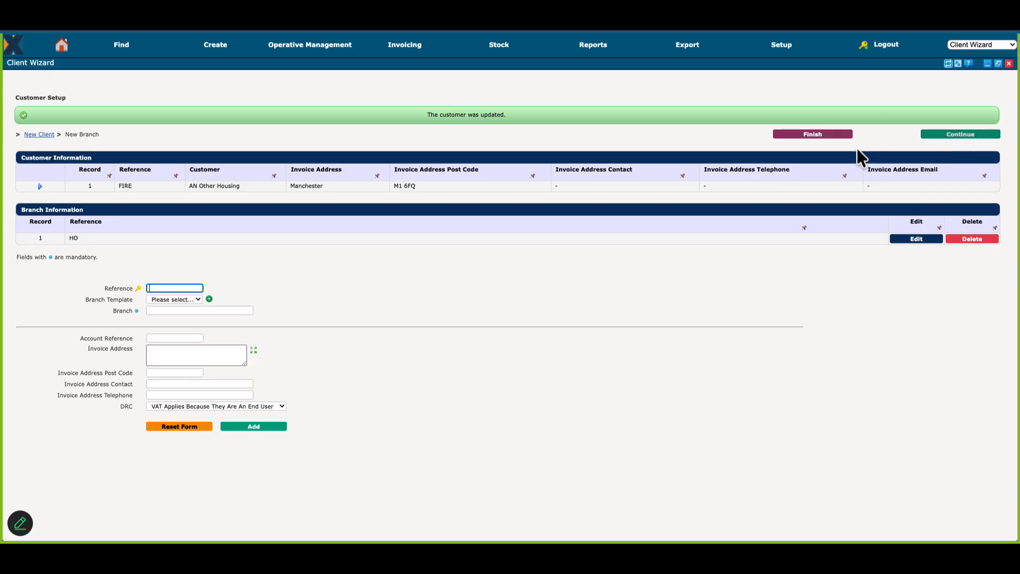
# Step: Proceed to the customer's contract setup and view the pricelists available for a new contract without choosing one
pyautogui.click(963, 133)
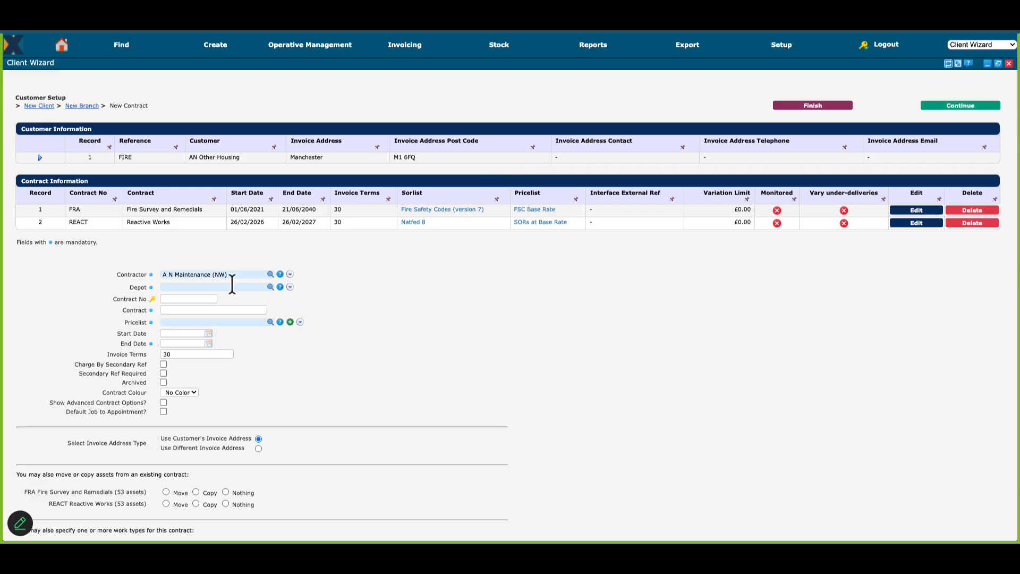
pyautogui.click(280, 322)
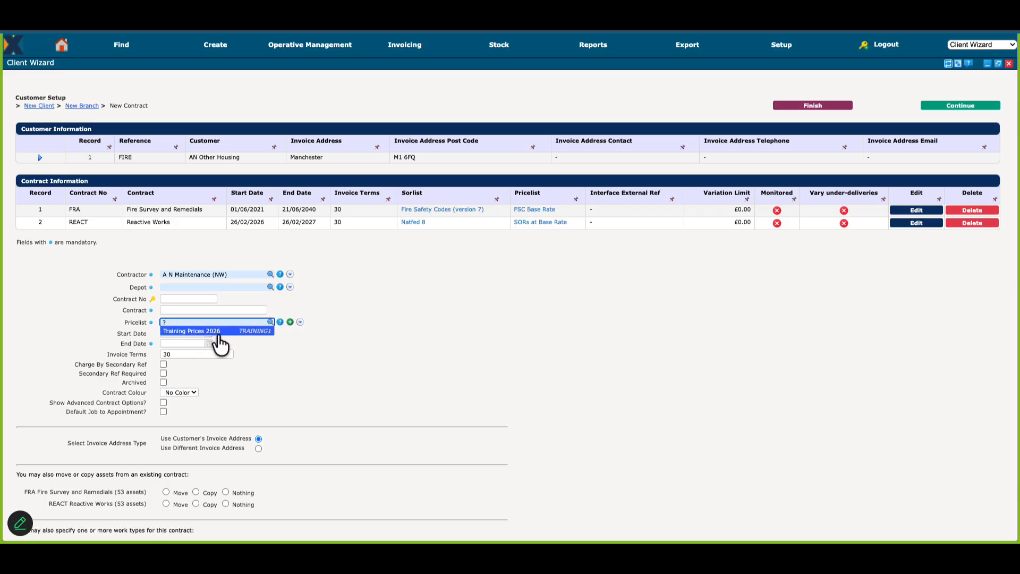
pyautogui.click(541, 322)
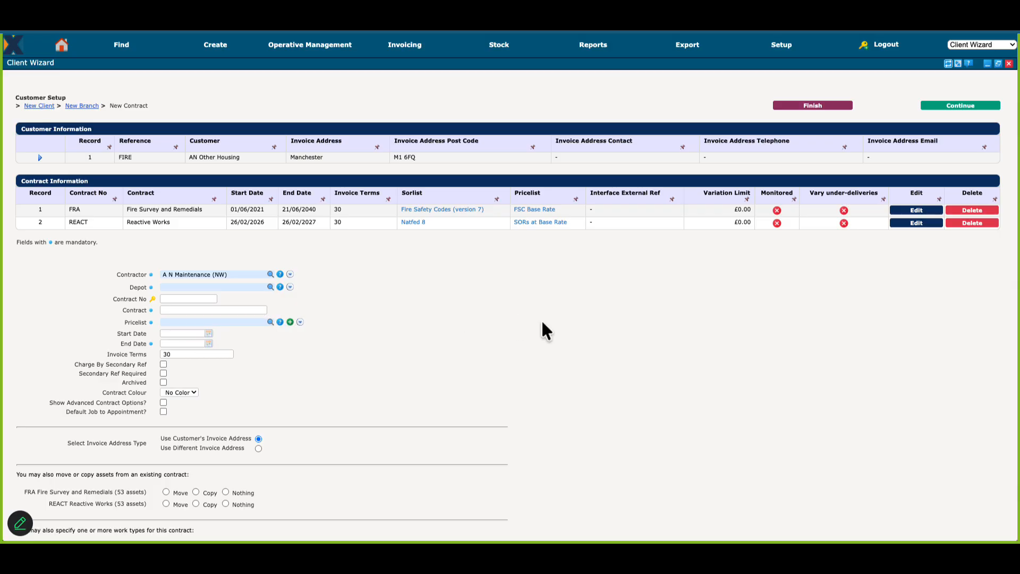
# Step: Open the Fire Survey and Remedials contract for editing and examine which pricelists it offers, without selecting one
pyautogui.click(918, 211)
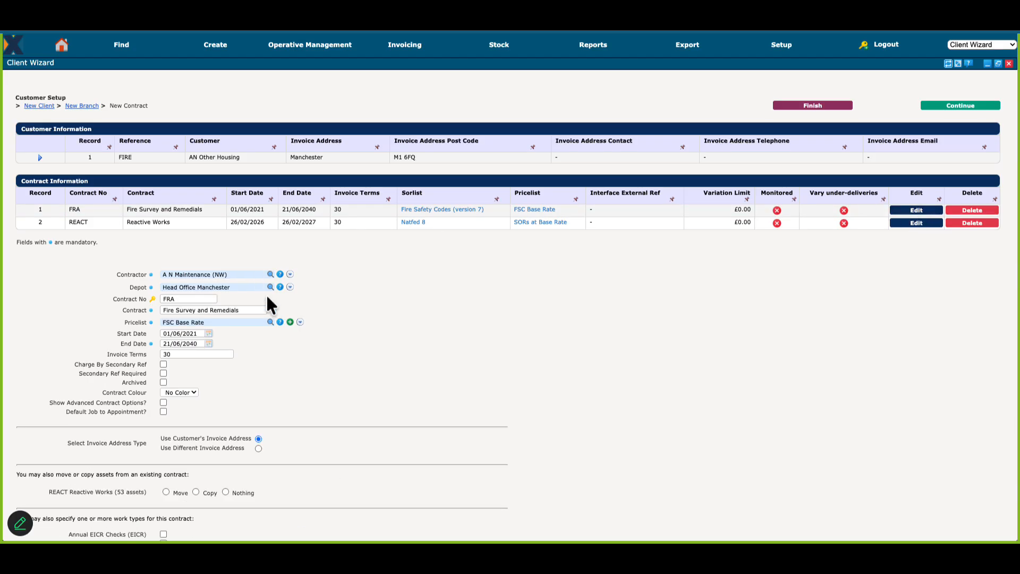
pyautogui.click(270, 322)
pyautogui.write('?')
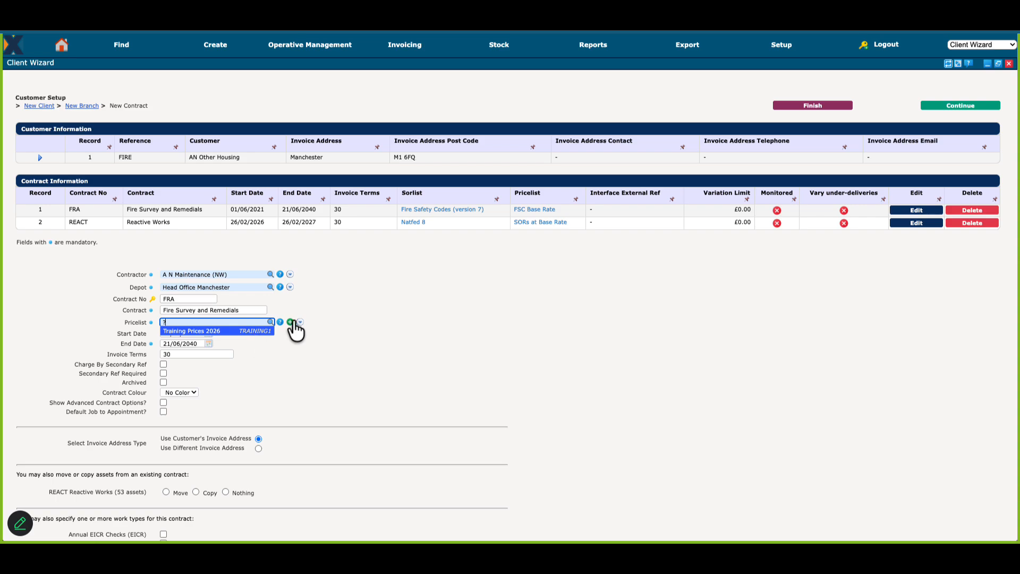
pyautogui.click(455, 296)
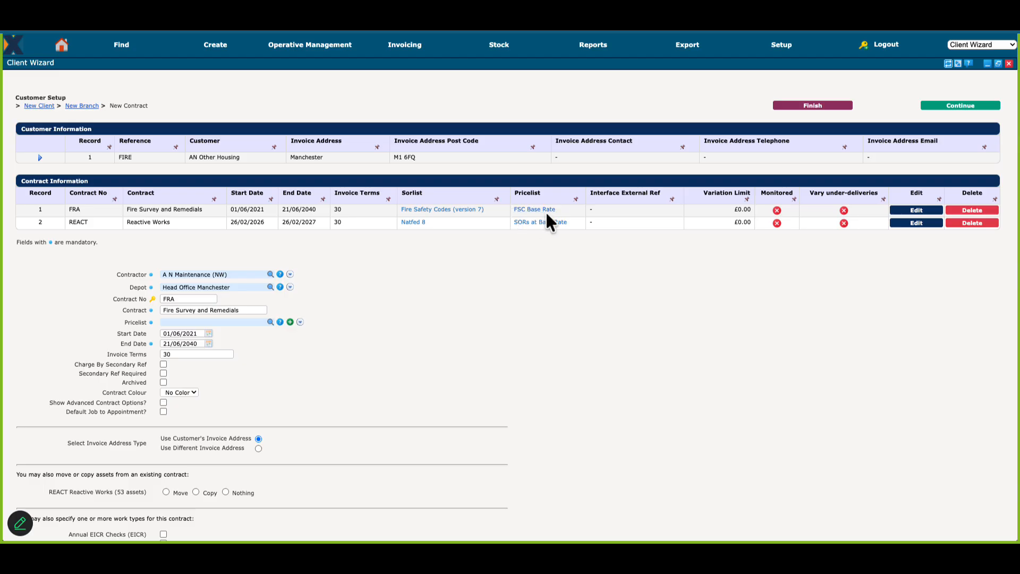
pyautogui.click(268, 322)
pyautogui.write('?')
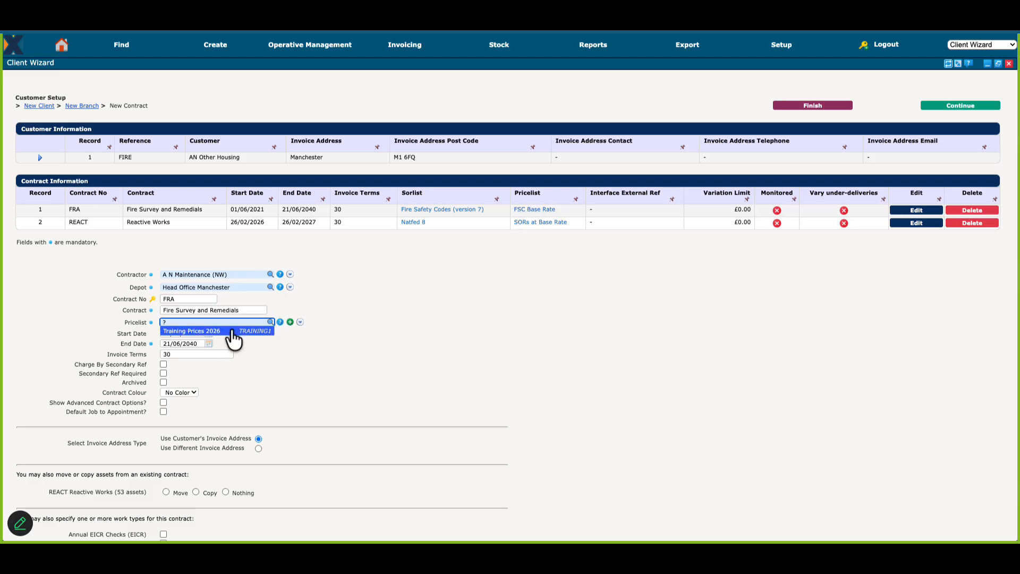
pyautogui.click(378, 320)
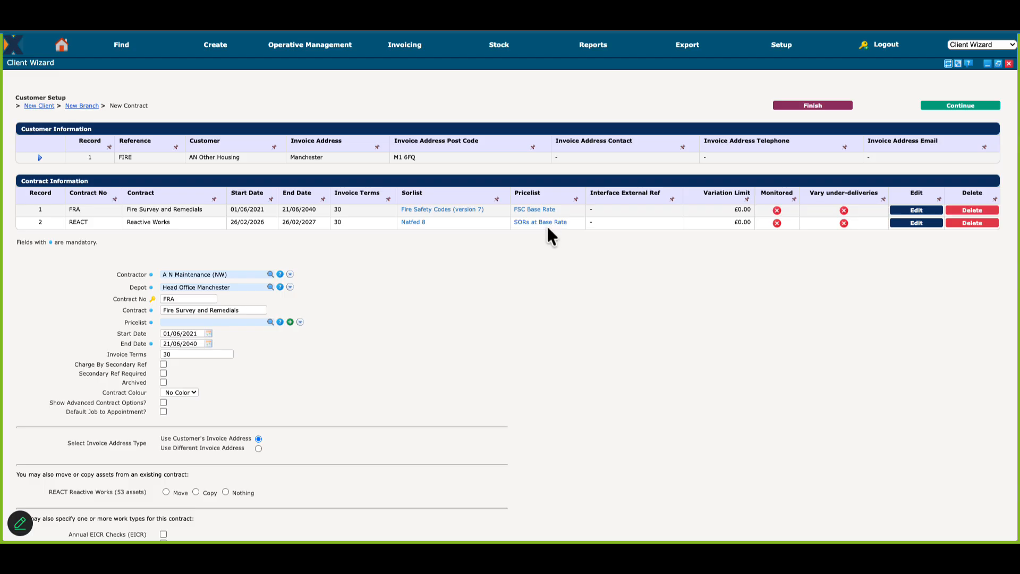
# Step: Start a new pricelist with the reference NHF8+10
pyautogui.click(785, 47)
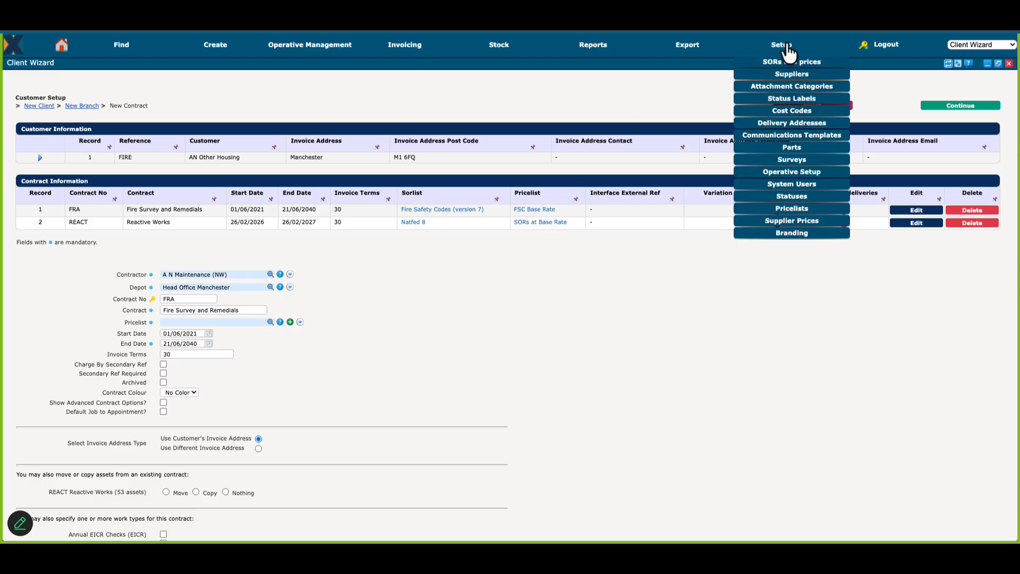
pyautogui.click(802, 212)
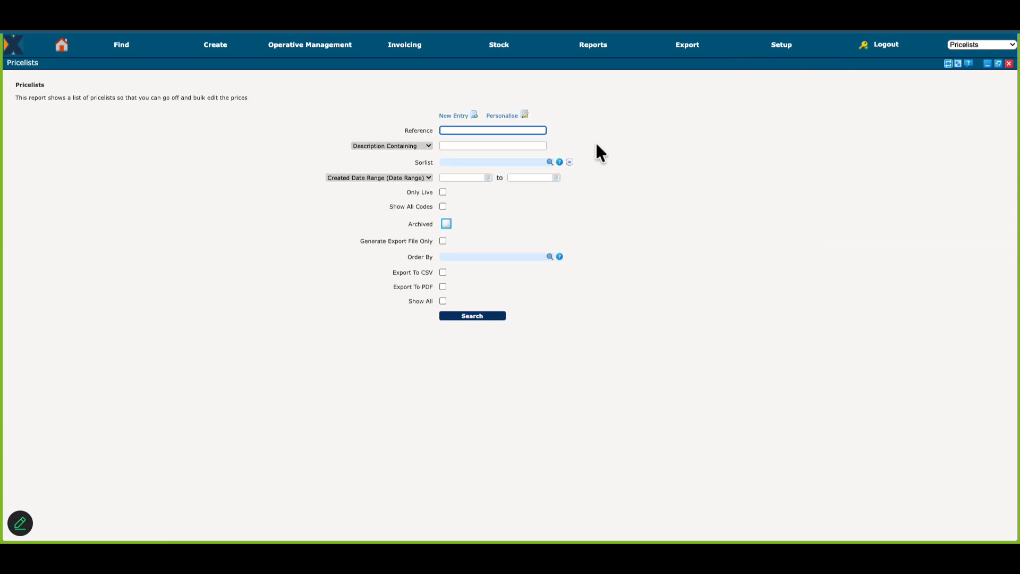
pyautogui.click(458, 116)
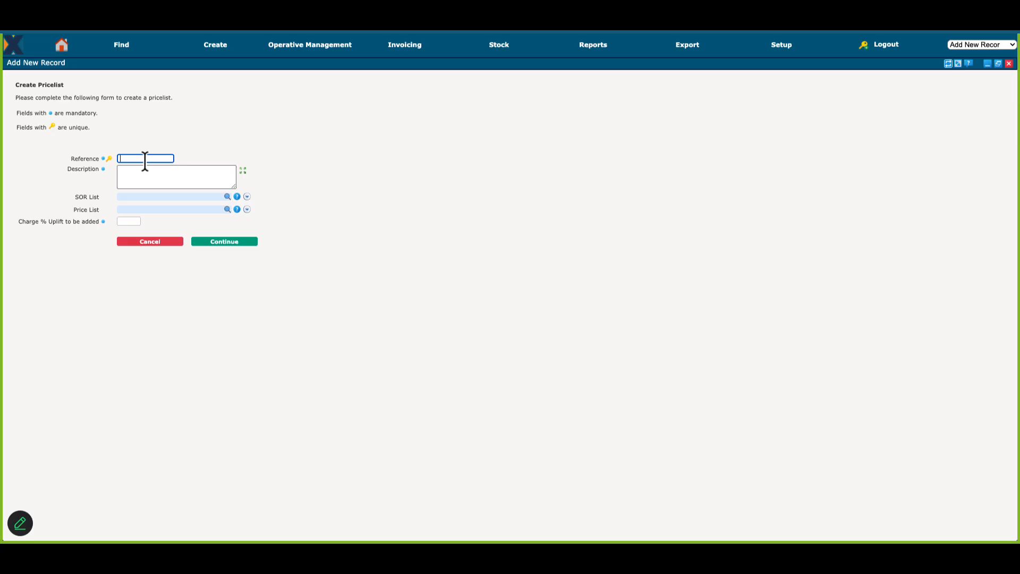
pyautogui.write('NHF8+1')
pyautogui.press('Tab')
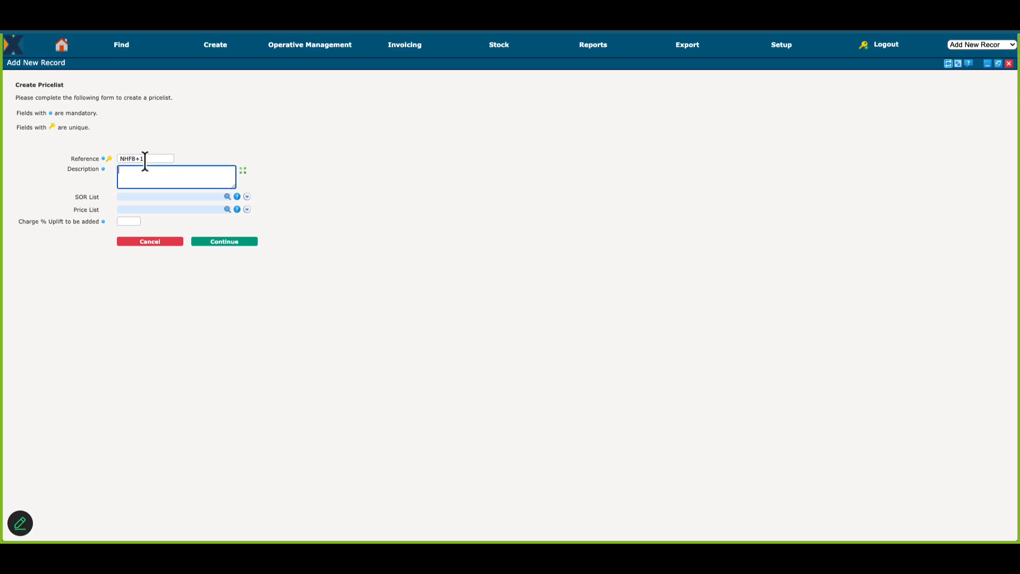
# Step: Describe the new pricelist as "Natfed 8 (+10%)" and base it on the Natfed 8 SOR list
pyautogui.write('Natfed')
pyautogui.write(' (8 +')
pyautogui.write('10')
pyautogui.write('%)')
pyautogui.click(146, 197)
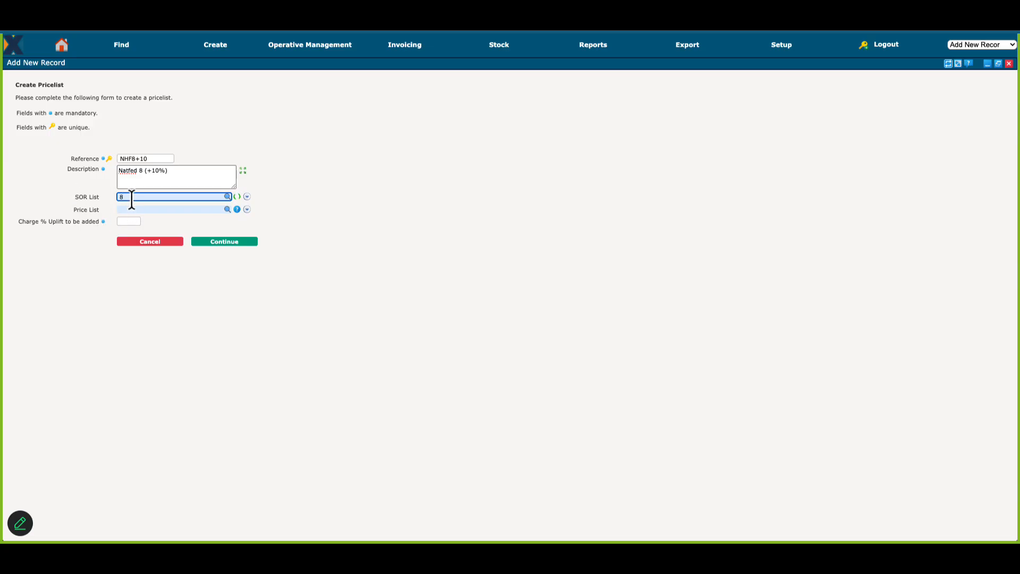
pyautogui.press('Return')
pyautogui.press('Tab')
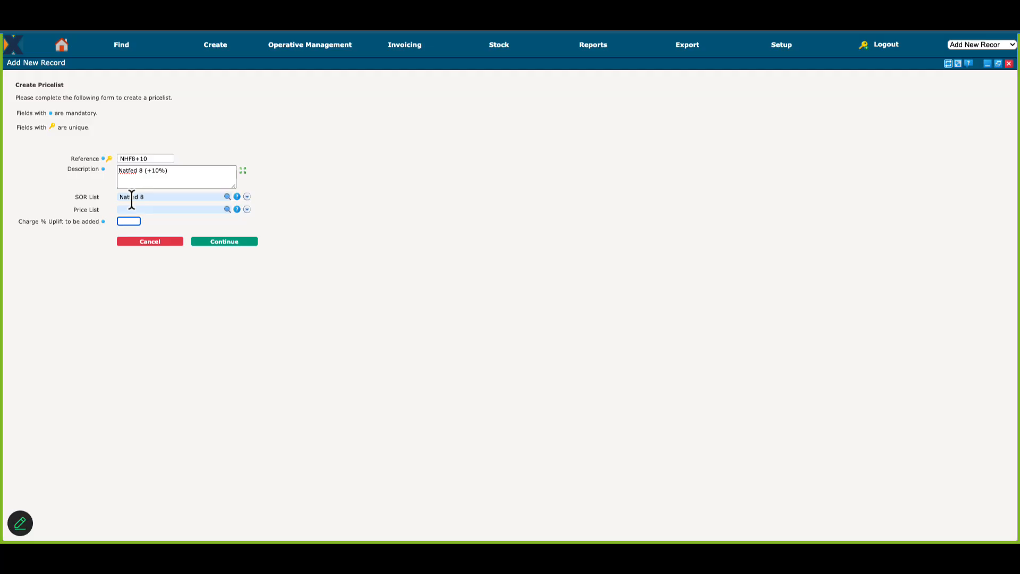
# Step: Apply a charge uplift of 10%, check the generated charge rates, and save the pricelist
pyautogui.write('10')
pyautogui.click(223, 242)
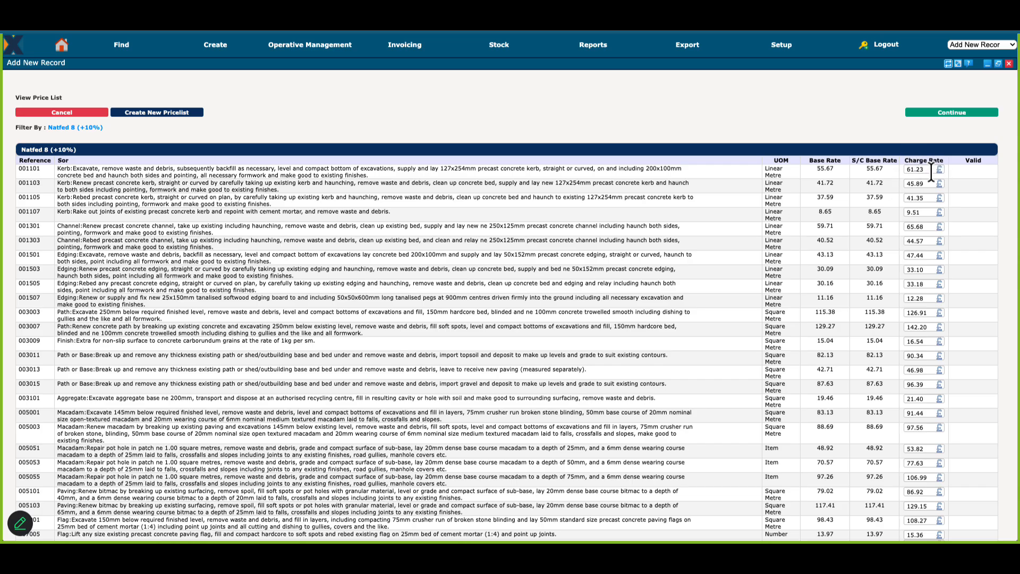
pyautogui.scroll(-5, 934, 170)
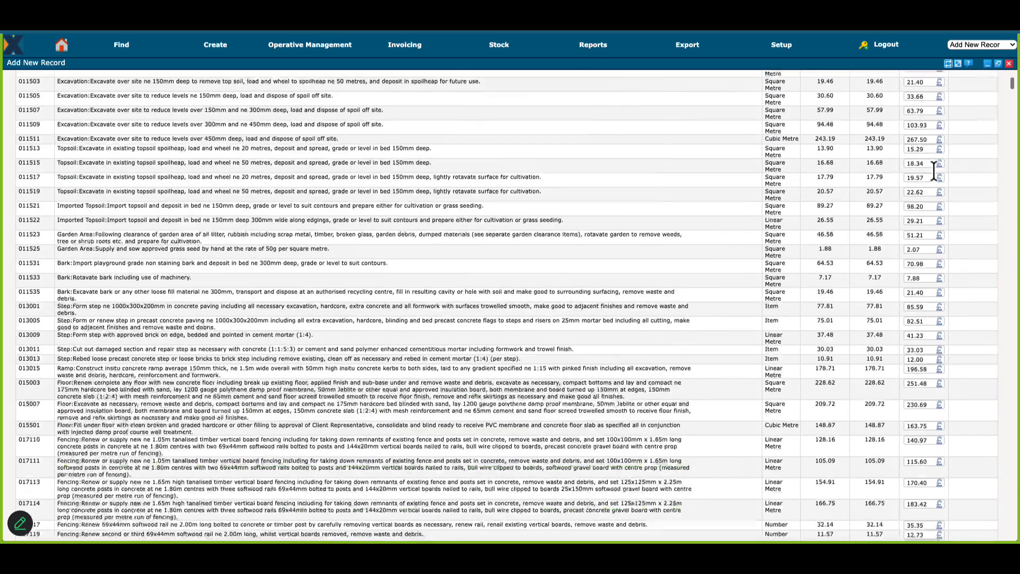
pyautogui.scroll(5, 934, 170)
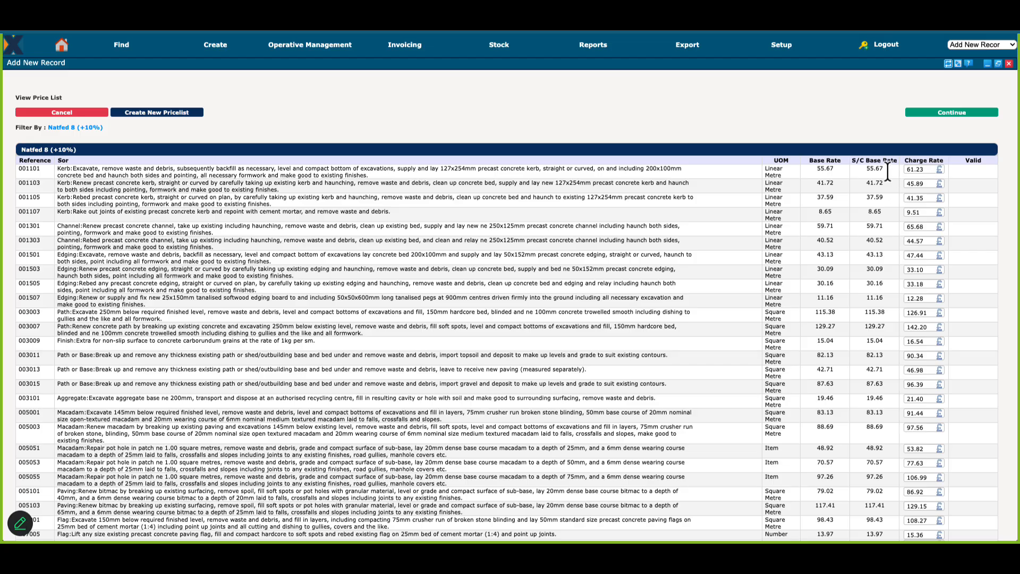
pyautogui.doubleClick(924, 170)
pyautogui.click(935, 169)
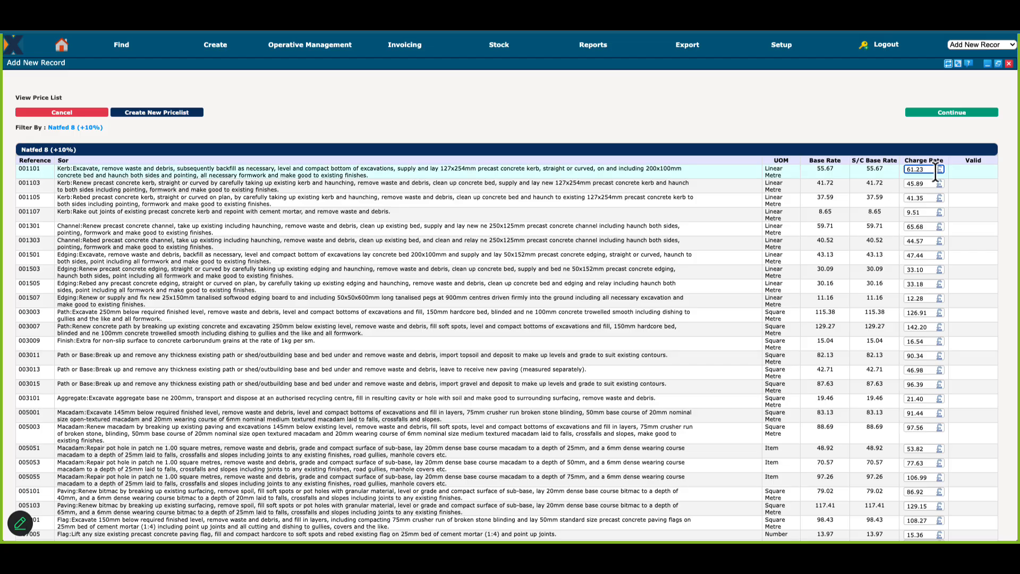
pyautogui.click(951, 112)
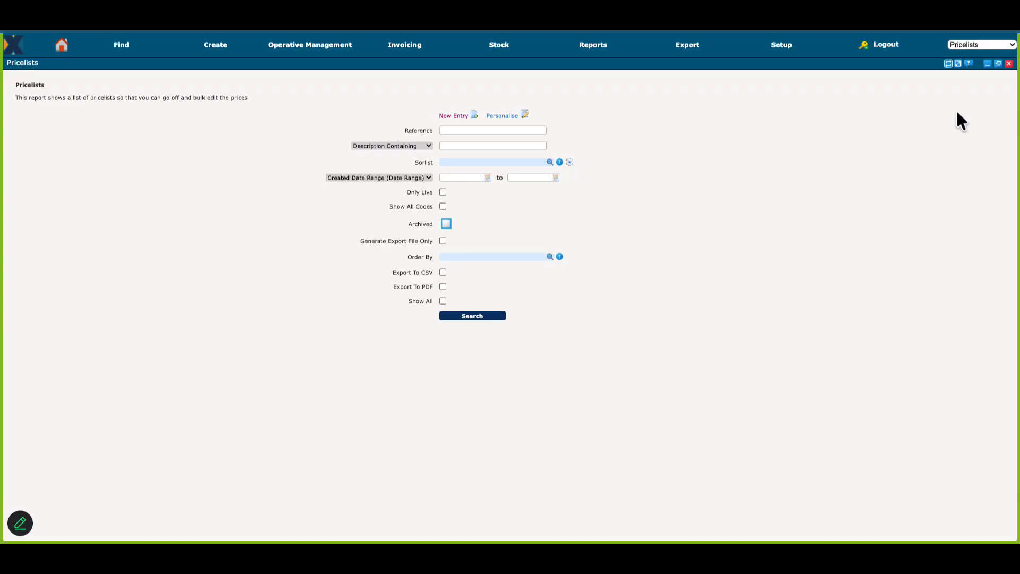
pyautogui.click(1009, 64)
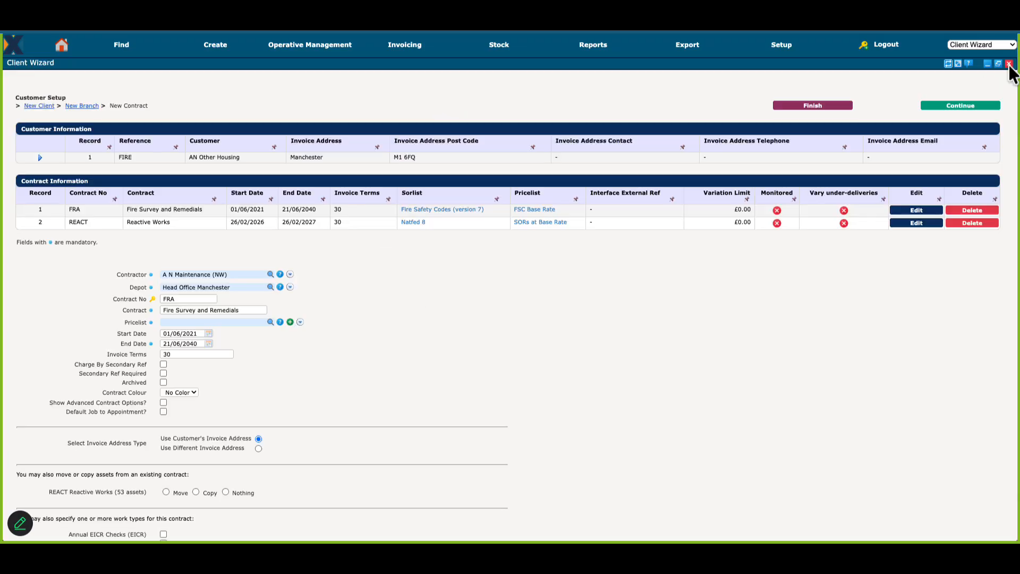
# Step: Set the Reactive Works contract's pricelist to Natfed 8 (+10%) and update the contract
pyautogui.click(917, 222)
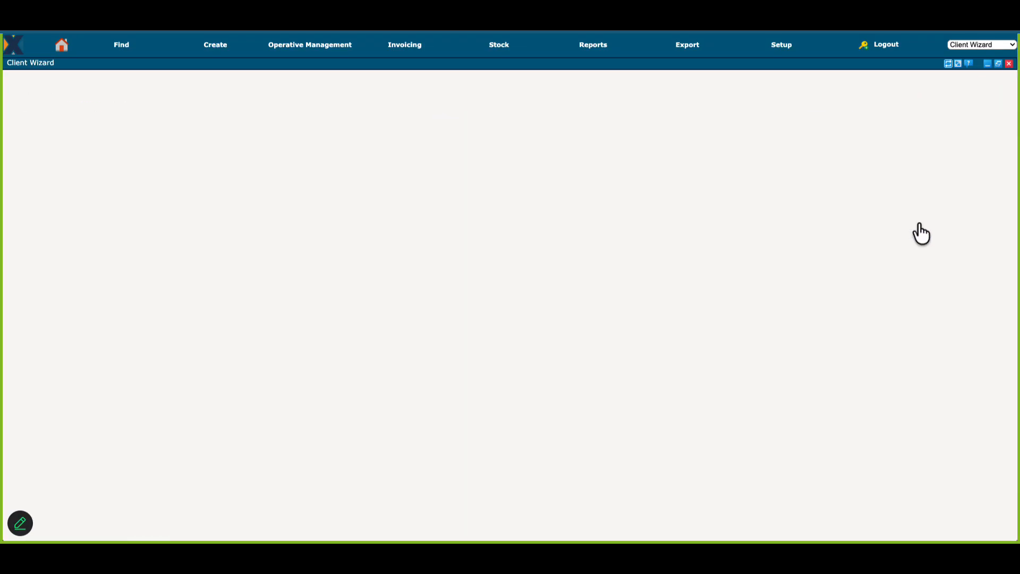
pyautogui.click(280, 322)
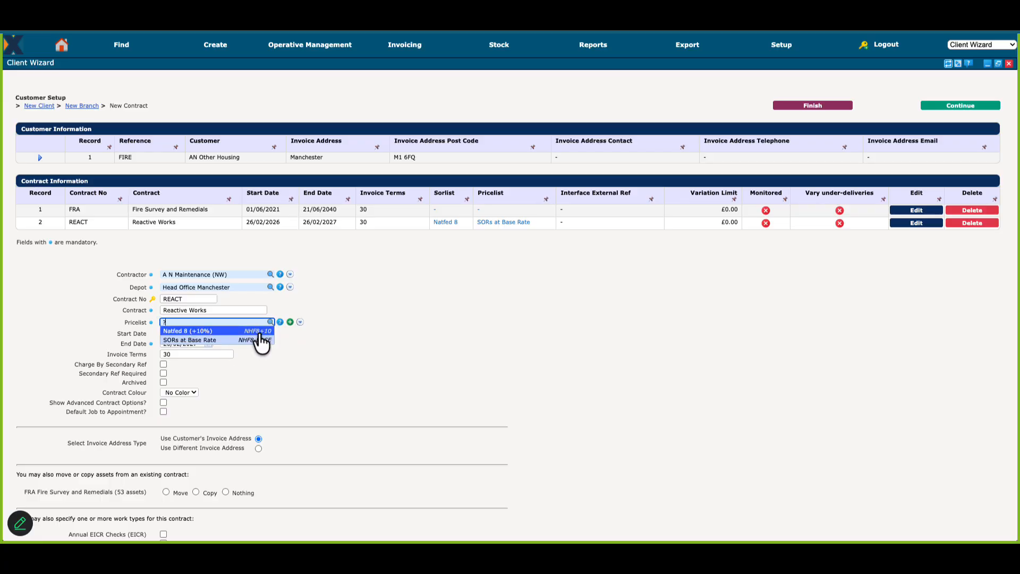
pyautogui.click(209, 332)
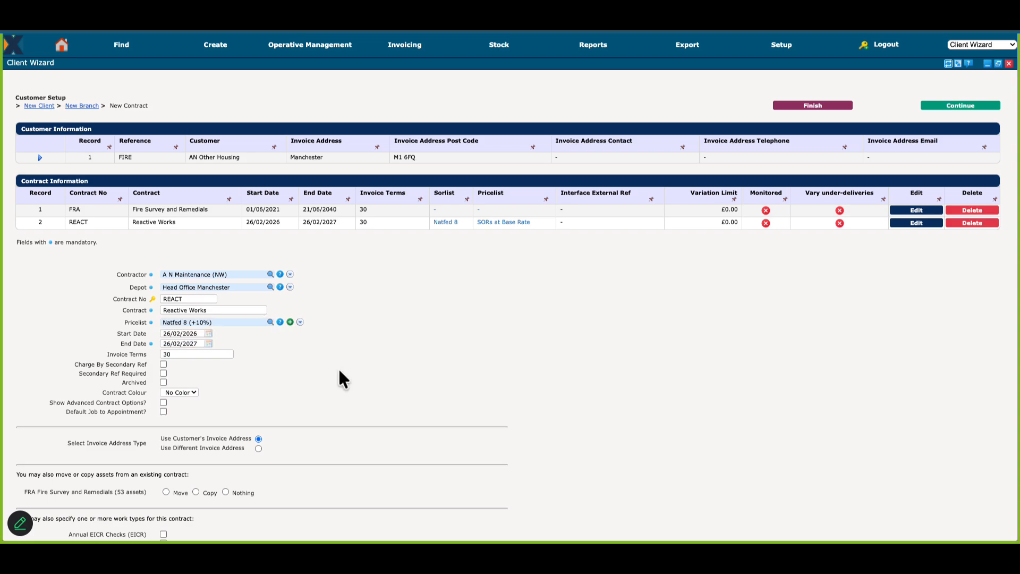
pyautogui.scroll(-3, 339, 378)
pyautogui.click(273, 525)
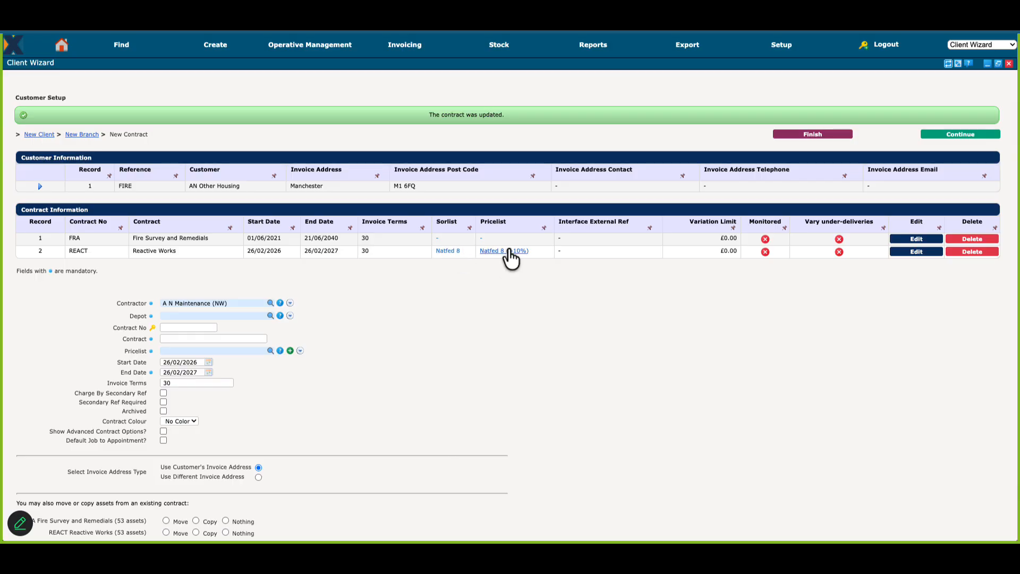
# Step: Start another new pricelist with the reference NHF8-8.5
pyautogui.click(783, 46)
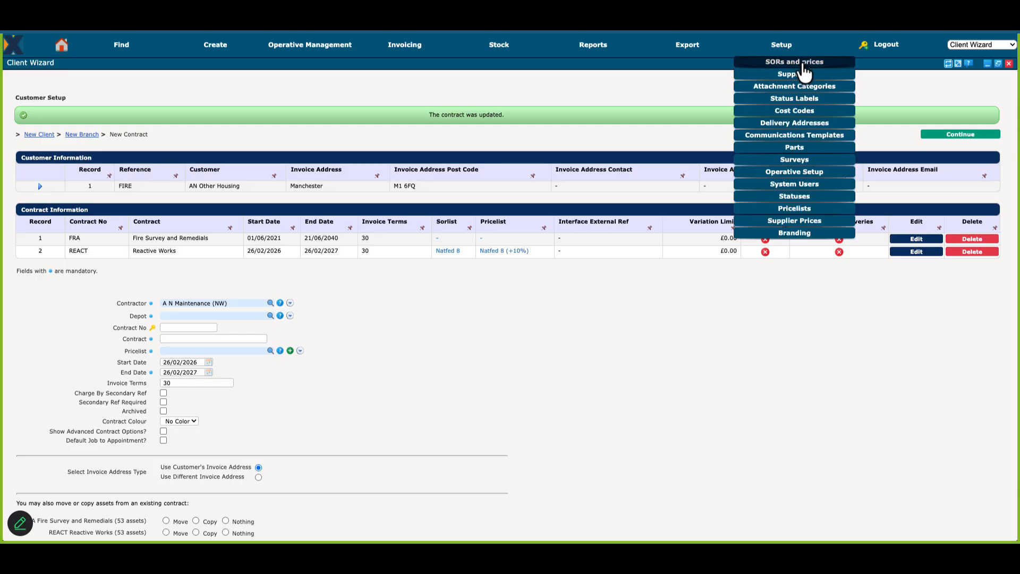
pyautogui.click(806, 209)
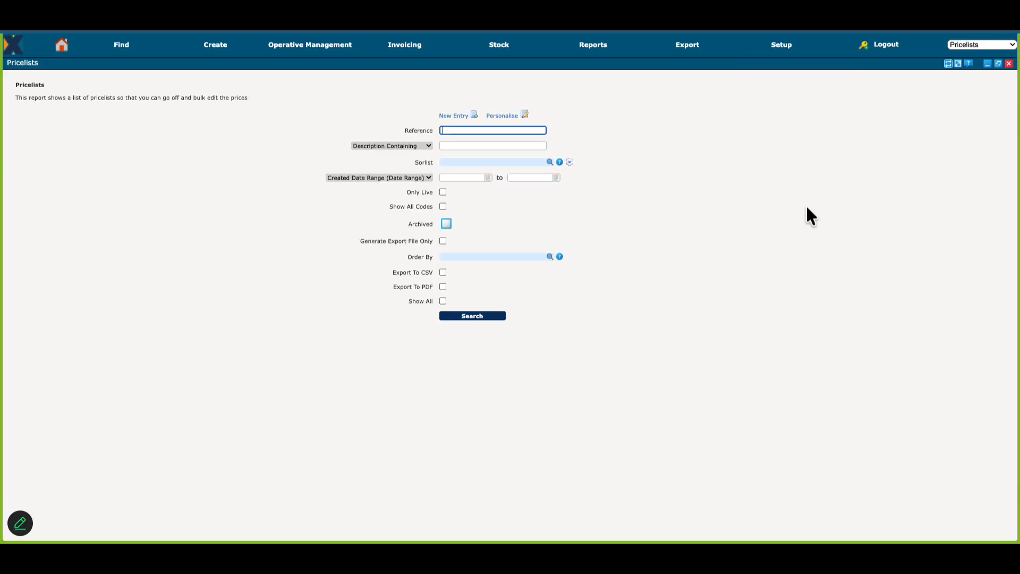
pyautogui.click(456, 115)
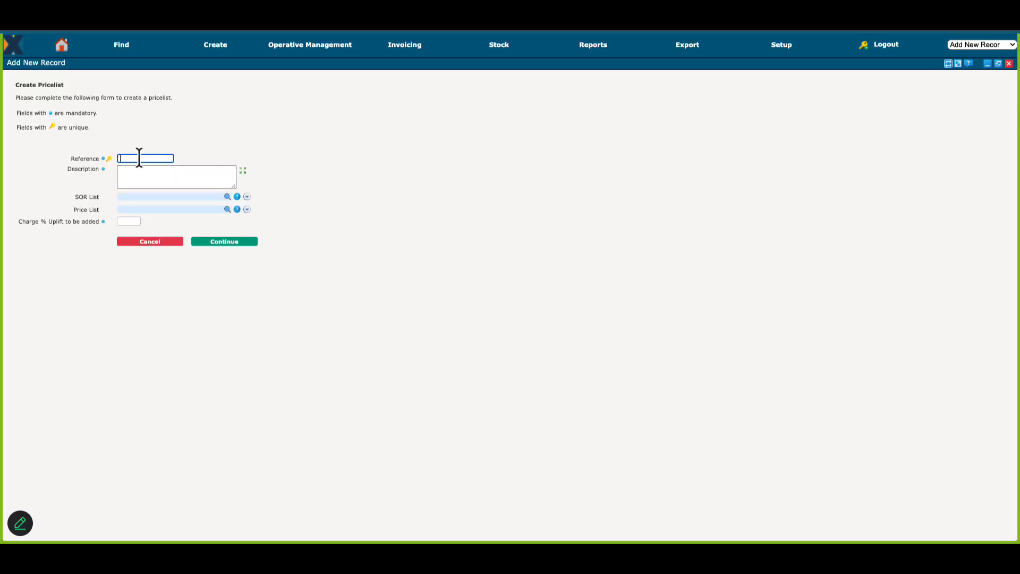
pyautogui.write('N')
pyautogui.write('HF8')
pyautogui.write('-26')
pyautogui.press('Tab')
# Step: Describe the second pricelist as "Natfed 8 (-8.5%)" and base it on the Natfed 8 SOR list
pyautogui.write('Nat')
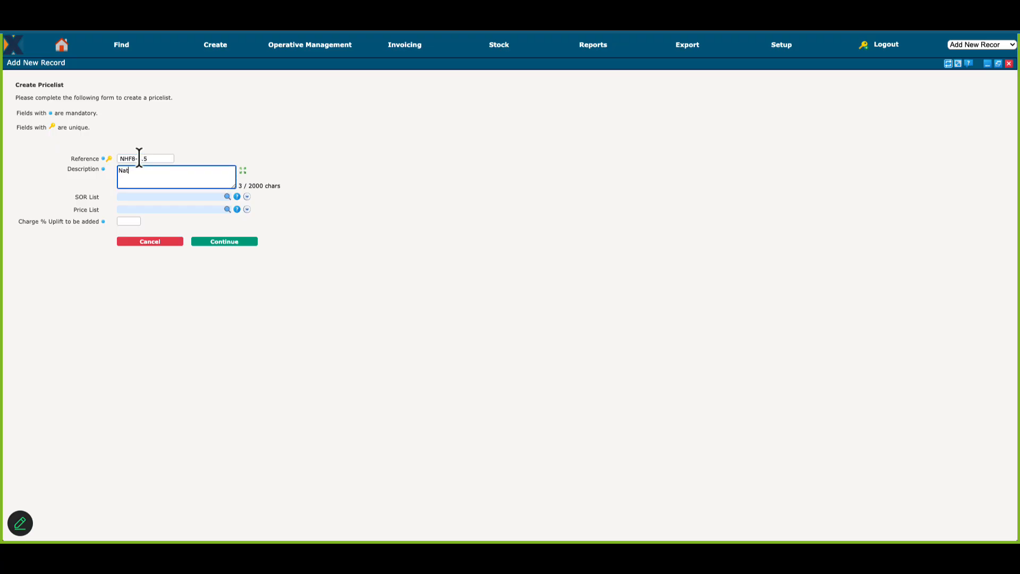
pyautogui.write('fed 8 (-8.5%)')
pyautogui.press('Tab')
pyautogui.write('Natfed 8')
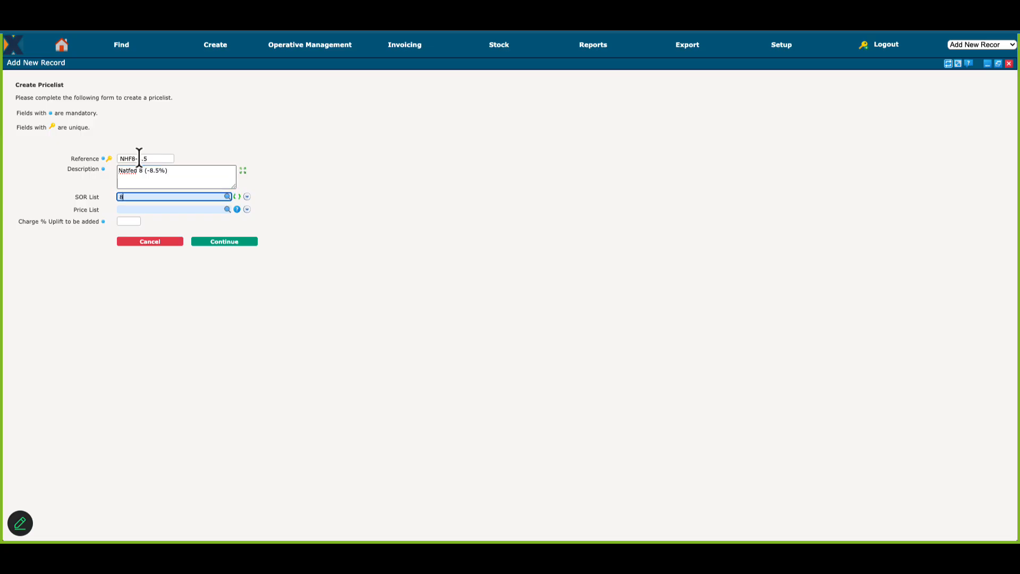
pyautogui.press('Return')
pyautogui.press('Tab')
pyautogui.press('Tab')
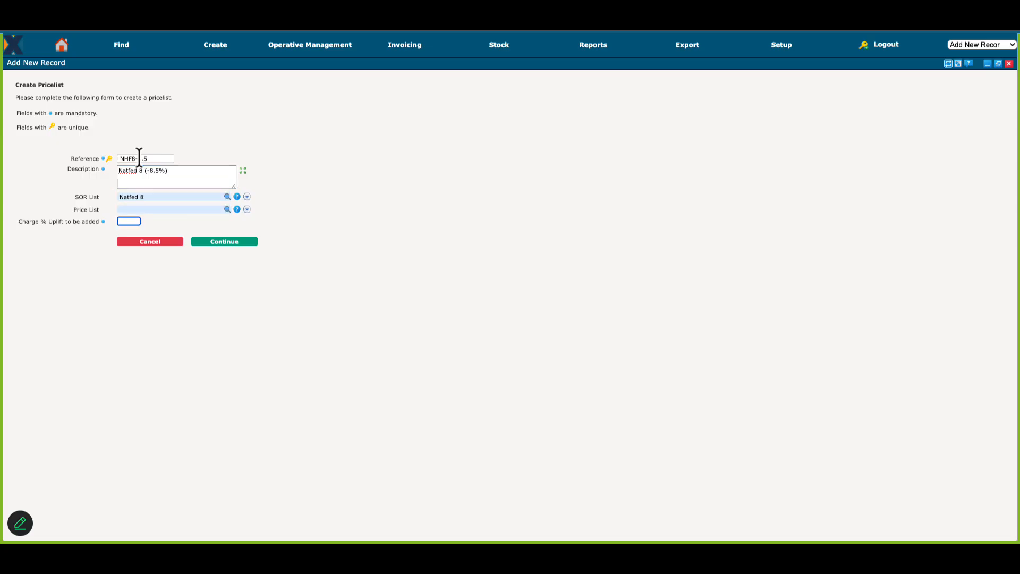
# Step: Apply a charge uplift of -8.5% to the second pricelist, save it and return to the customer's contract setup
pyautogui.write('-8.5')
pyautogui.click(227, 242)
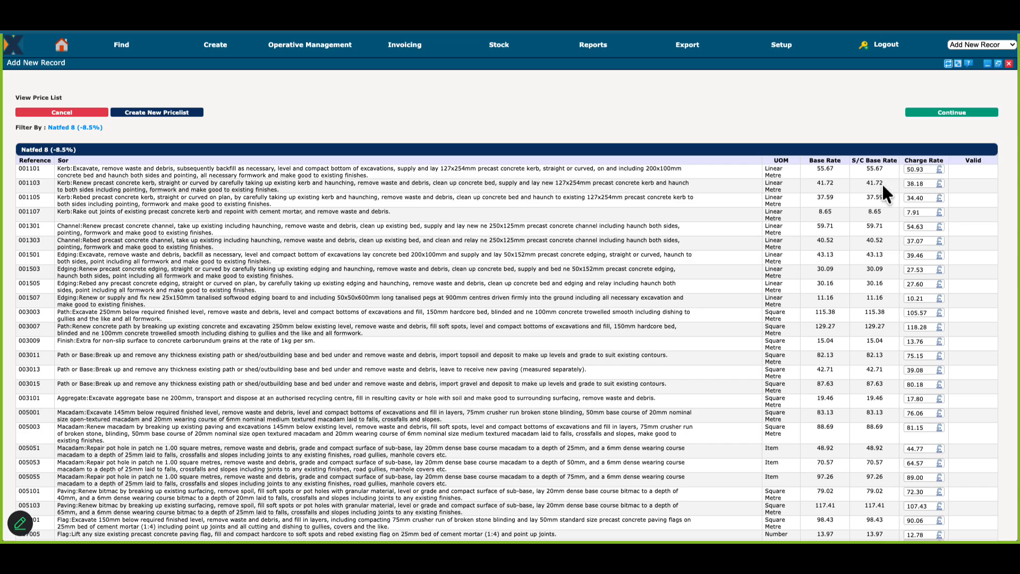
pyautogui.click(952, 114)
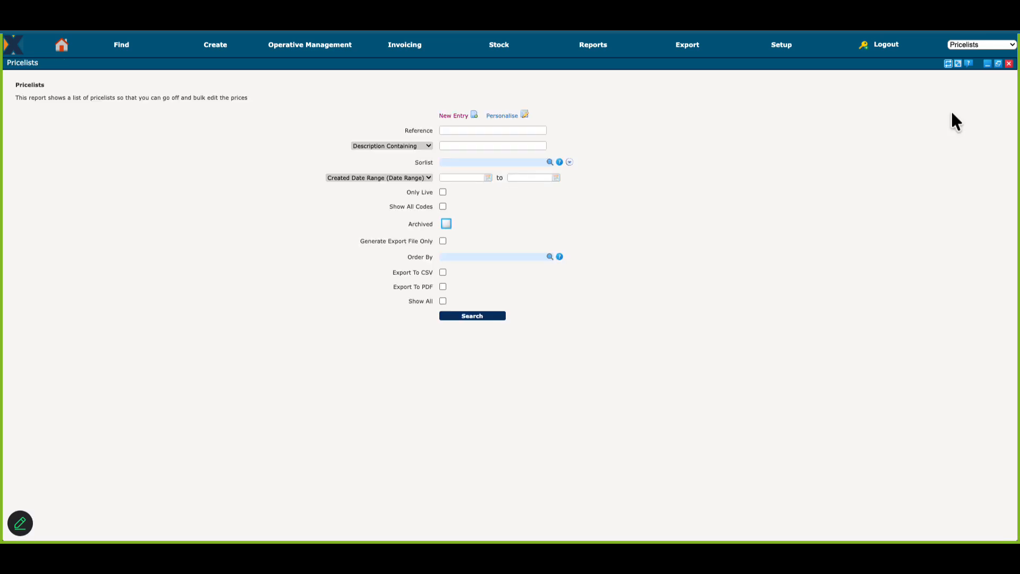
pyautogui.click(1009, 63)
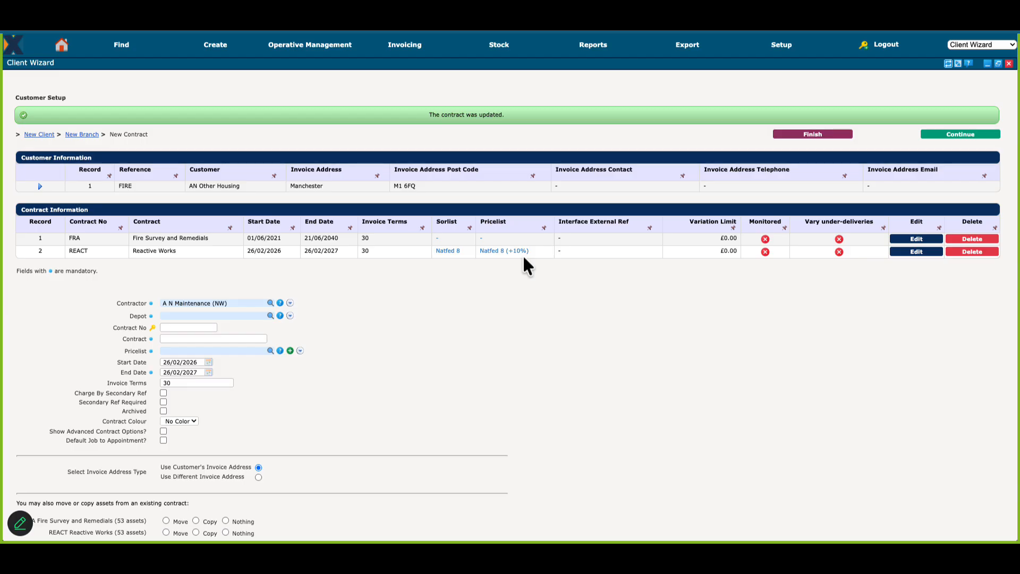
# Step: Open the Reactive Works contract for editing, view the pricelists it offers, and close the customer setup without choosing one
pyautogui.click(923, 252)
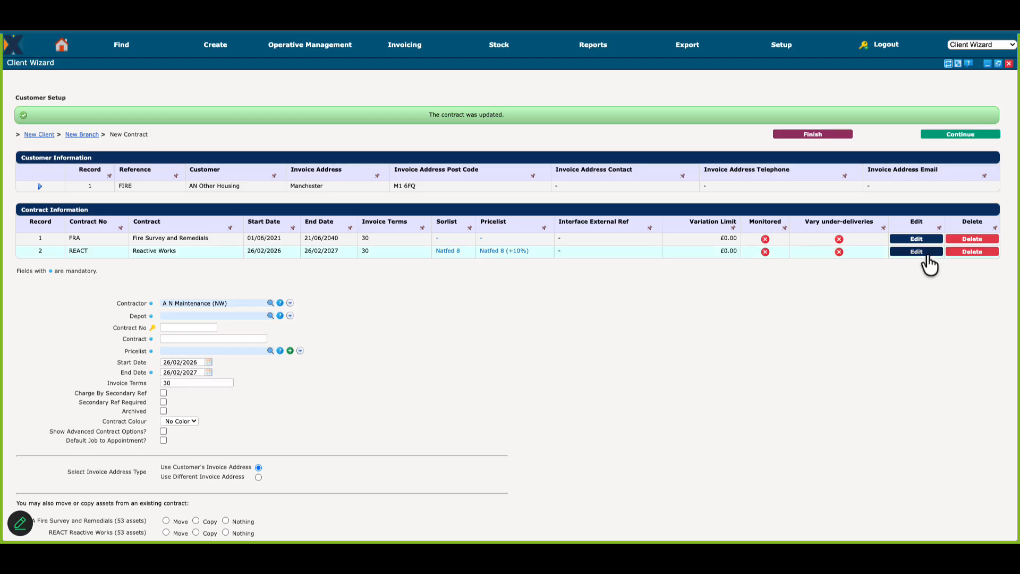
pyautogui.click(280, 322)
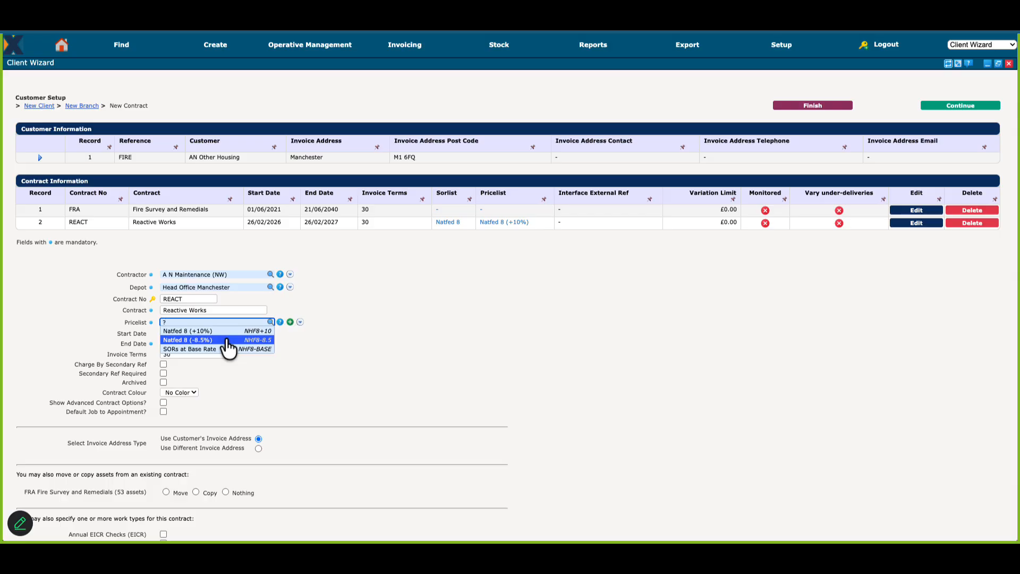
pyautogui.click(1009, 64)
pyautogui.click(1009, 64)
# Step: Find SOR 896001 in the Natfed 8 list and open it to examine its price in each pricelist
pyautogui.click(783, 47)
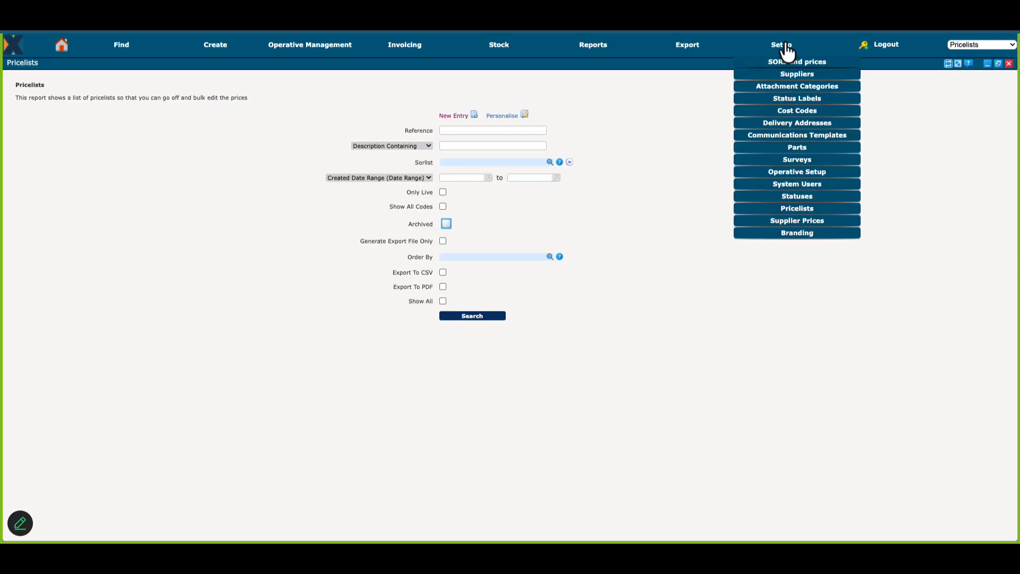
pyautogui.click(822, 62)
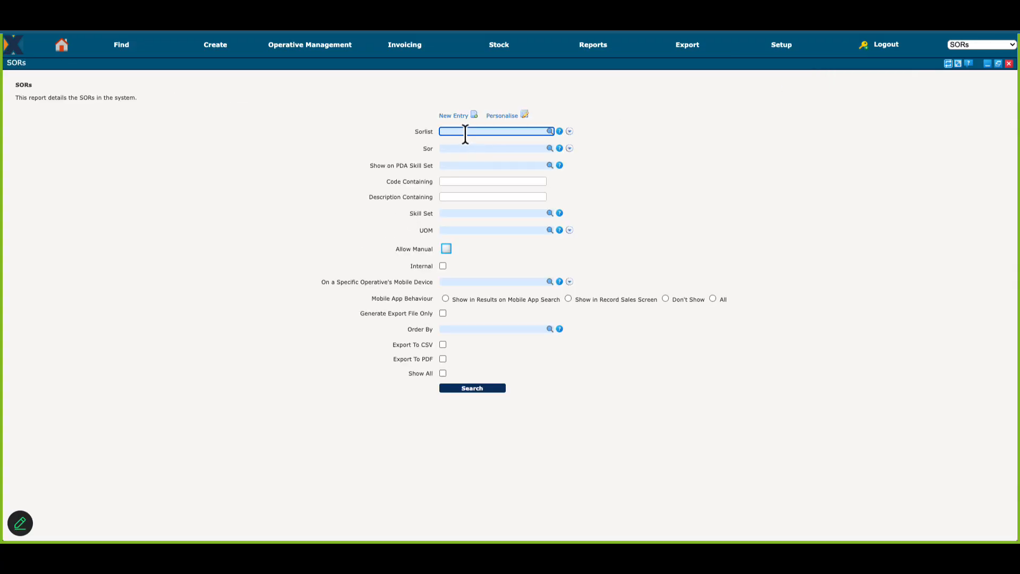
pyautogui.write('Natfed 8')
pyautogui.press('Return')
pyautogui.press('Tab')
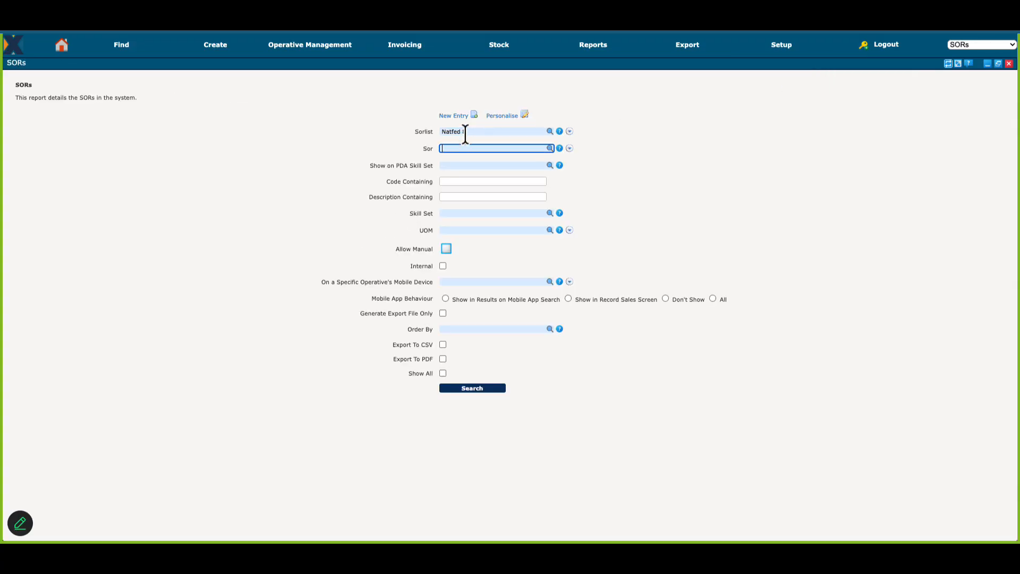
pyautogui.press('Tab')
pyautogui.hotkey('shift', 'Tab')
pyautogui.write('8960')
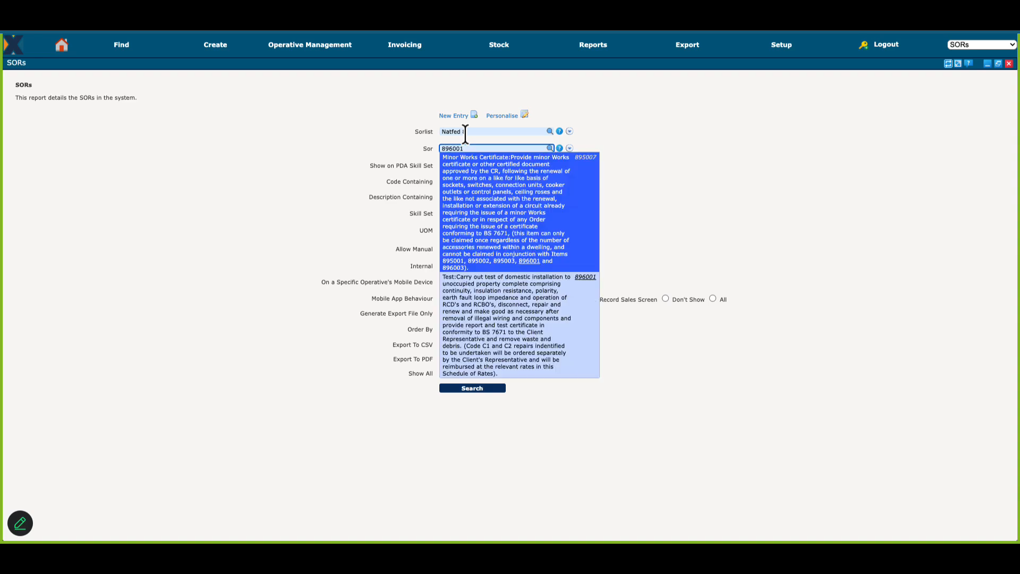
pyautogui.press('Down')
pyautogui.press('Return')
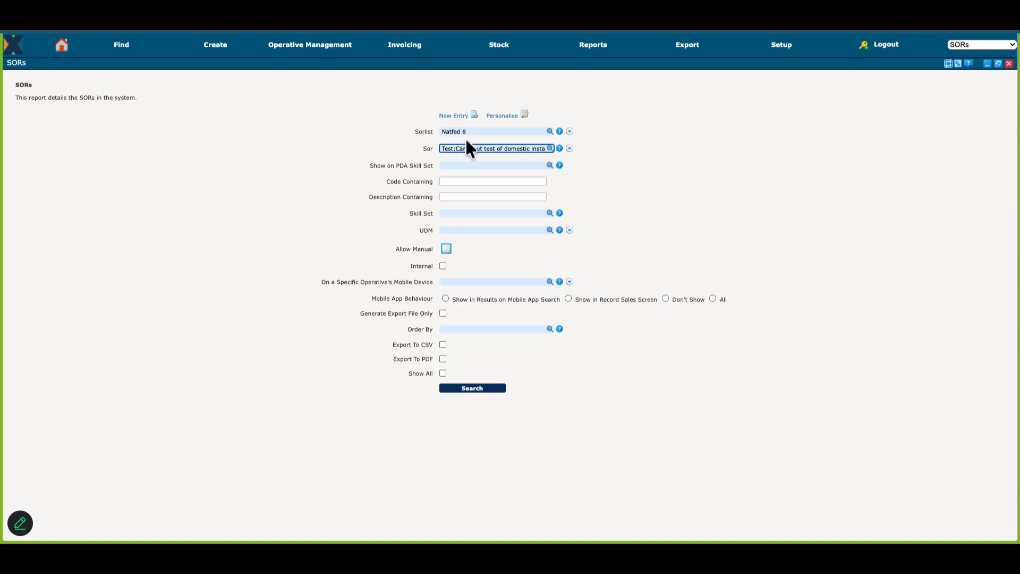
pyautogui.click(472, 388)
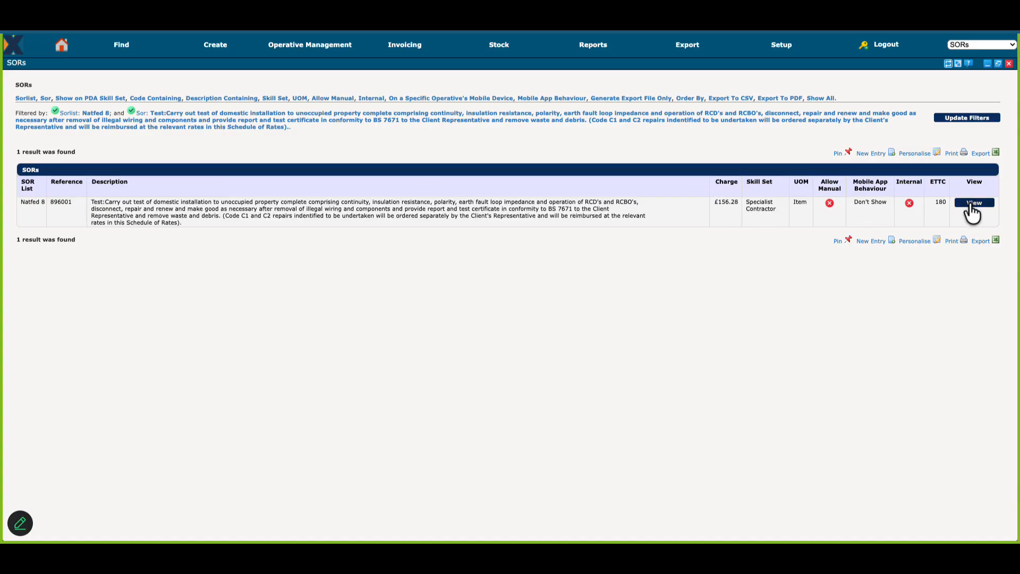
pyautogui.click(975, 206)
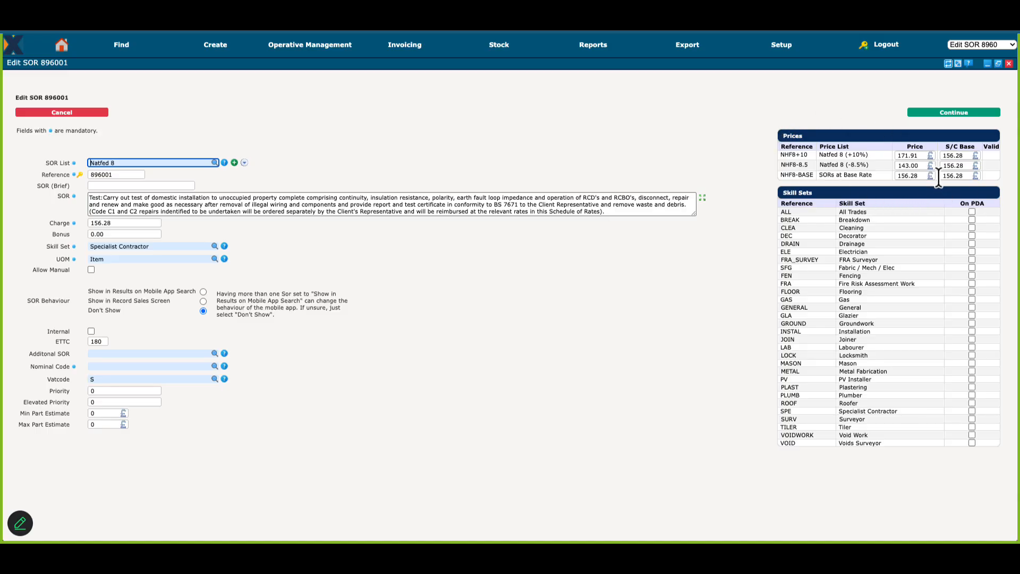
pyautogui.click(909, 165)
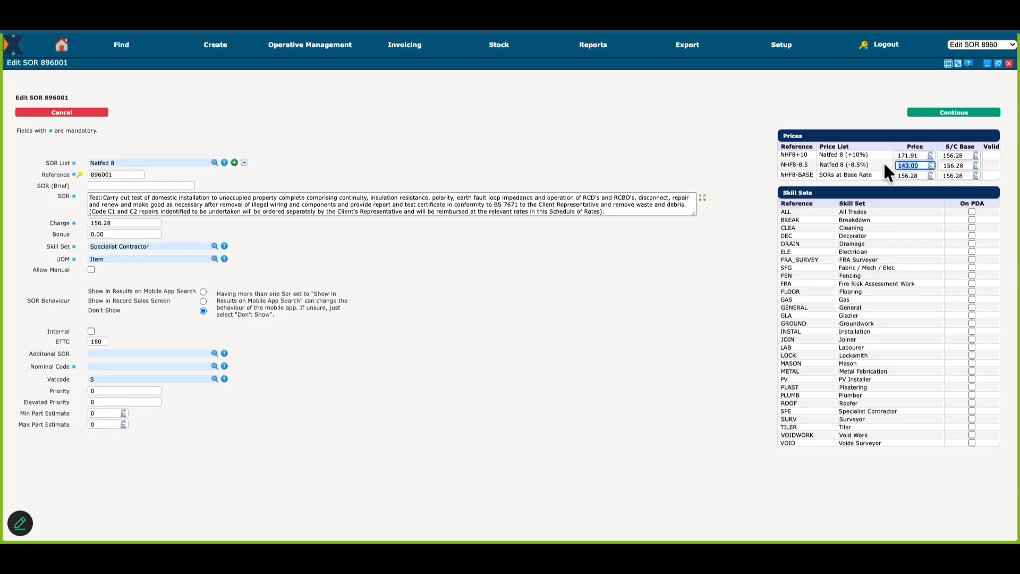
# Step: Leave the SOR and pricelist screens and find AN Other Housing's EICR job by its customer reference
pyautogui.click(822, 115)
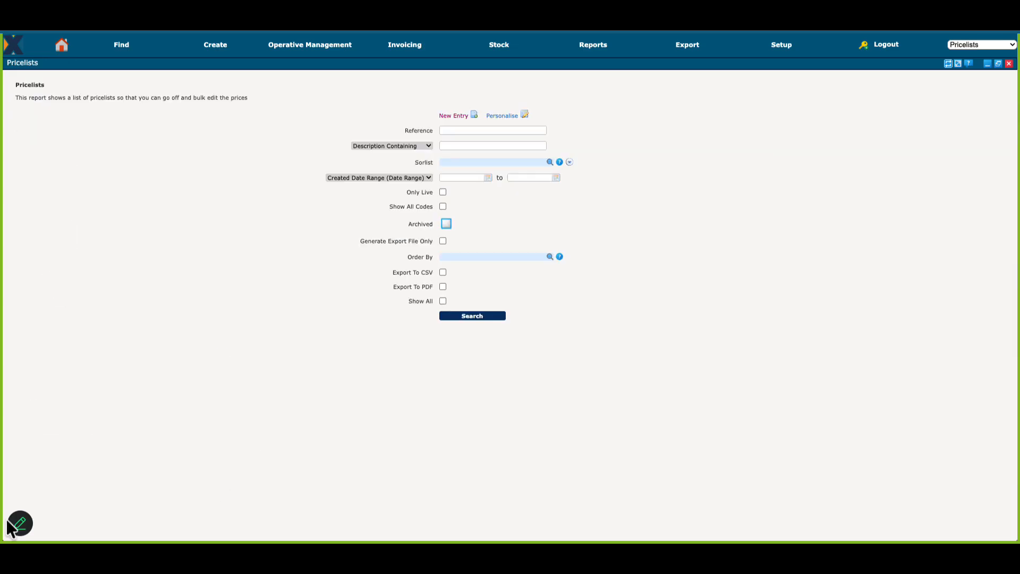
pyautogui.click(122, 45)
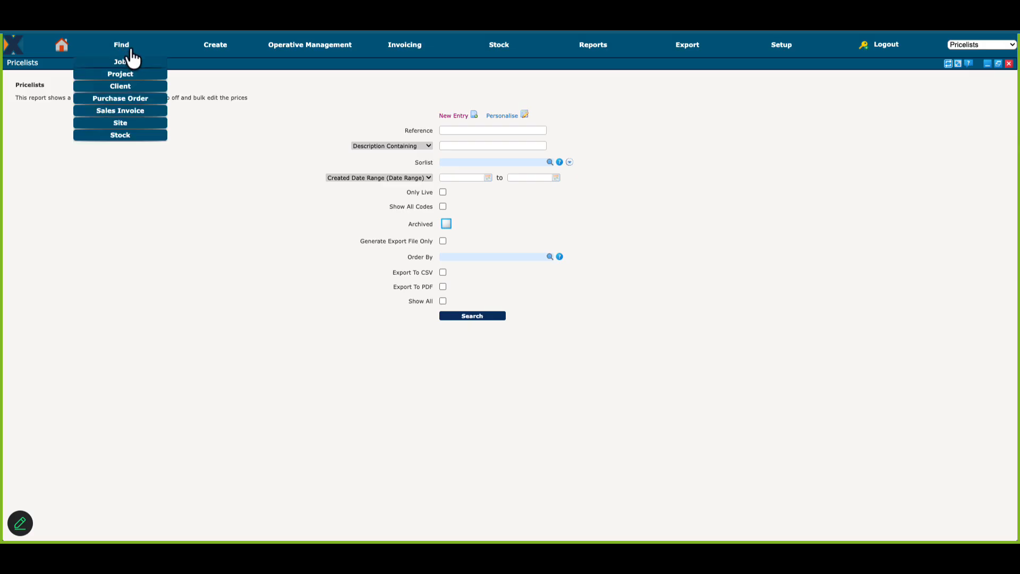
pyautogui.click(136, 60)
pyautogui.click(467, 132)
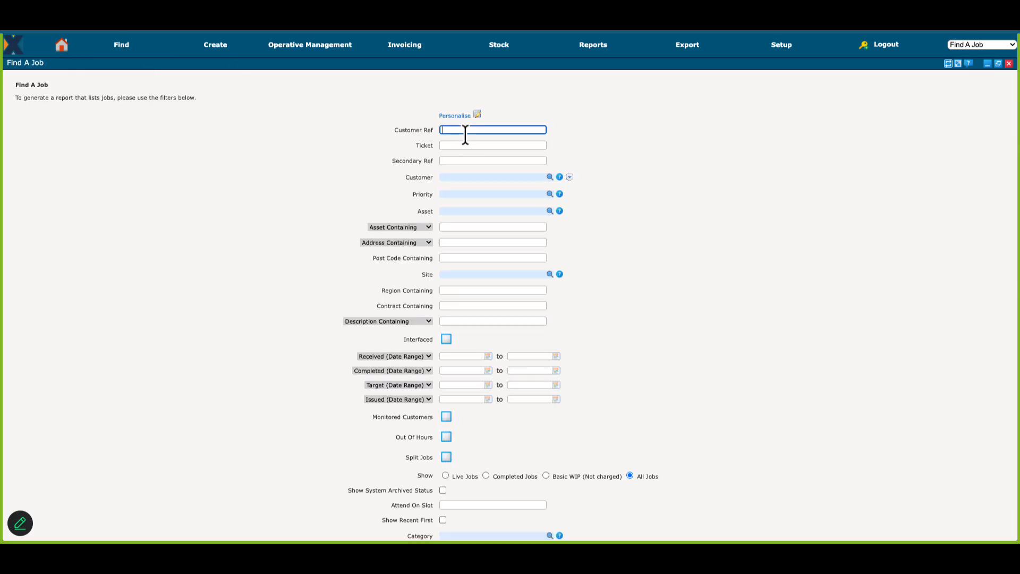
pyautogui.write('CRN26914')
pyautogui.press('Return')
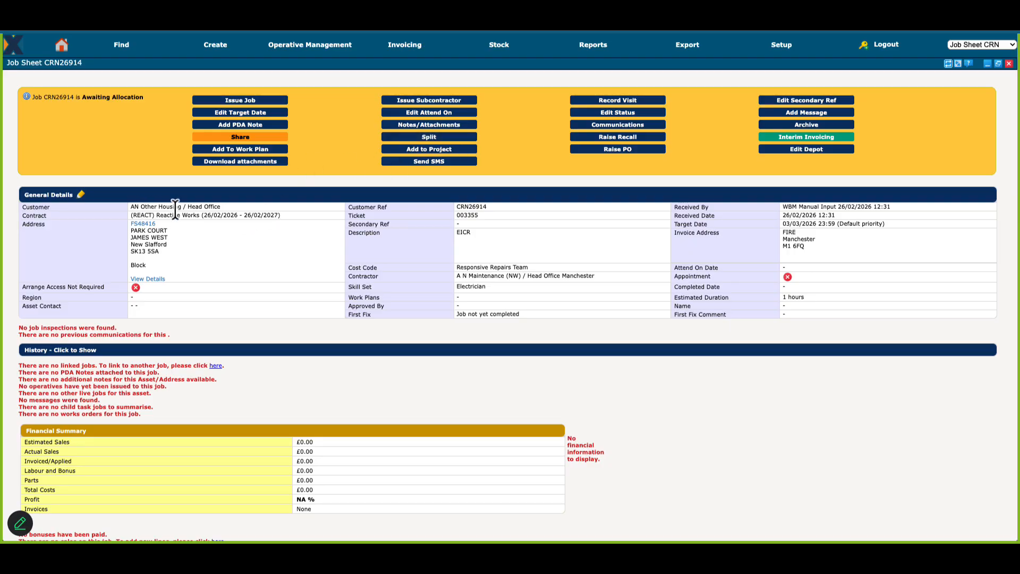
# Step: Start adding sales lines to the EICR job and choose SOR 896001 as the new line's reference
pyautogui.scroll(-3, 256, 327)
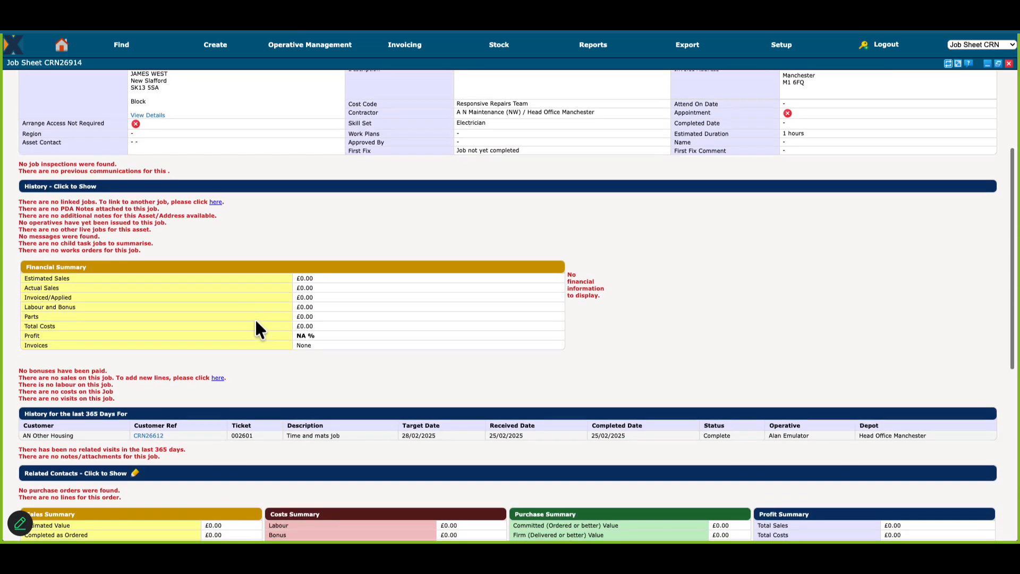
pyautogui.scroll(-1, 231, 369)
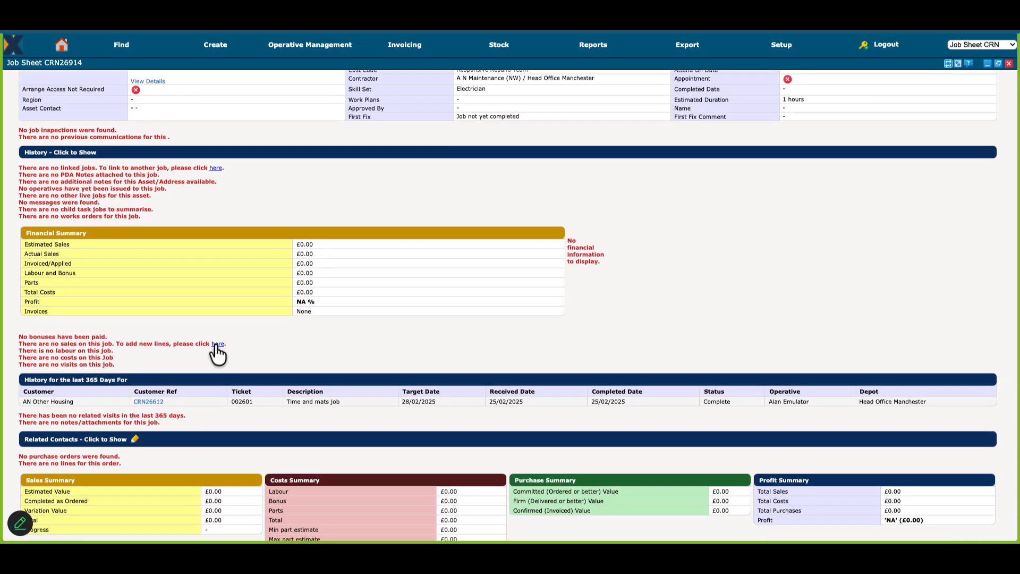
pyautogui.click(218, 344)
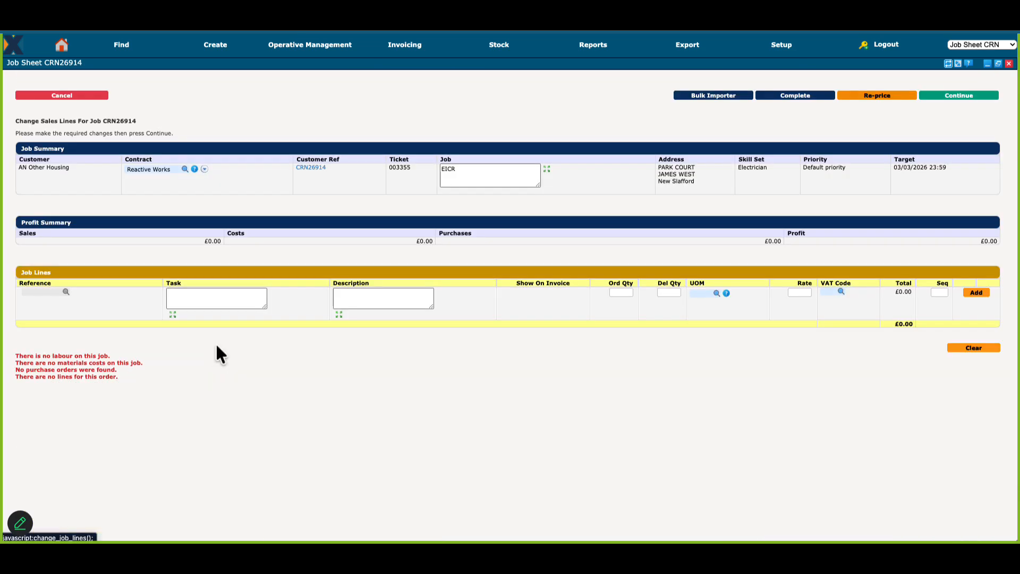
pyautogui.click(38, 292)
pyautogui.write('896001')
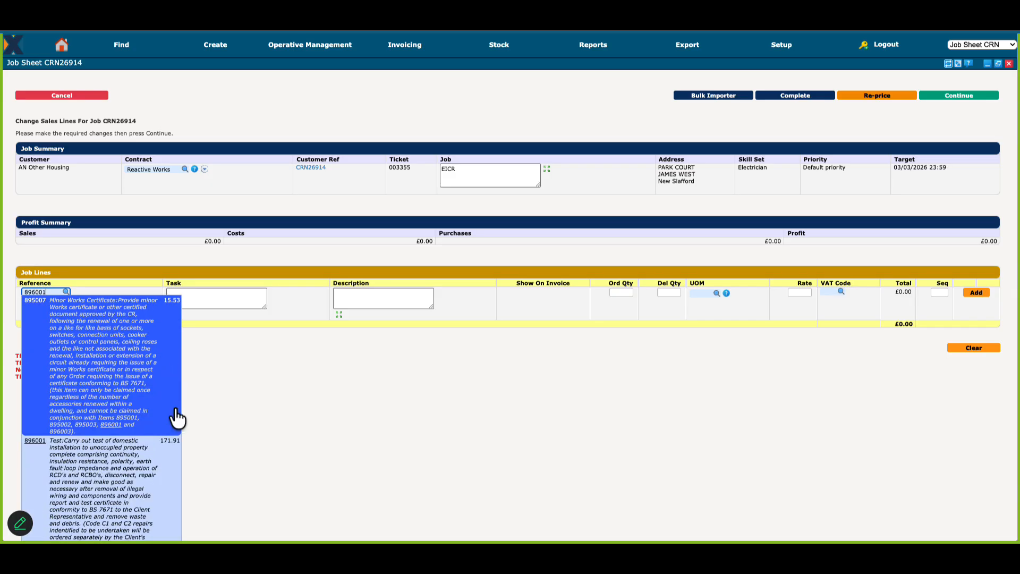
pyautogui.click(106, 472)
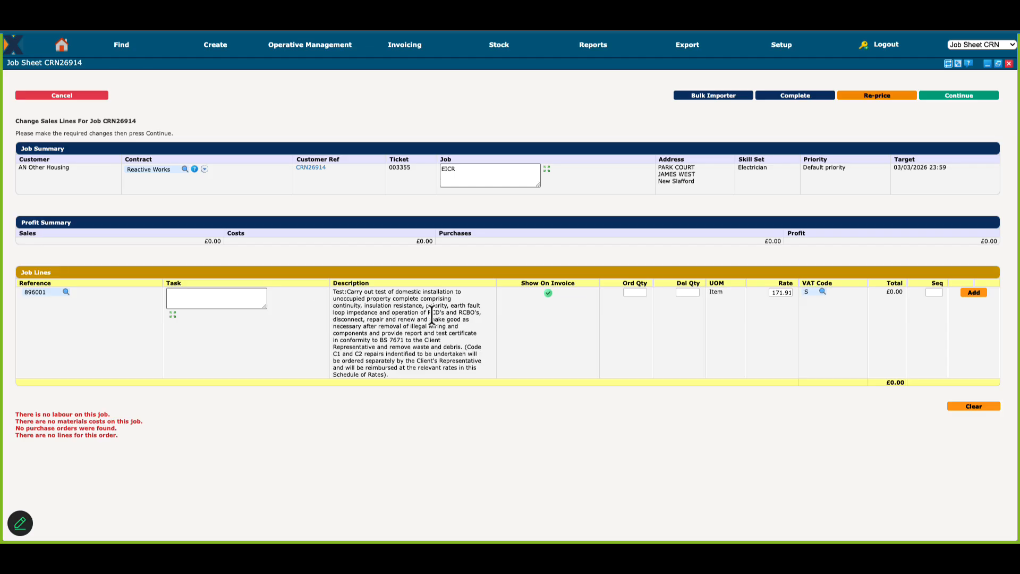
# Step: Add the SOR 896001 line with an ordered quantity of 1, save the sales lines and review them on the job sheet
pyautogui.click(629, 293)
pyautogui.click(968, 292)
pyautogui.click(967, 100)
pyautogui.scroll(-4, 431, 329)
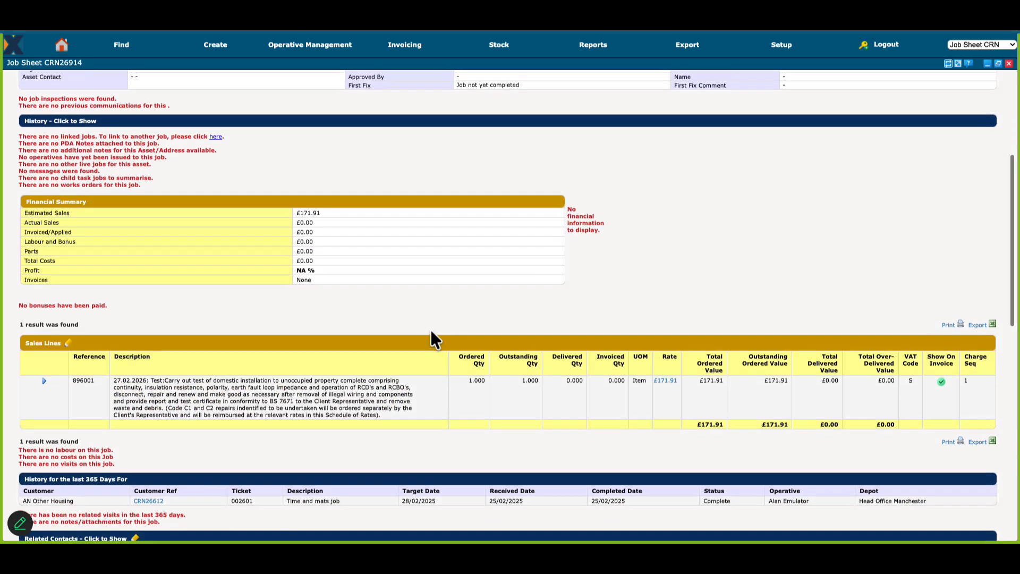
pyautogui.scroll(4, 430, 330)
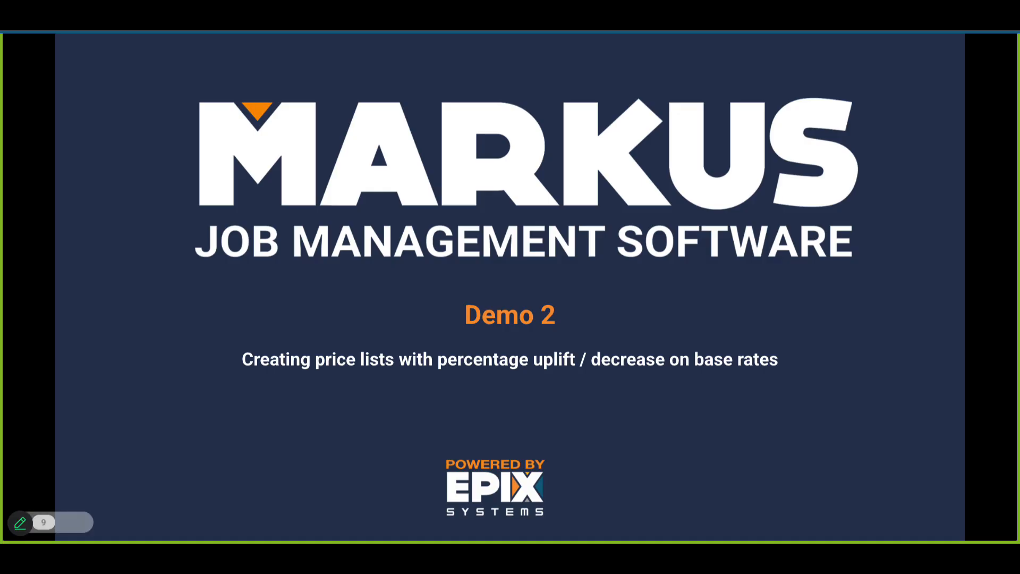
pyautogui.press('Right')
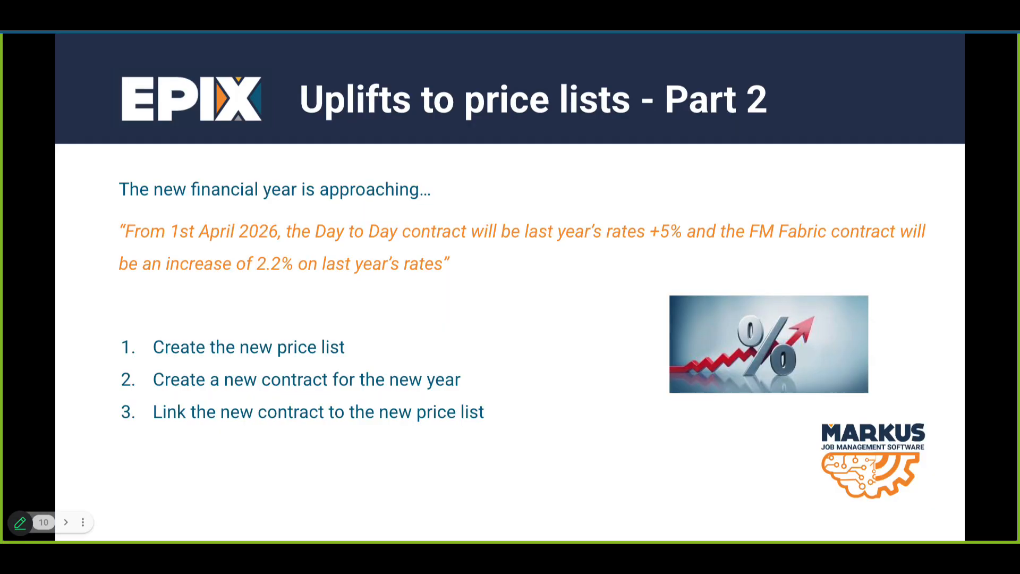
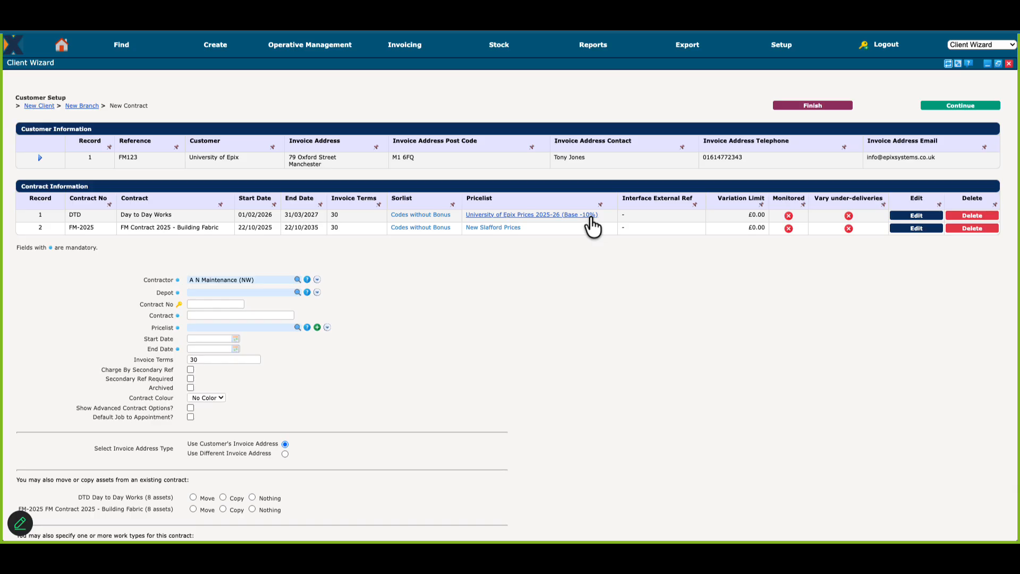
# Step: Start creating a new pricelist from the University of Epix contract setup, with reference DTD26-27 and description 2026-2027 Day to Day
pyautogui.click(812, 47)
pyautogui.click(317, 328)
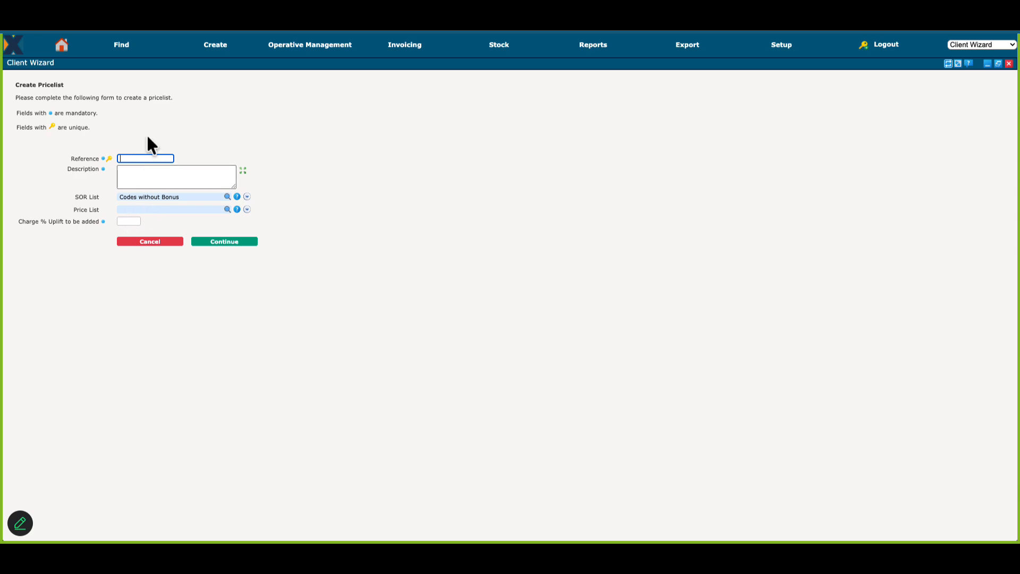
pyautogui.write('DTD')
pyautogui.write('2 -27')
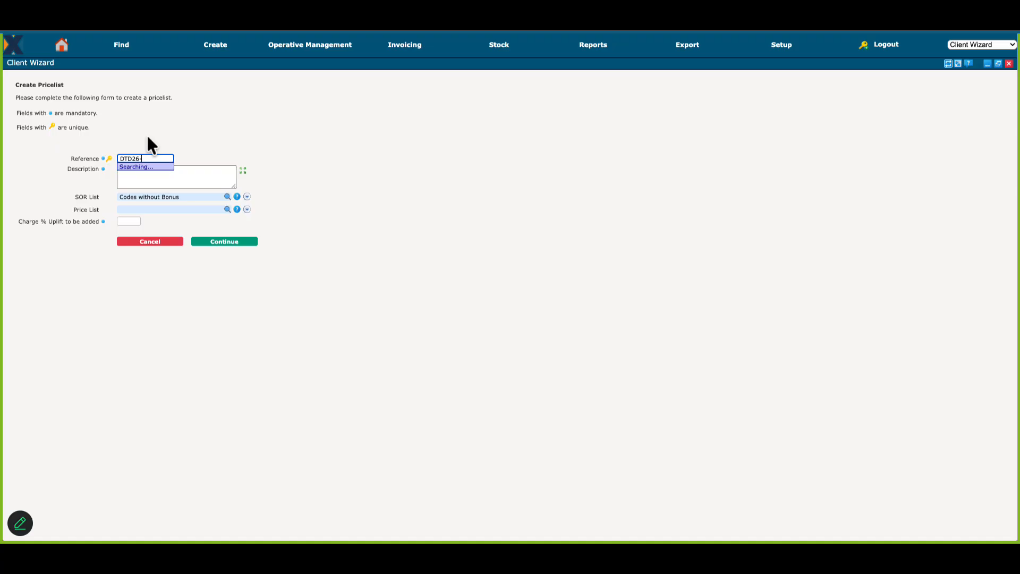
pyautogui.click(201, 175)
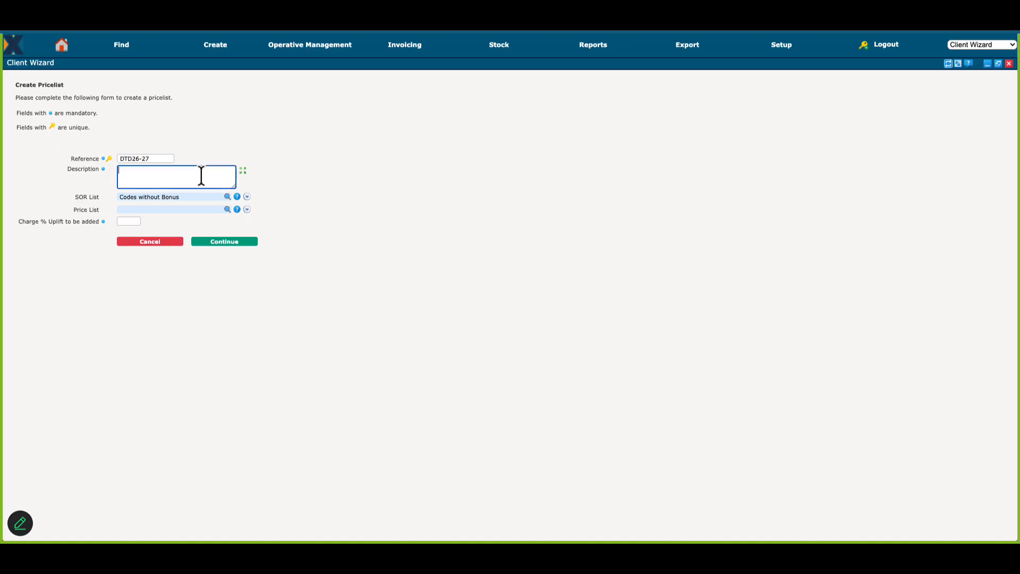
pyautogui.write('2026-2027 Day to Day')
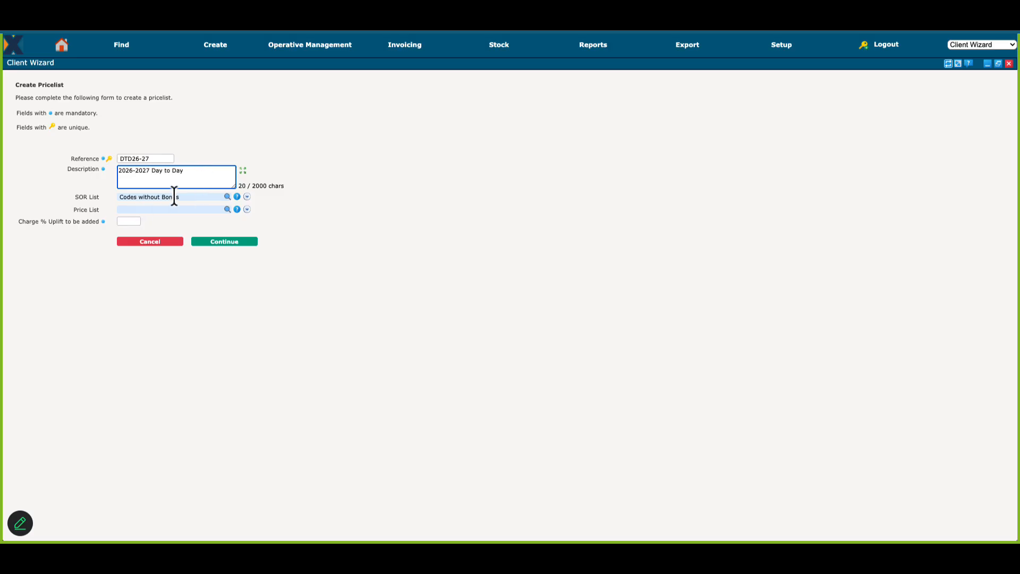
# Step: Clear the new pricelist's SOR list and base it on the University of Epix Prices 2025-26 (Base -10%) pricelist instead
pyautogui.press('Tab')
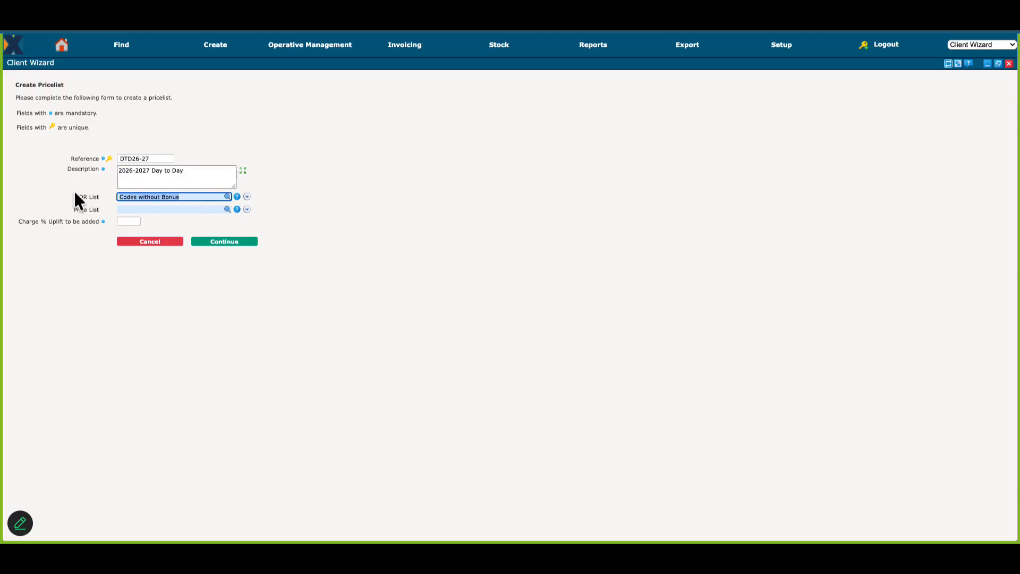
pyautogui.press('BackSpace')
pyautogui.press('Tab')
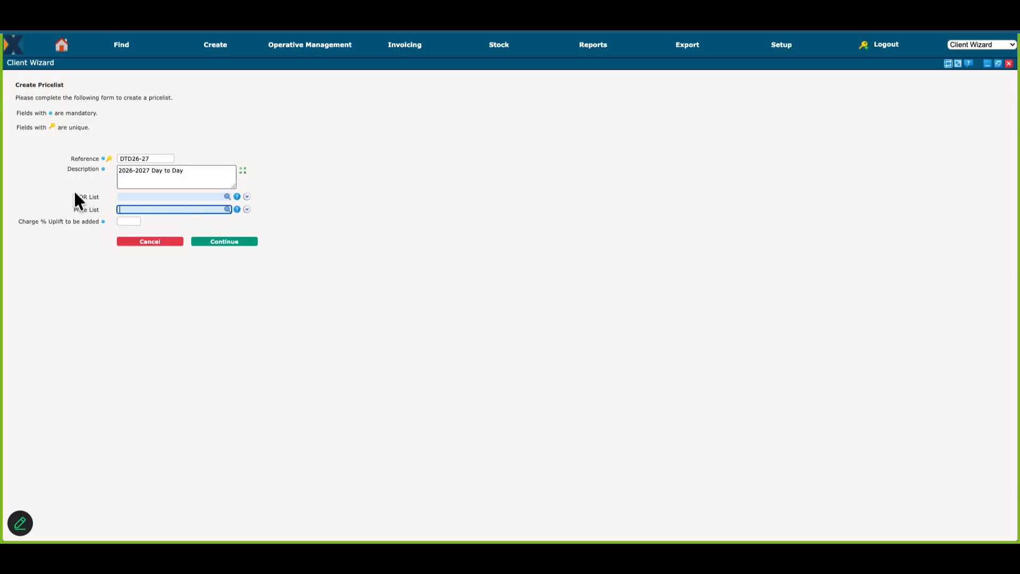
pyautogui.write('?')
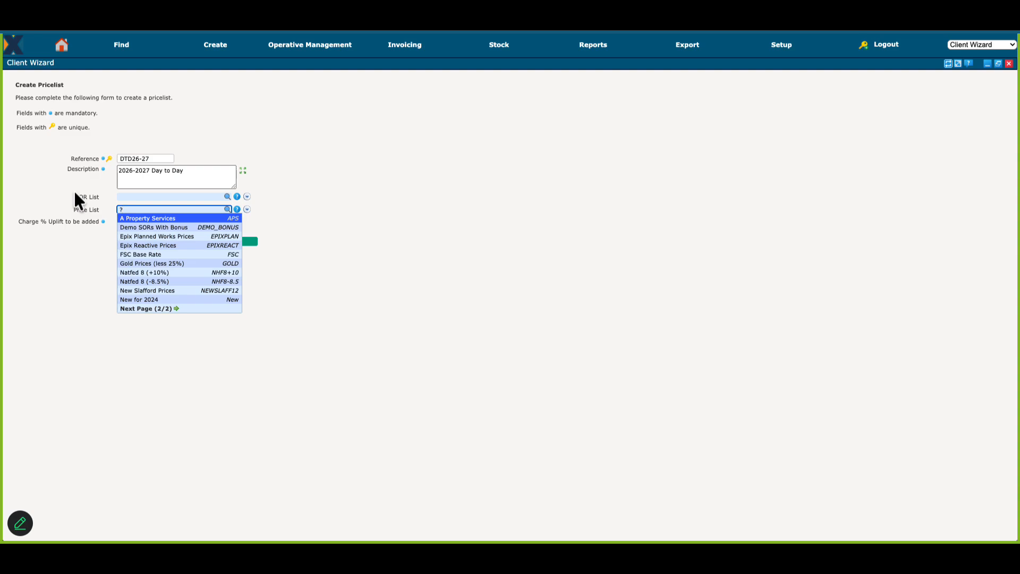
pyautogui.press('BackSpace')
pyautogui.write('-10')
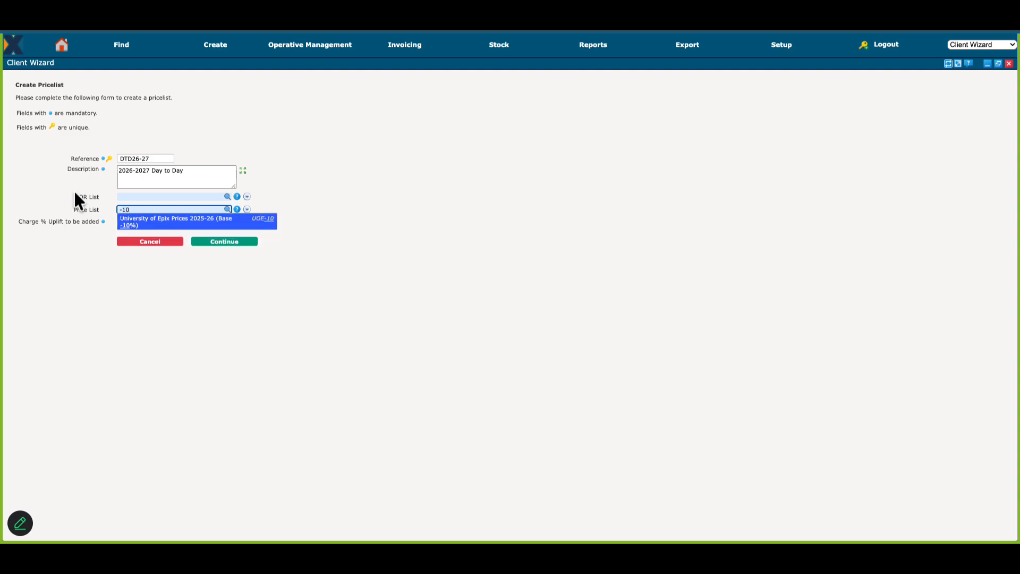
pyautogui.click(262, 227)
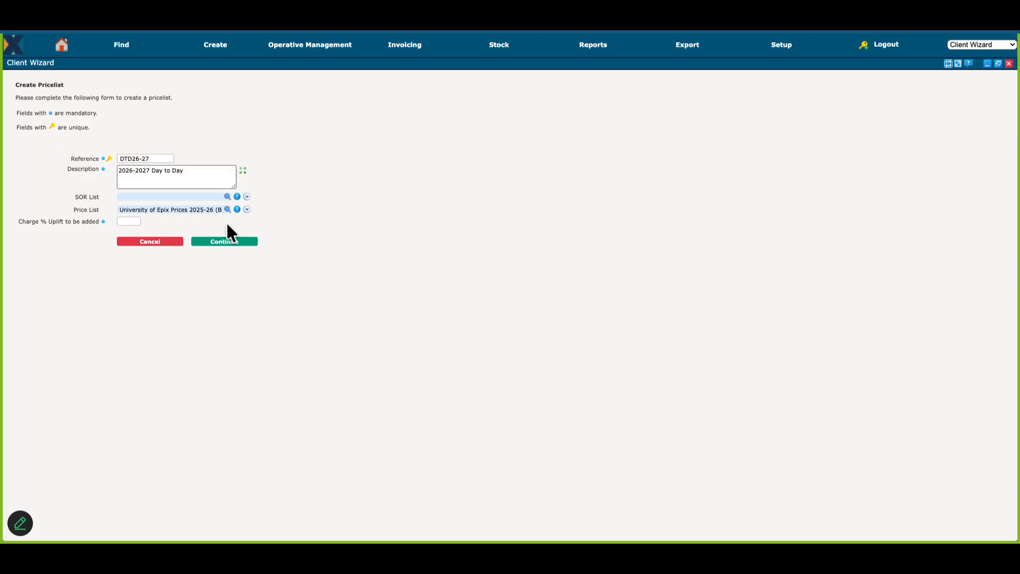
# Step: Set the charge uplift to 5%, create the pricelist and return to the new contract form
pyautogui.click(128, 222)
pyautogui.write('5')
pyautogui.click(234, 244)
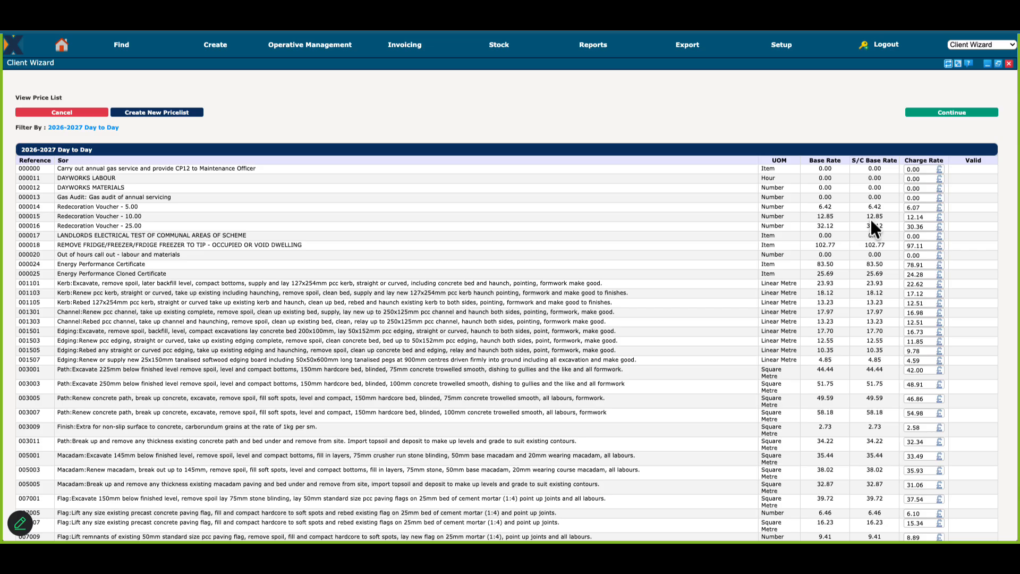
pyautogui.click(957, 114)
pyautogui.click(957, 115)
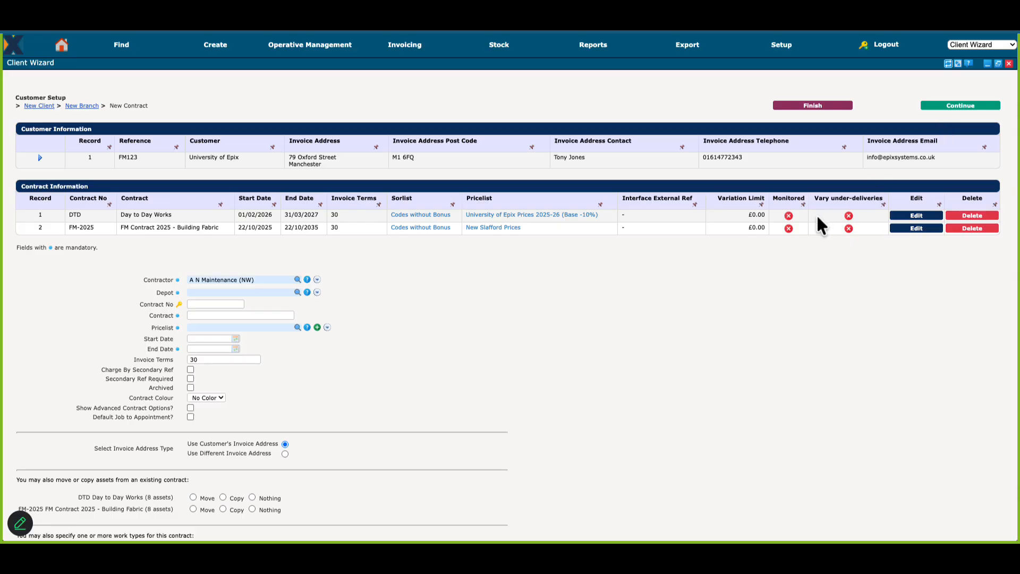
# Step: Assign the new contract to the Head Office Manchester depot and set its contract number to DTD26
pyautogui.click(198, 292)
pyautogui.write('?')
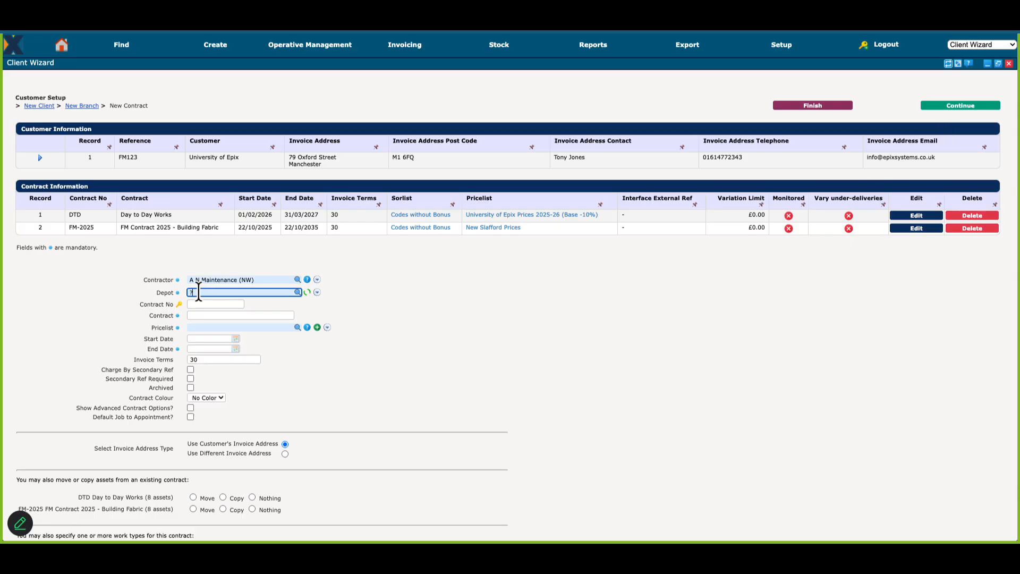
pyautogui.click(205, 300)
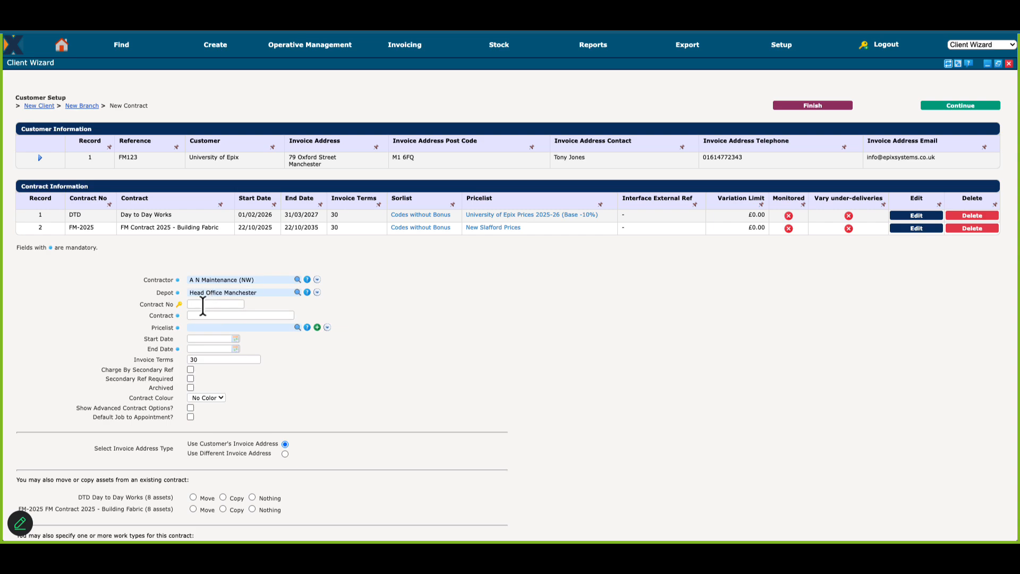
pyautogui.click(202, 304)
pyautogui.write('DTD-6')
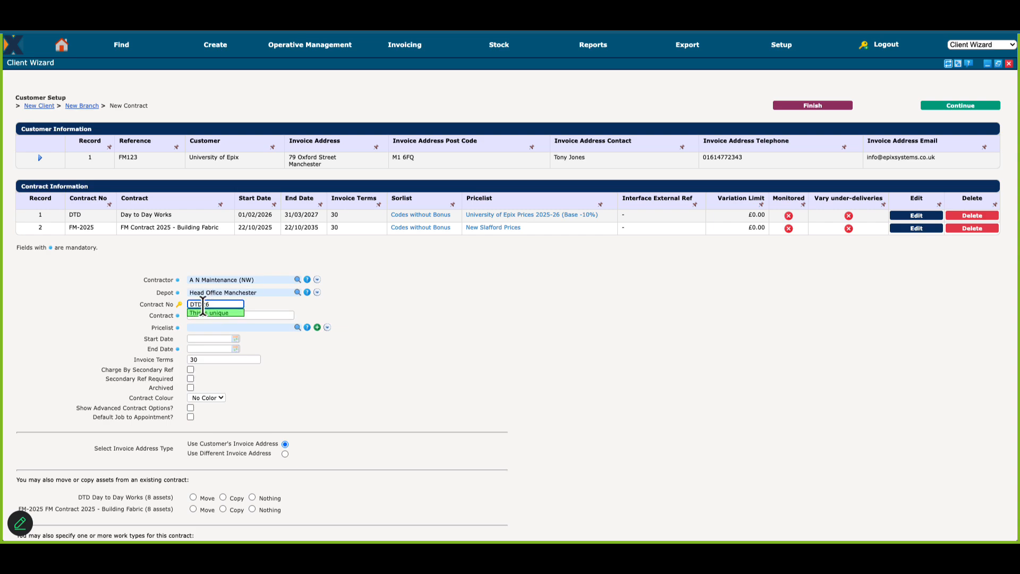
pyautogui.press('Tab')
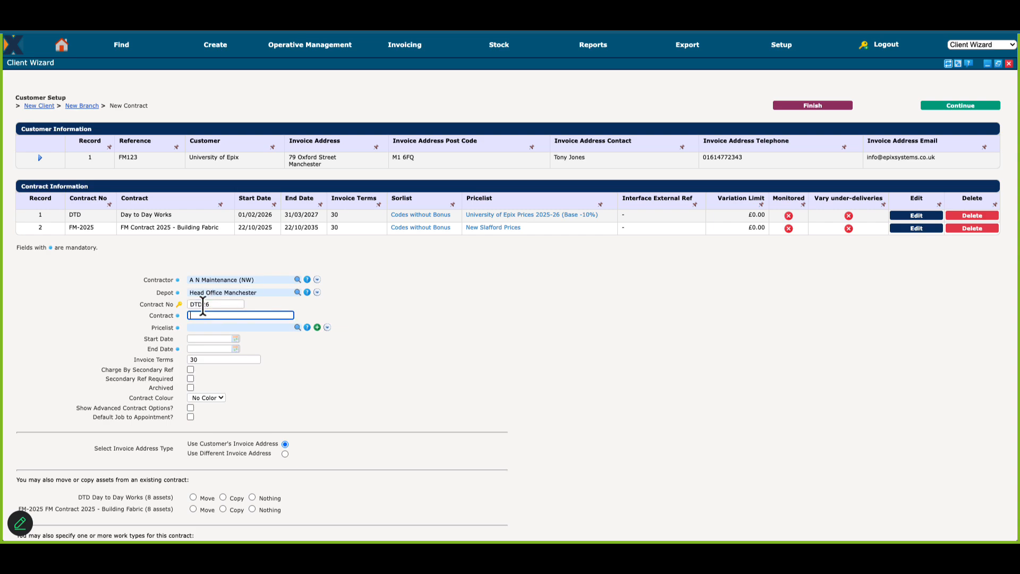
# Step: Name the contract Day to Day 2026-27 and assign it the 2026-2027 Day to Day pricelist
pyautogui.write('Day to Day 2026-27')
pyautogui.press('Tab')
pyautogui.write('?')
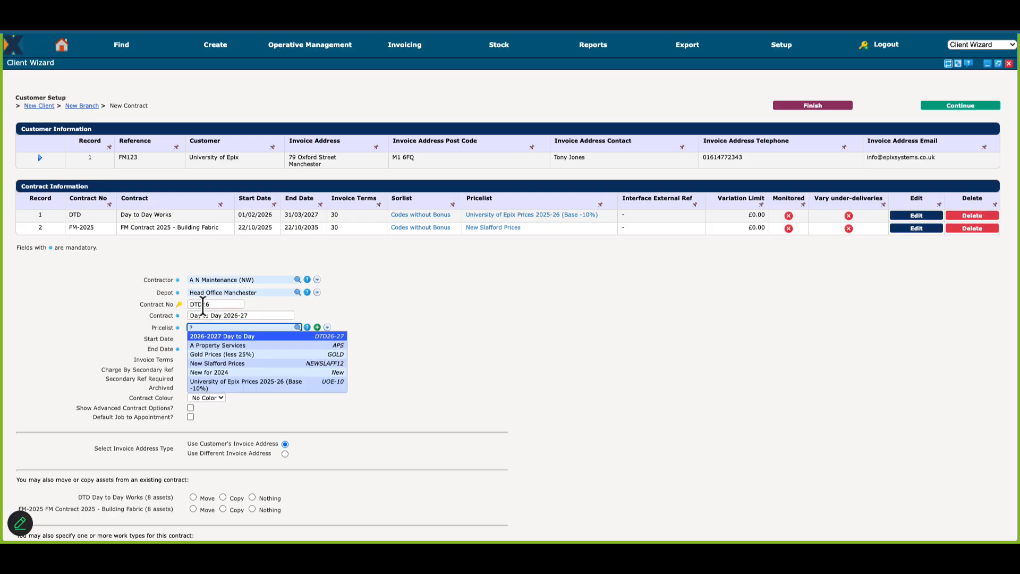
pyautogui.press('Down')
# Step: Set the new contract's start date to 01/04/2026
pyautogui.click(201, 337)
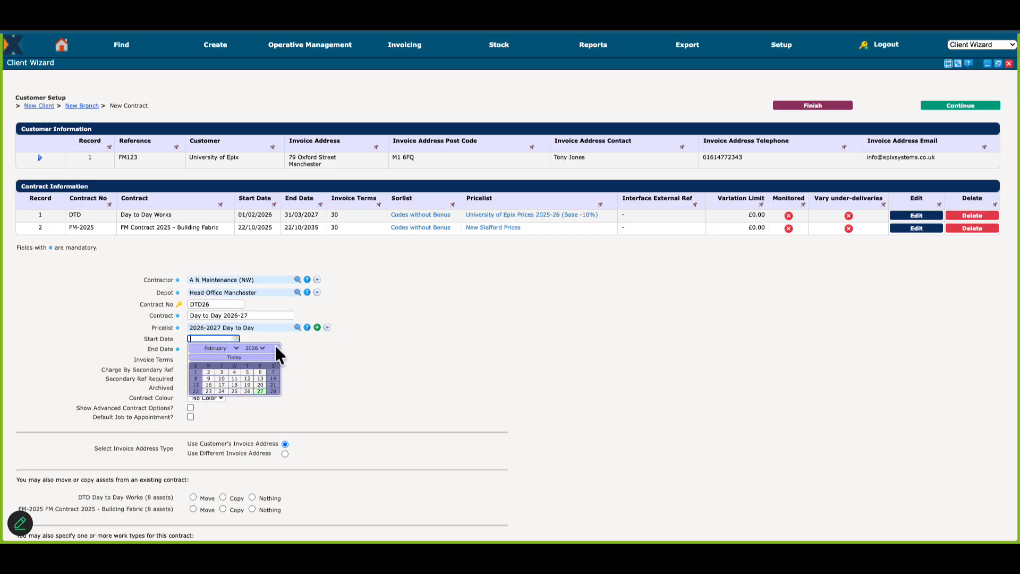
pyautogui.click(239, 357)
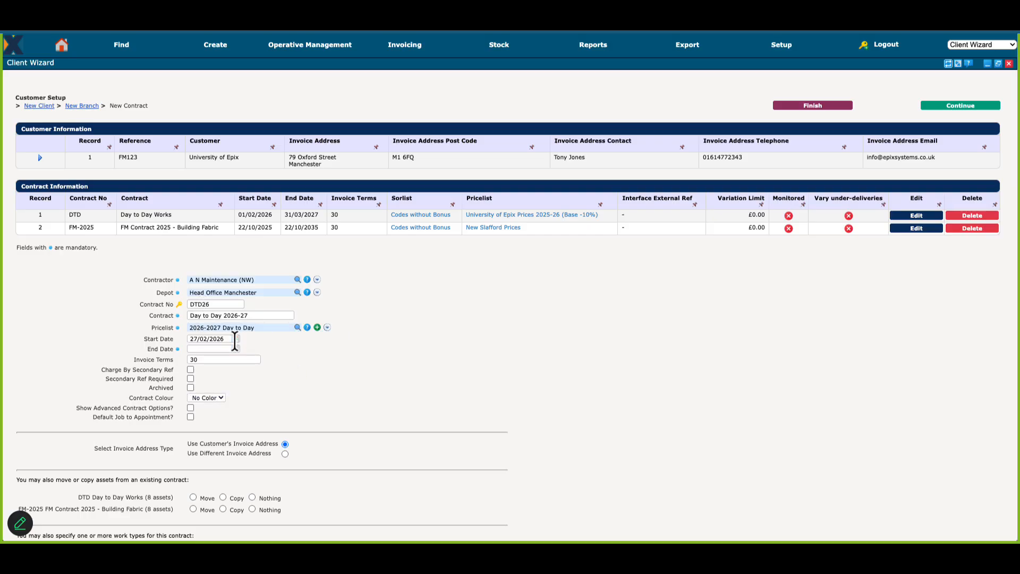
pyautogui.click(235, 339)
pyautogui.click(234, 347)
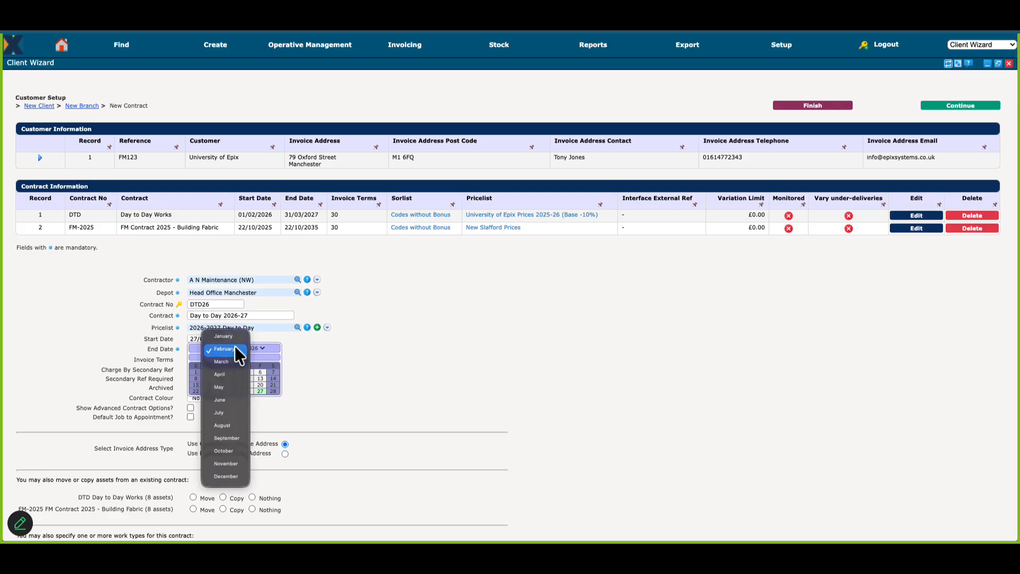
pyautogui.click(225, 374)
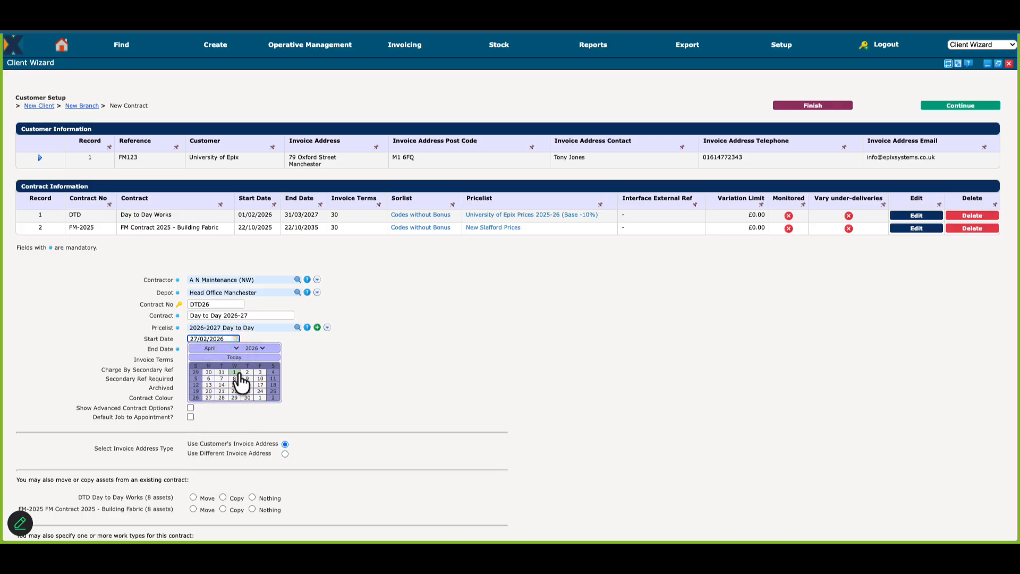
pyautogui.click(235, 372)
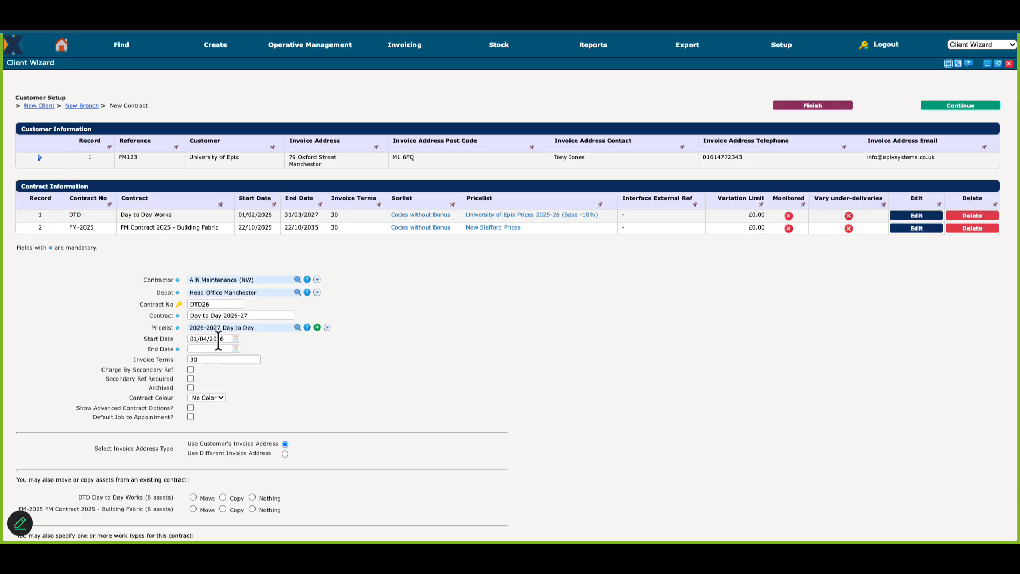
# Step: Set the new contract's end date to 31/03/2027
pyautogui.click(217, 349)
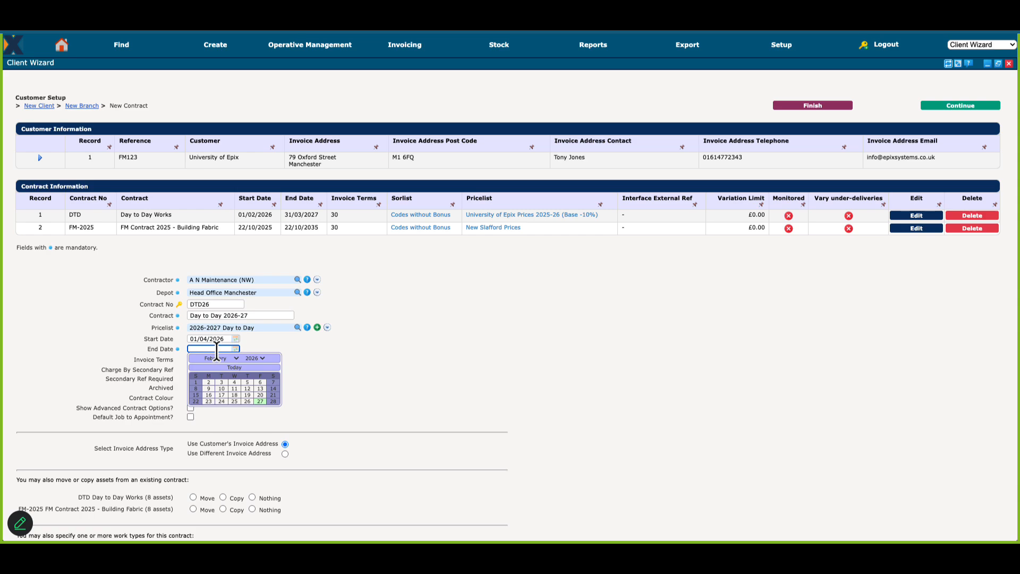
pyautogui.write('31/03/2027')
pyautogui.press('Escape')
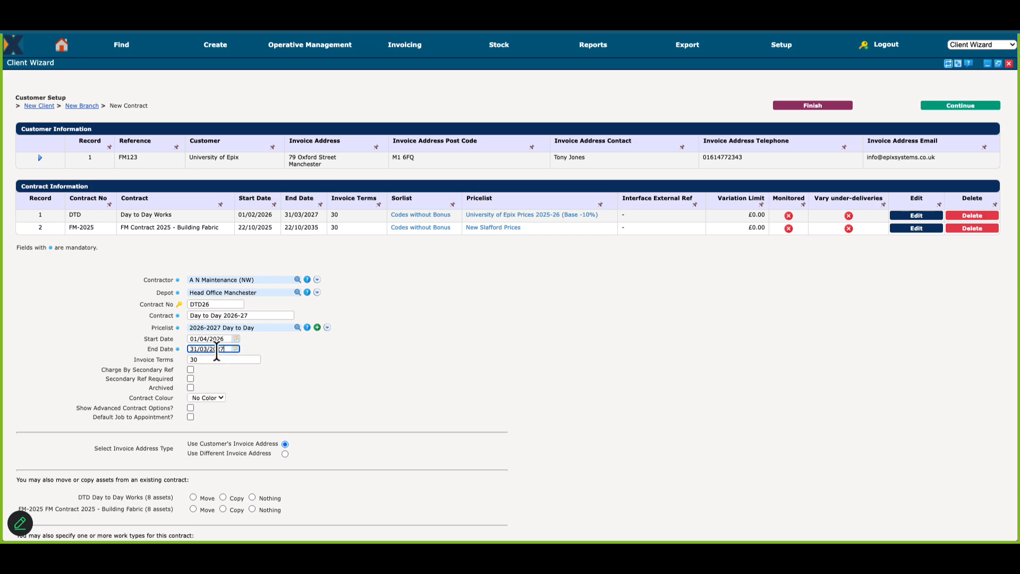
pyautogui.click(205, 359)
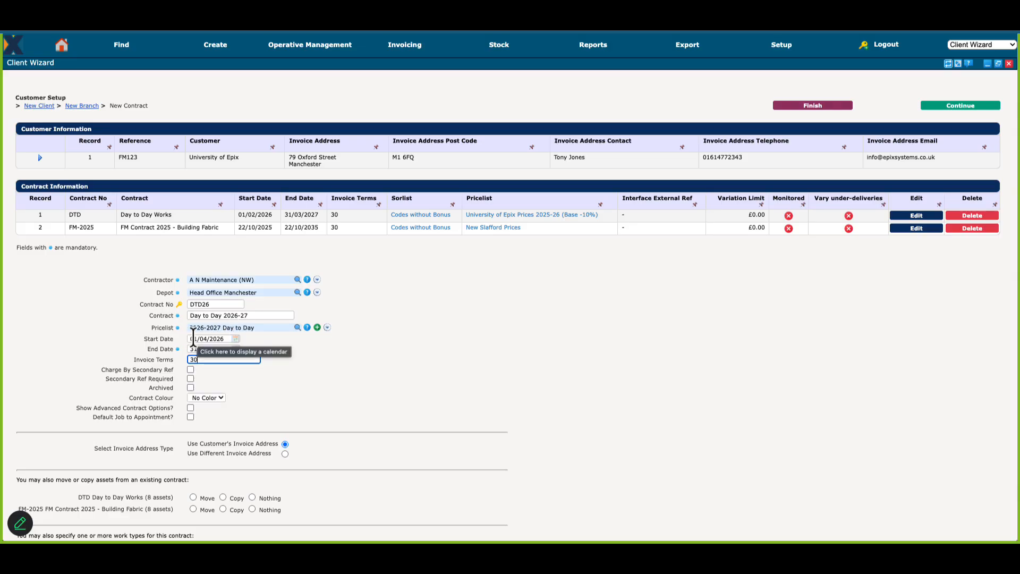
# Step: Copy the assets from the DTD Day to Day Works contract and add the new contract
pyautogui.scroll(-2, 305, 370)
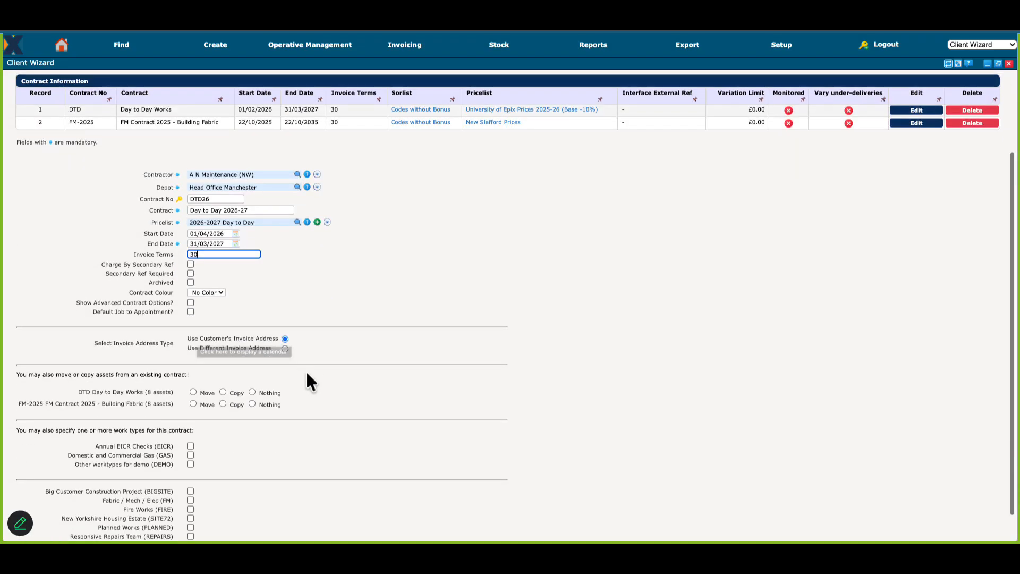
pyautogui.click(219, 386)
pyautogui.scroll(-1, 219, 387)
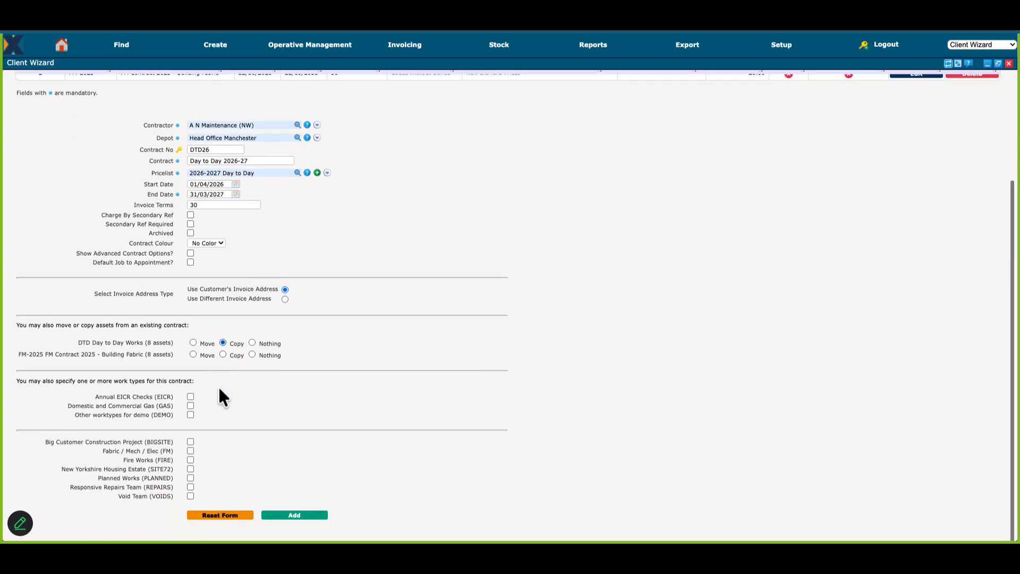
pyautogui.click(282, 528)
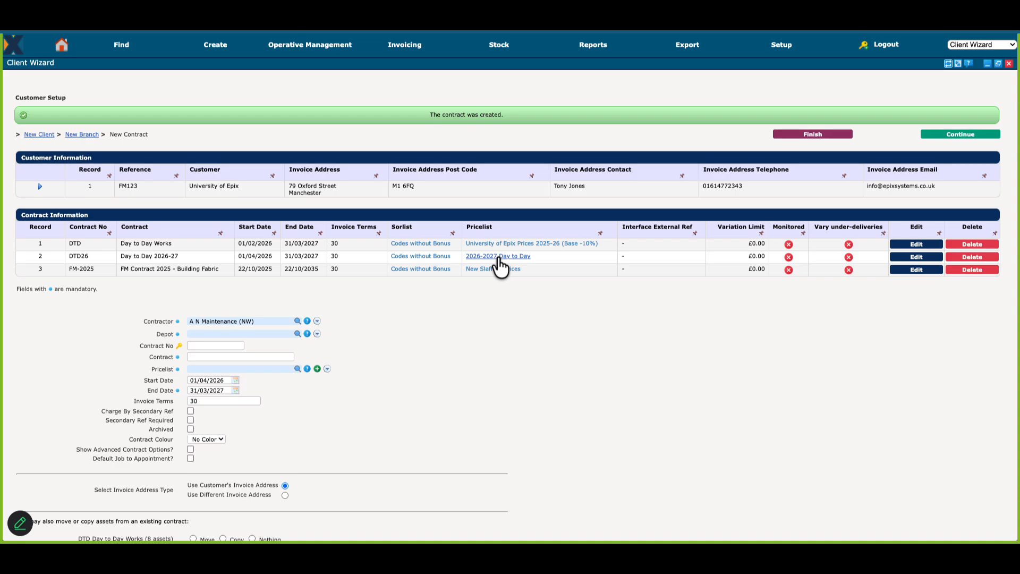
# Step: Change the existing DTD Day to Day Works contract's end date to 31/03/2026 and save the contract
pyautogui.click(917, 244)
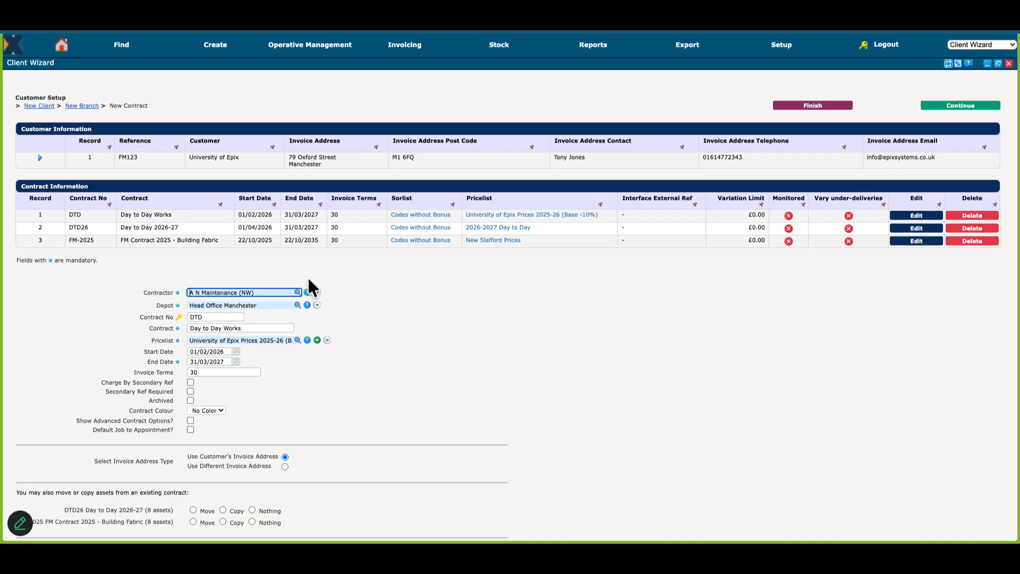
pyautogui.click(224, 362)
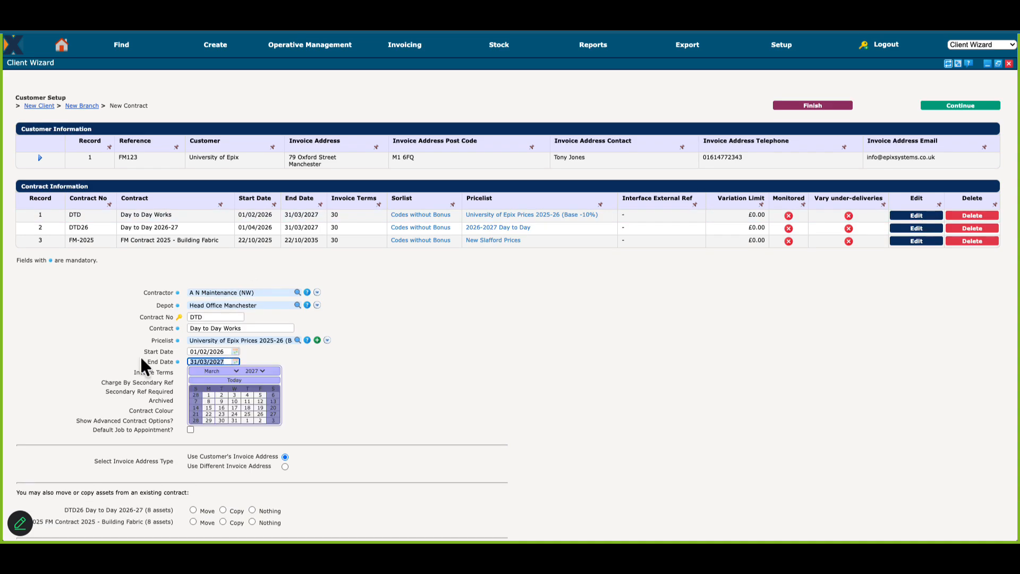
pyautogui.click(227, 361)
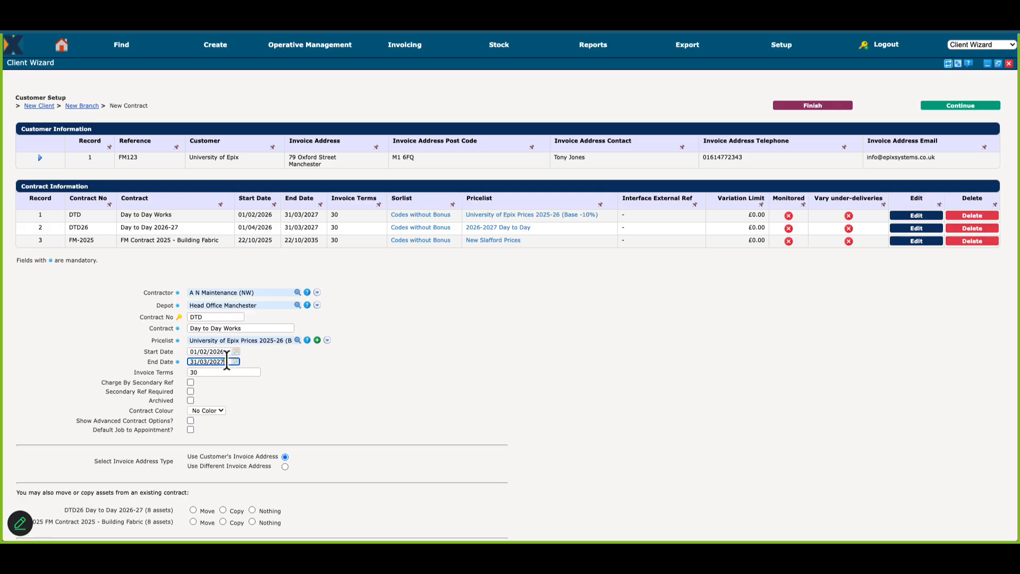
pyautogui.press('BackSpace')
pyautogui.write('6')
pyautogui.scroll(-1, 268, 406)
pyautogui.scroll(-5, 268, 406)
pyautogui.click(295, 526)
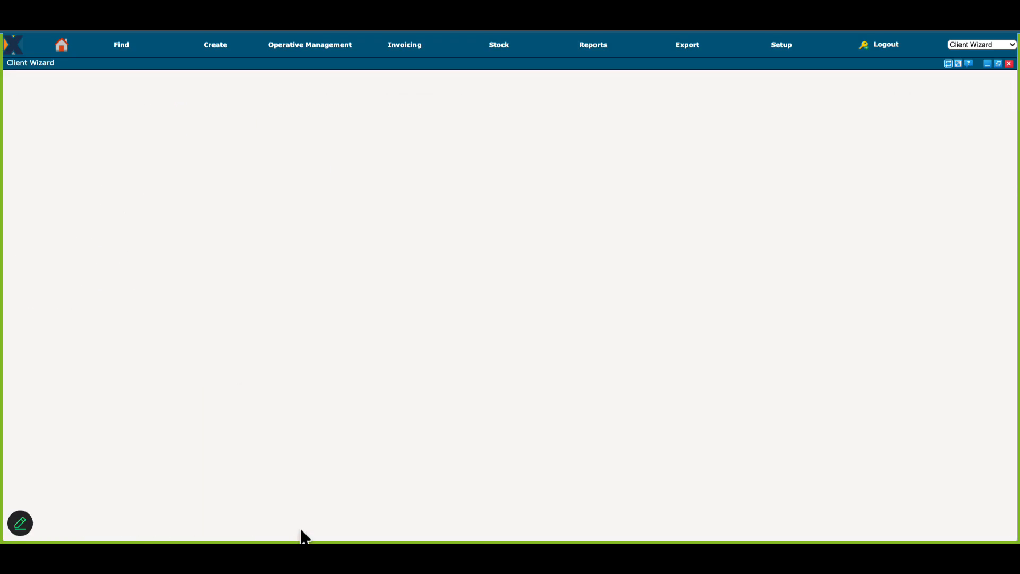
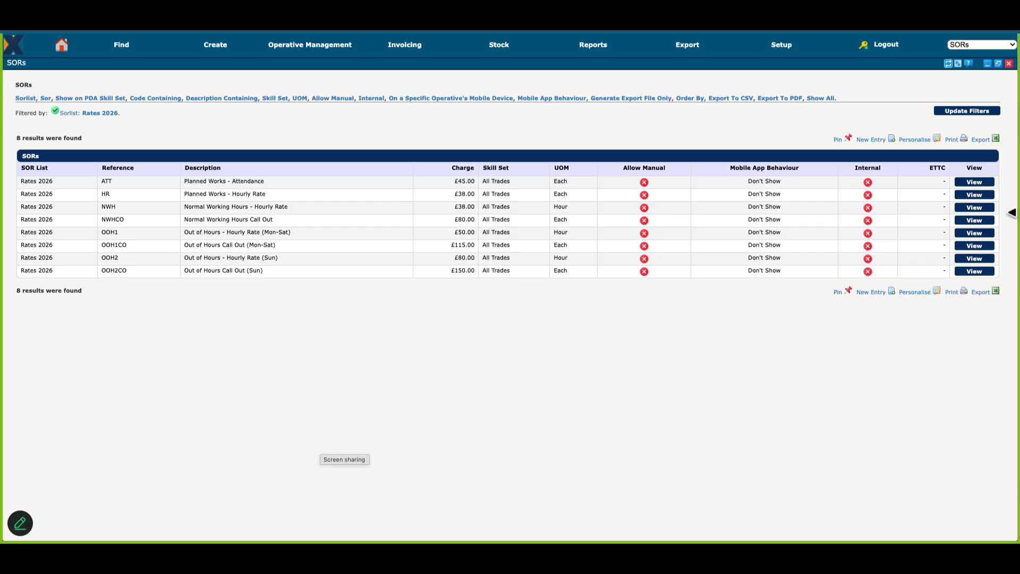
# Step: Open the Normal Working Hours Call Out SOR from Rates 2026 to check its price lists
pyautogui.click(972, 221)
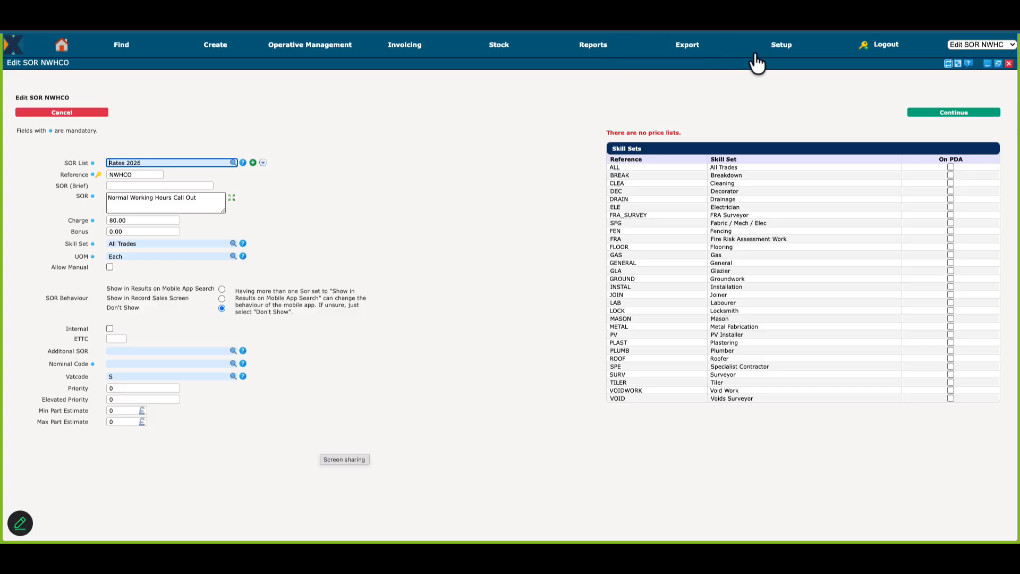
# Step: Start a new pricelist with reference BANDA and description "Customer Rates Band A"
pyautogui.click(781, 48)
pyautogui.click(803, 209)
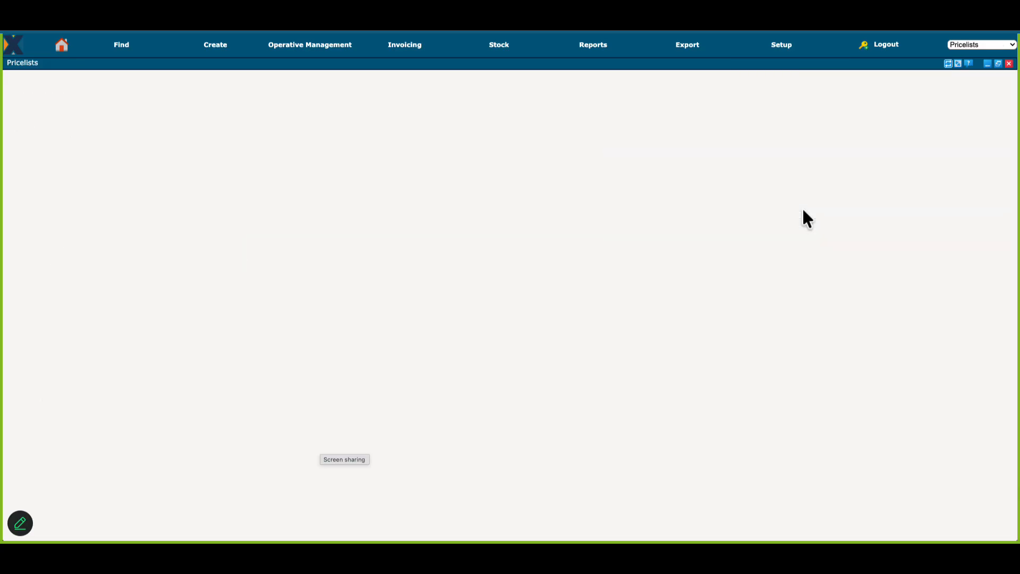
pyautogui.click(455, 115)
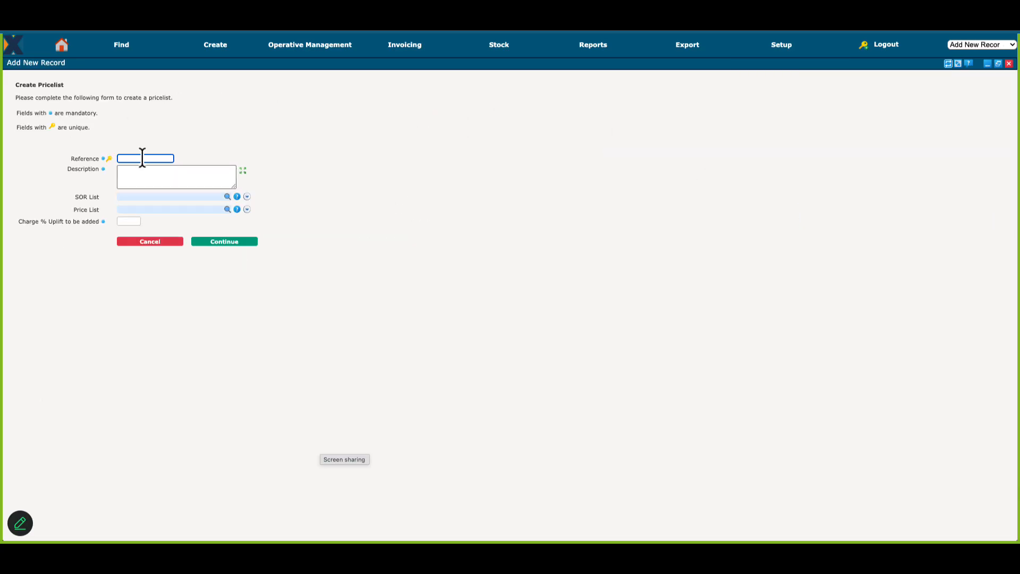
pyautogui.write('BANDA')
pyautogui.press('Tab')
pyautogui.write('Custom')
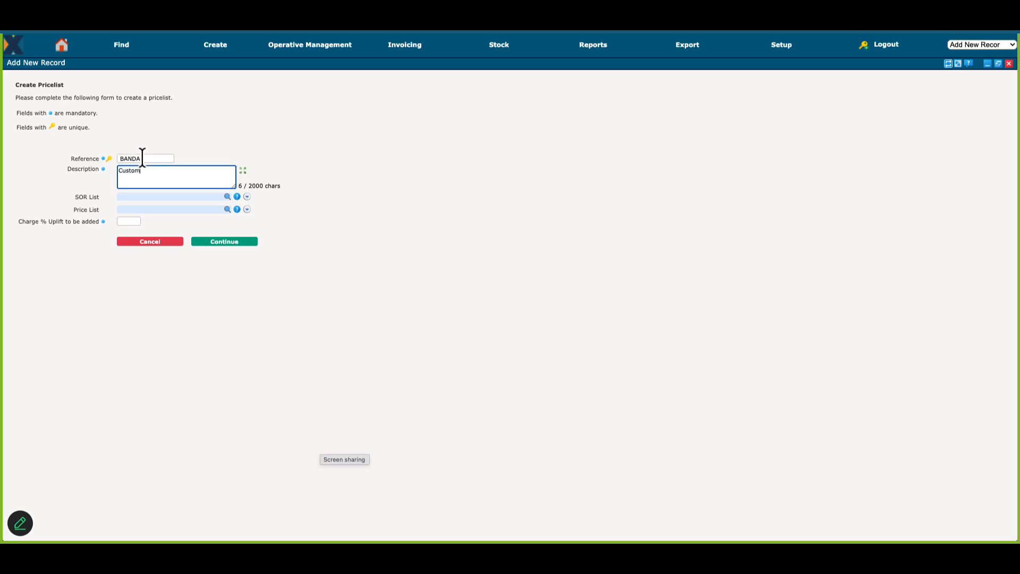
pyautogui.write('er Rates Band A')
# Step: Base the BANDA pricelist on the Rates 2026 SOR list with a 0% charge uplift and create it
pyautogui.press('Tab')
pyautogui.write('rates')
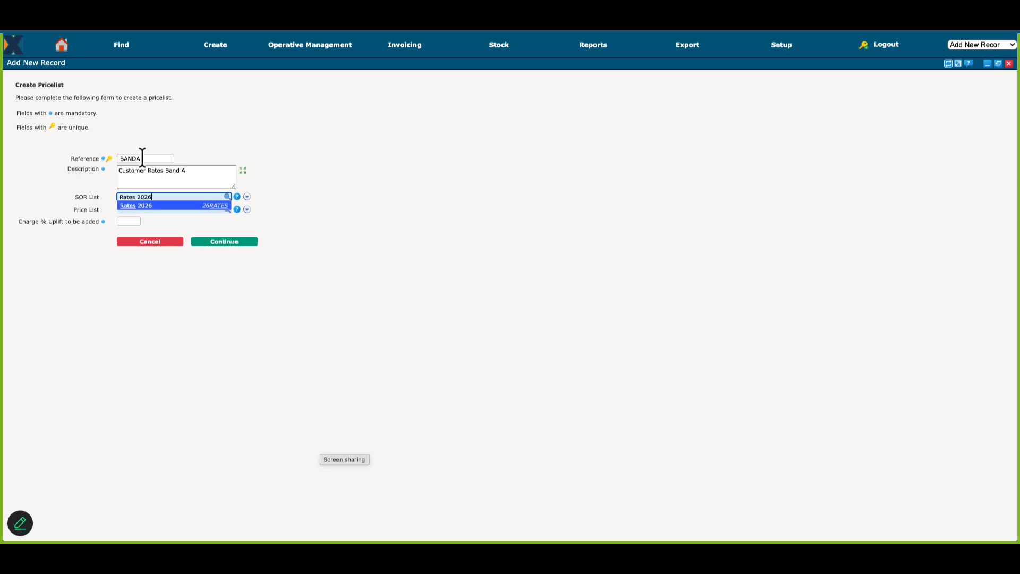
pyautogui.press('Return')
pyautogui.click(131, 221)
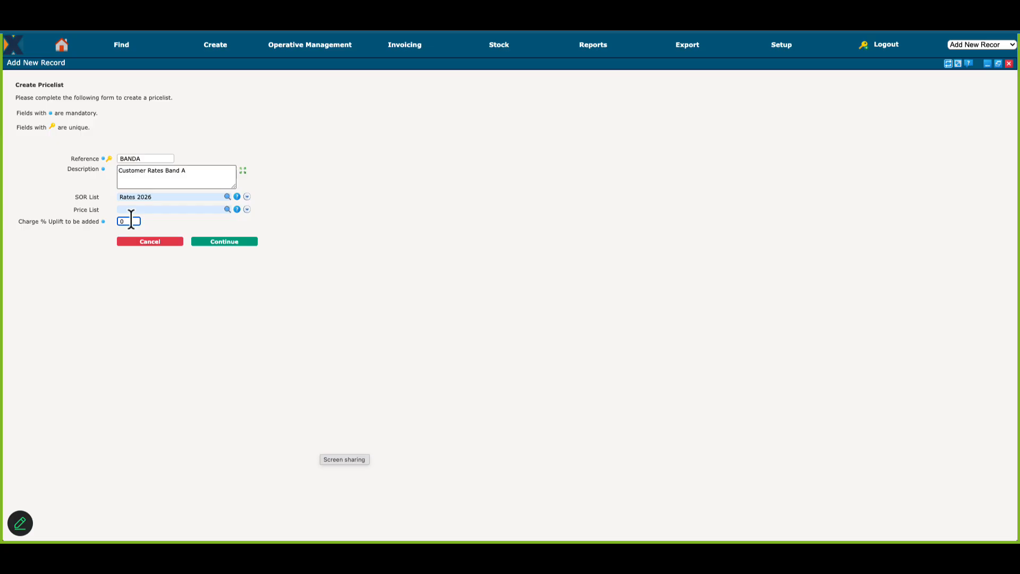
pyautogui.click(232, 241)
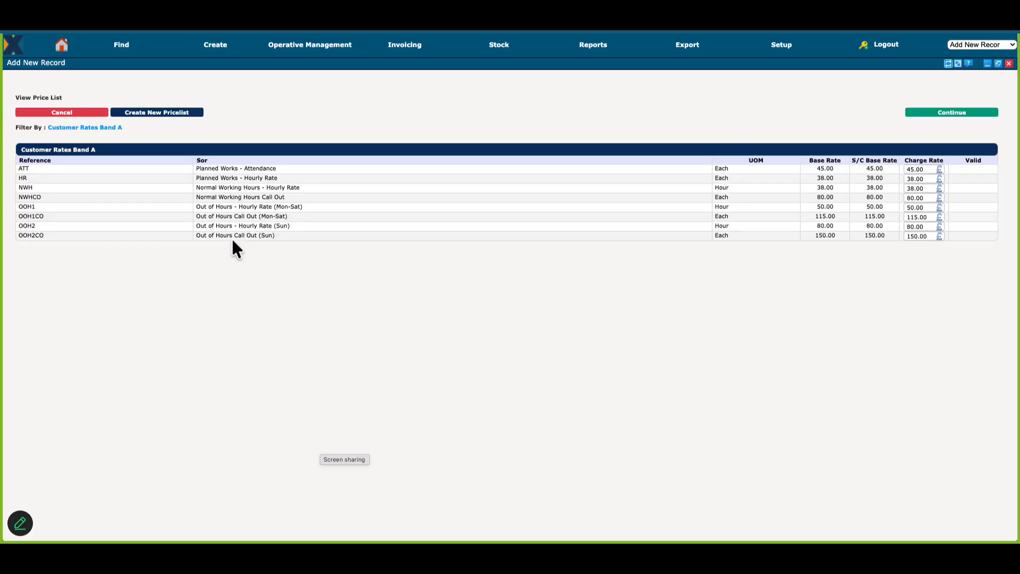
# Step: Set Band A charge rates to 90 for NWHCO, 60 for OOH1, 120 for OOH1CO, 90 for OOH2 and 170 for OOH2CO, and save
pyautogui.doubleClick(927, 198)
pyautogui.write('90')
pyautogui.press('Tab')
pyautogui.write('60')
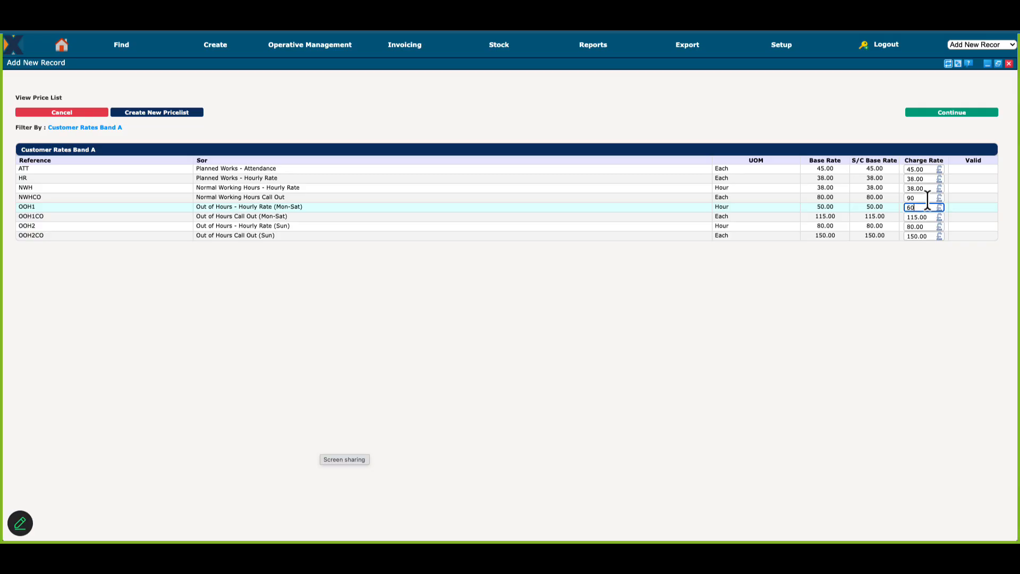
pyautogui.press('Tab')
pyautogui.write('120')
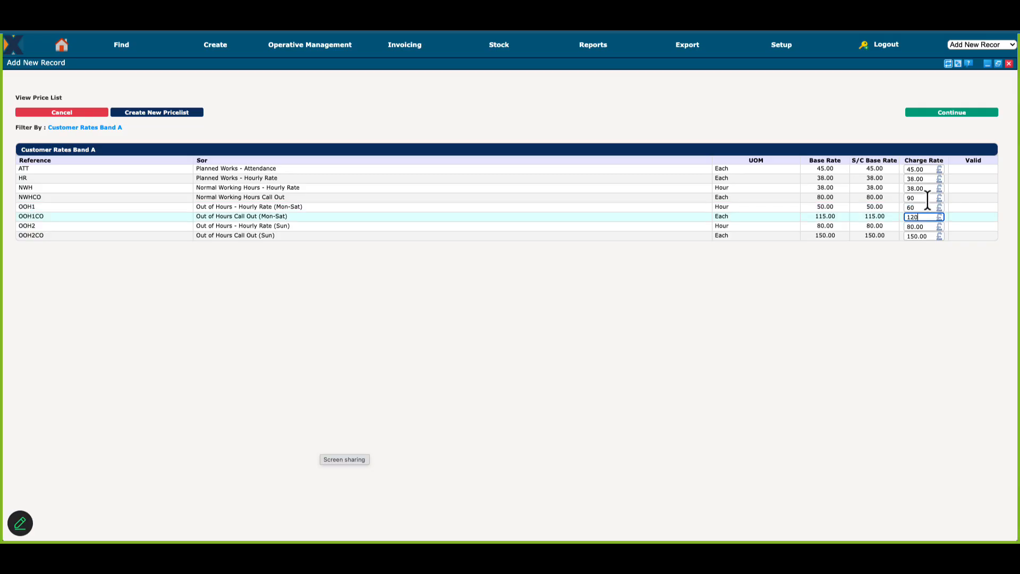
pyautogui.press('Tab')
pyautogui.write('90')
pyautogui.press('Tab')
pyautogui.write('170')
pyautogui.press('Tab')
pyautogui.click(944, 113)
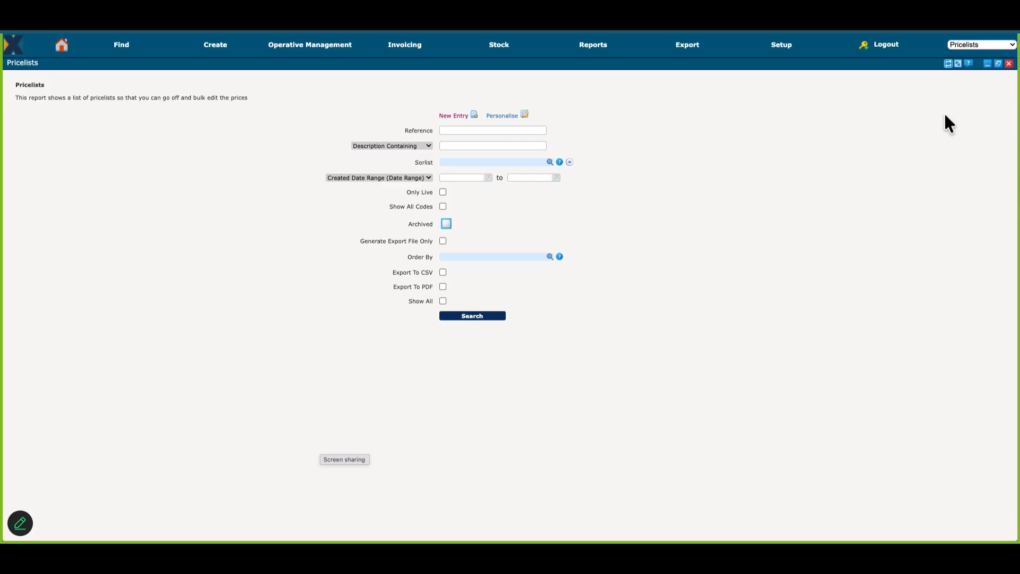
# Step: Start another new pricelist with reference BANDB and description "Band B Rates"
pyautogui.click(455, 115)
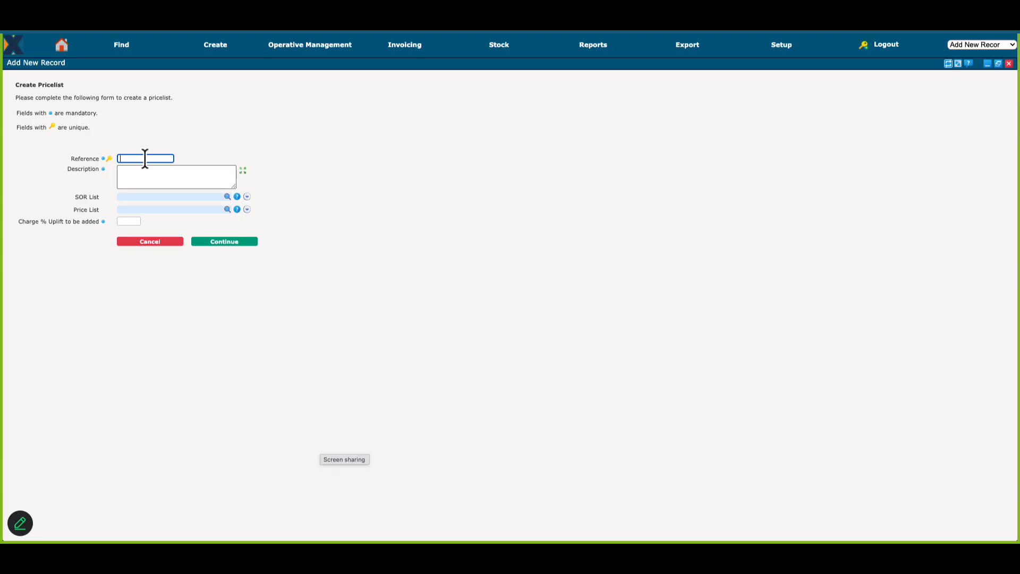
pyautogui.write('BANDB')
pyautogui.press('Tab')
pyautogui.write('Band B Rates')
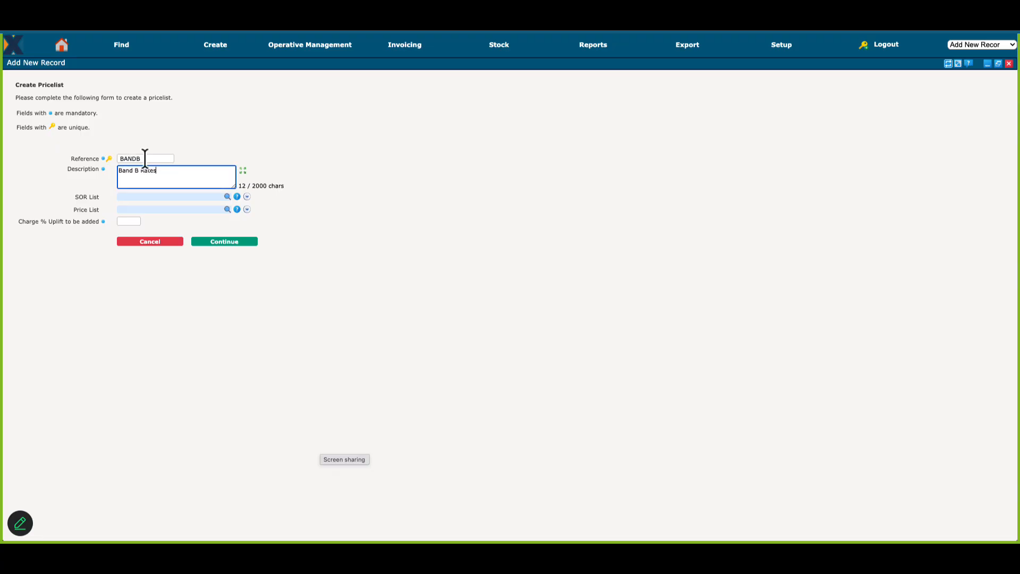
pyautogui.press('Tab')
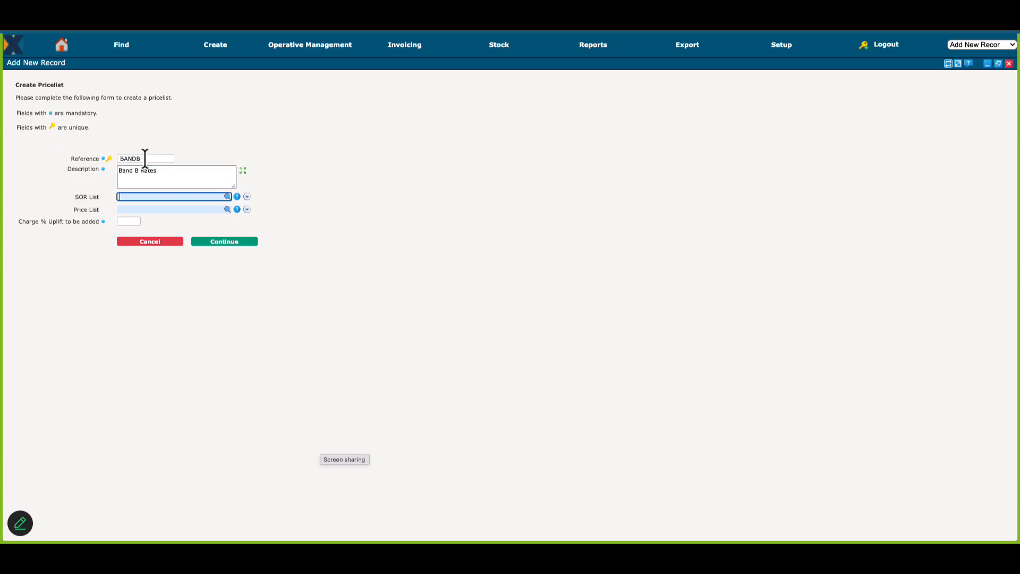
# Step: Base the BANDB pricelist on the Rates 2026 SOR list with a 0% charge uplift and create it
pyautogui.write('rates')
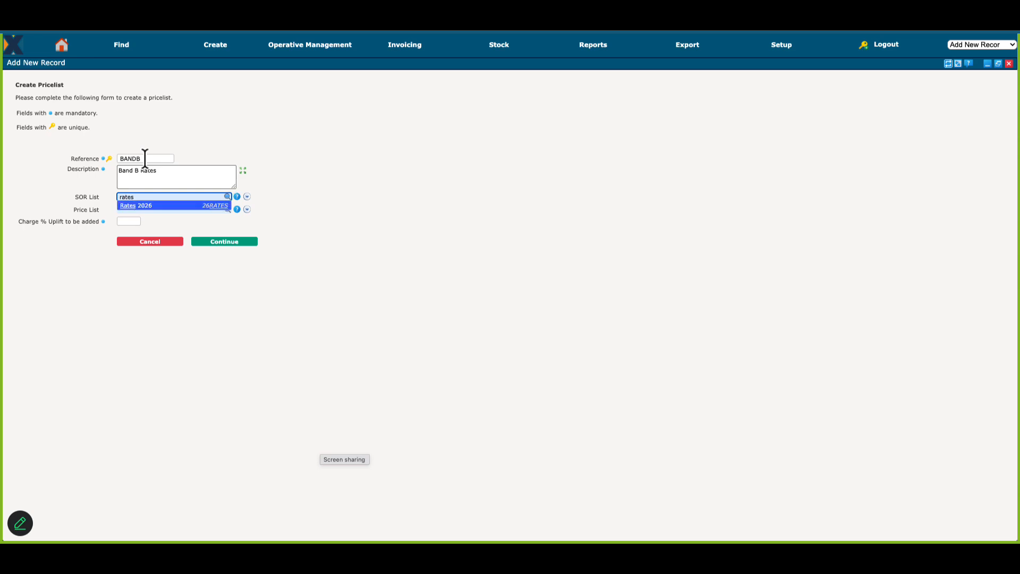
pyautogui.press('Return')
pyautogui.press('Tab')
pyautogui.press('Tab')
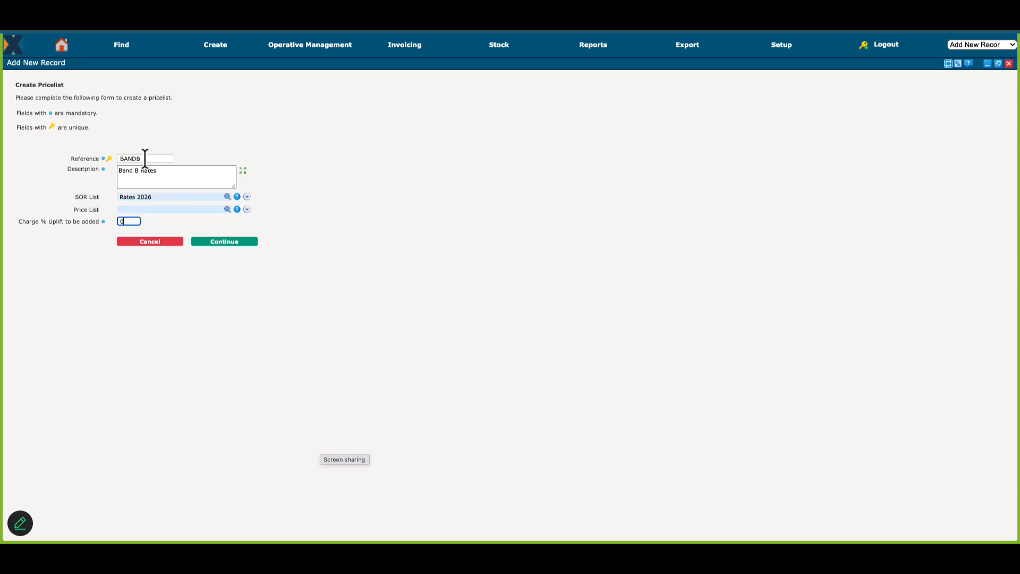
pyautogui.press('Tab')
pyautogui.press('Tab')
pyautogui.press('Return')
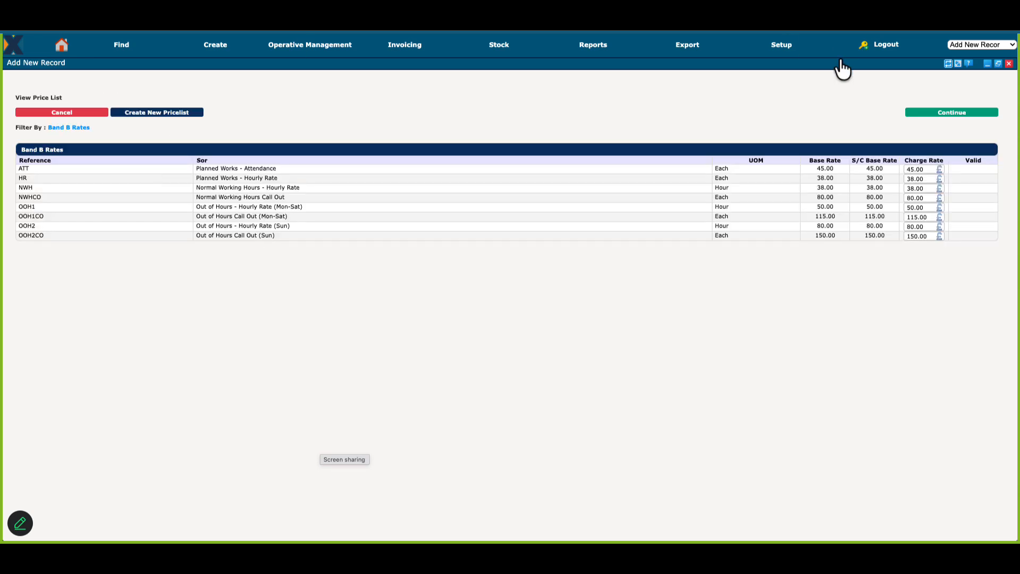
# Step: Set Band B charge rates to 55 for ATT, 40 for HR, 40 for NWH and 90 for NWHCO, and save
pyautogui.click(928, 169)
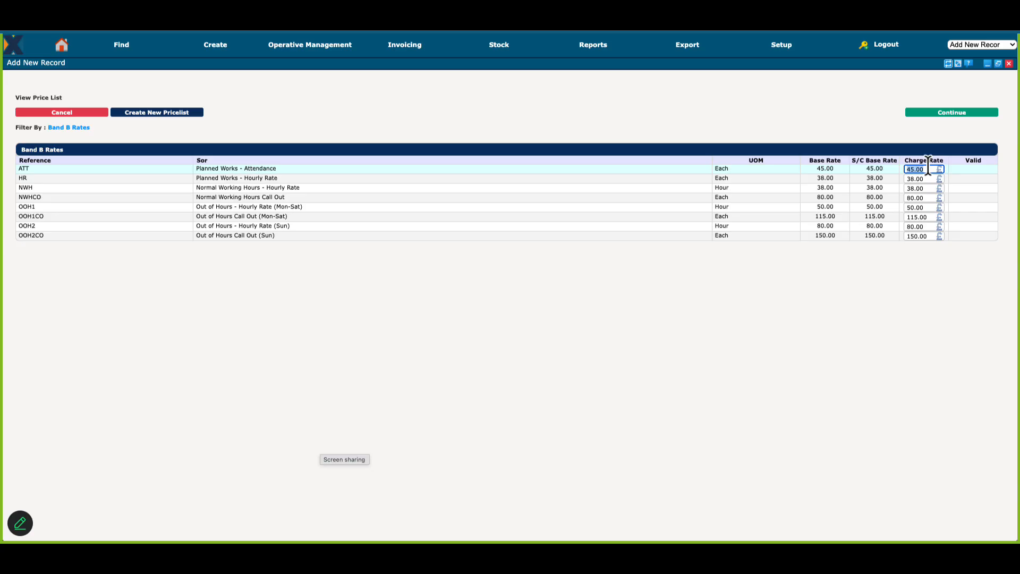
pyautogui.write('55')
pyautogui.press('Tab')
pyautogui.write('40')
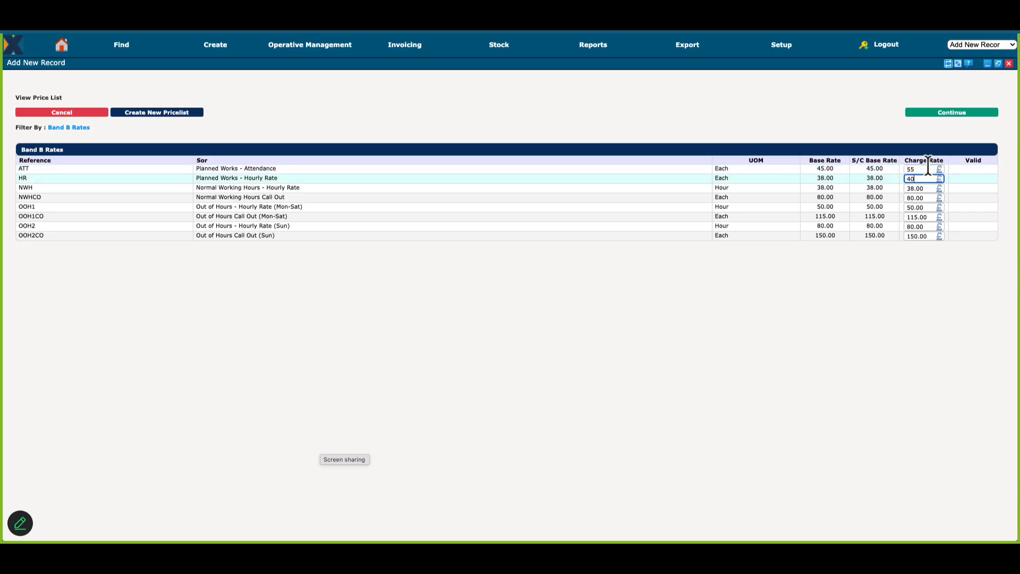
pyautogui.press('Tab')
pyautogui.write('40')
pyautogui.press('Tab')
pyautogui.write('90')
pyautogui.press('Tab')
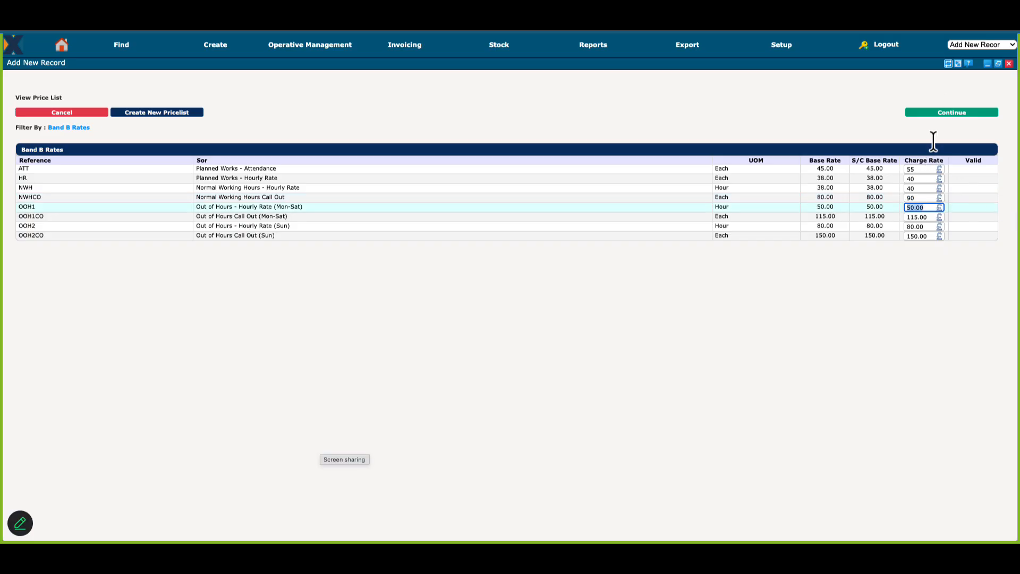
pyautogui.click(950, 113)
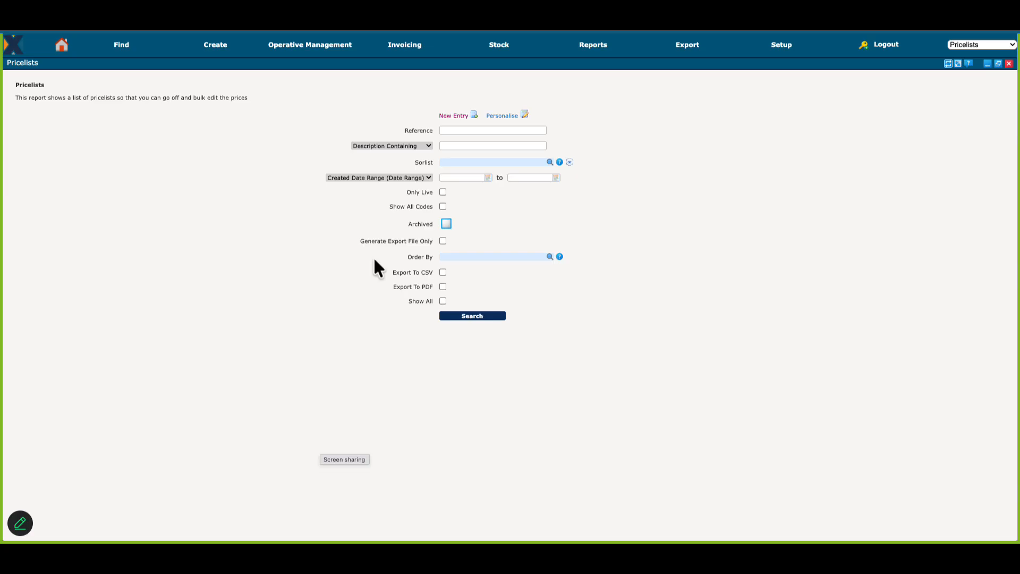
# Step: Return to the Rates 2026 SORs, refresh them and open Normal Working Hours - Hourly Rate to check its pricelist prices
pyautogui.click(1009, 64)
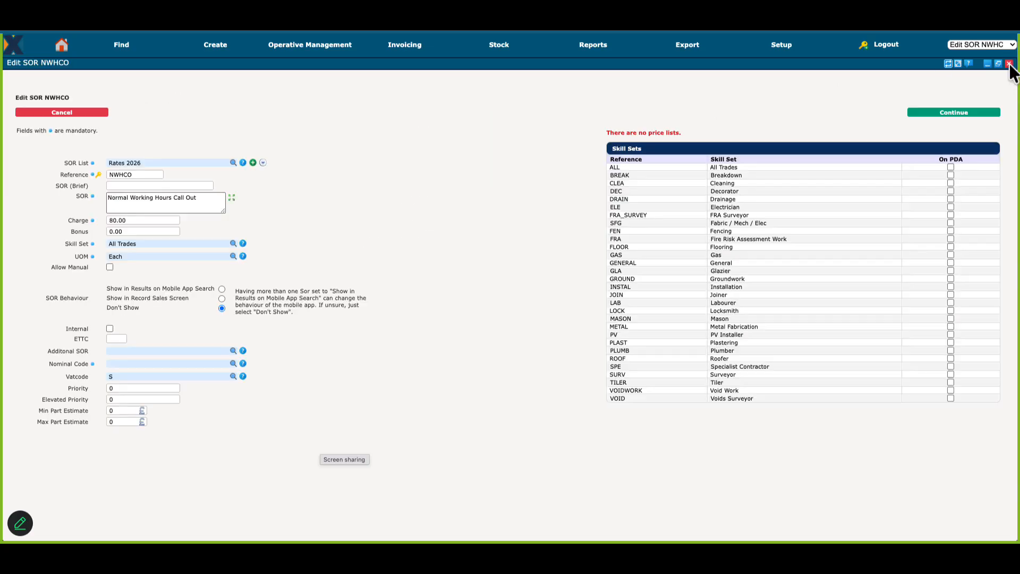
pyautogui.click(1009, 64)
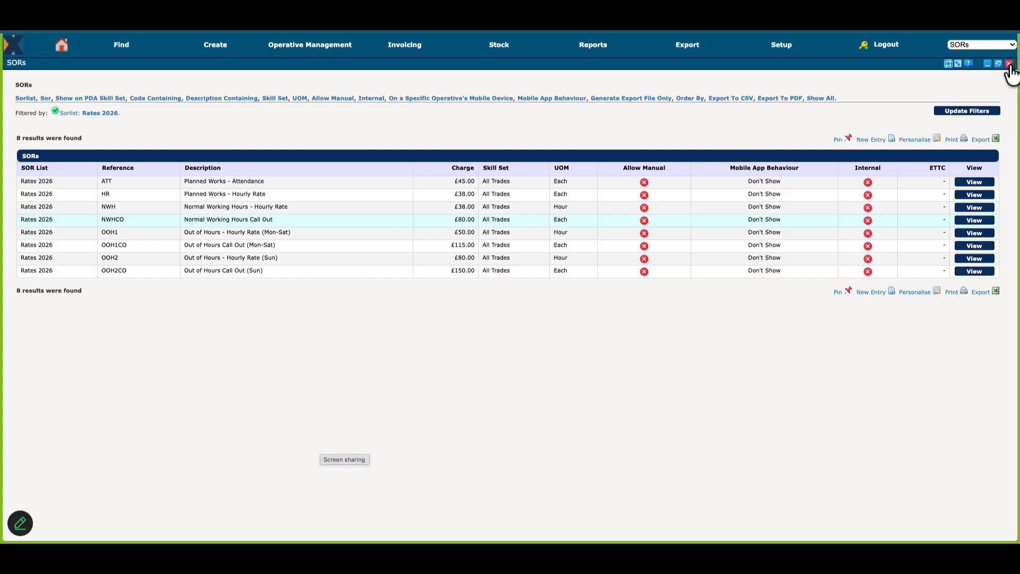
pyautogui.click(963, 112)
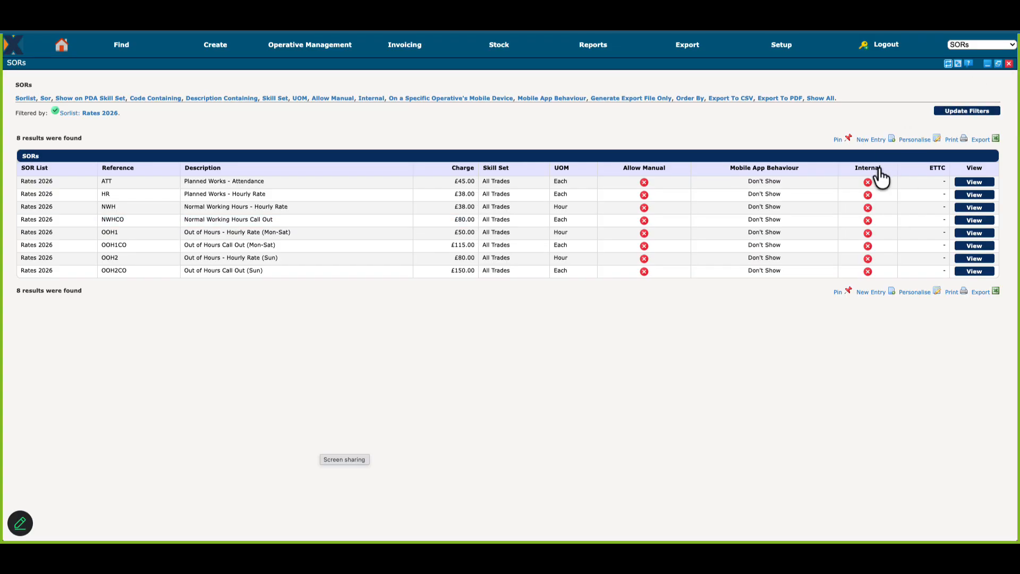
pyautogui.click(978, 208)
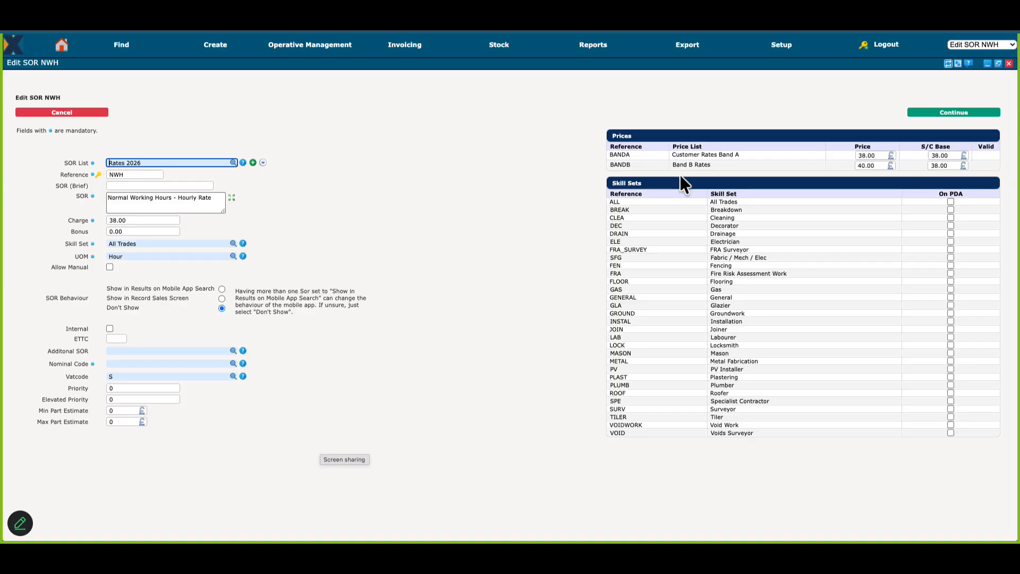
# Step: Start a simple job for the customer Training Client and open the customer's setup record from it
pyautogui.click(216, 46)
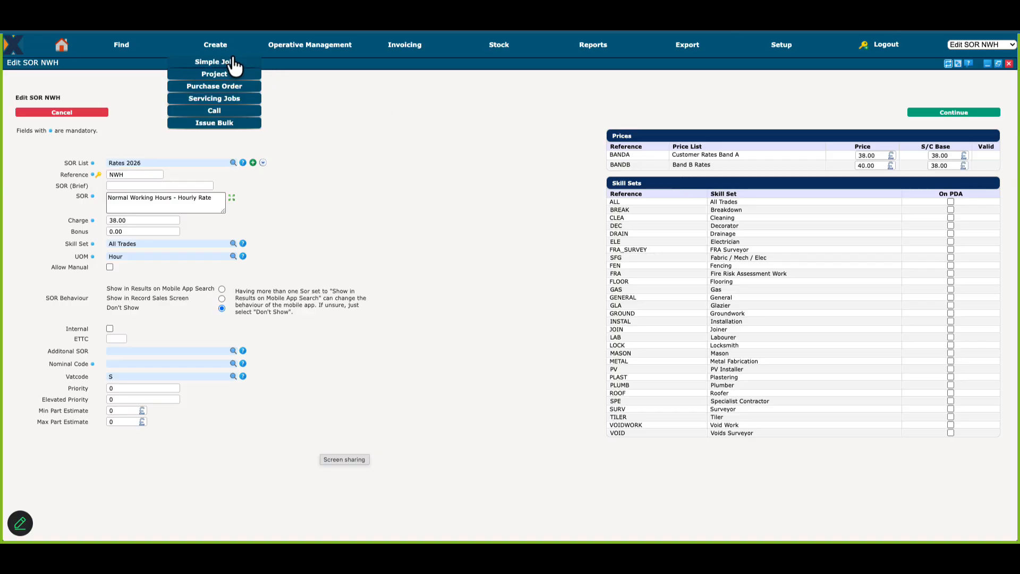
pyautogui.click(231, 65)
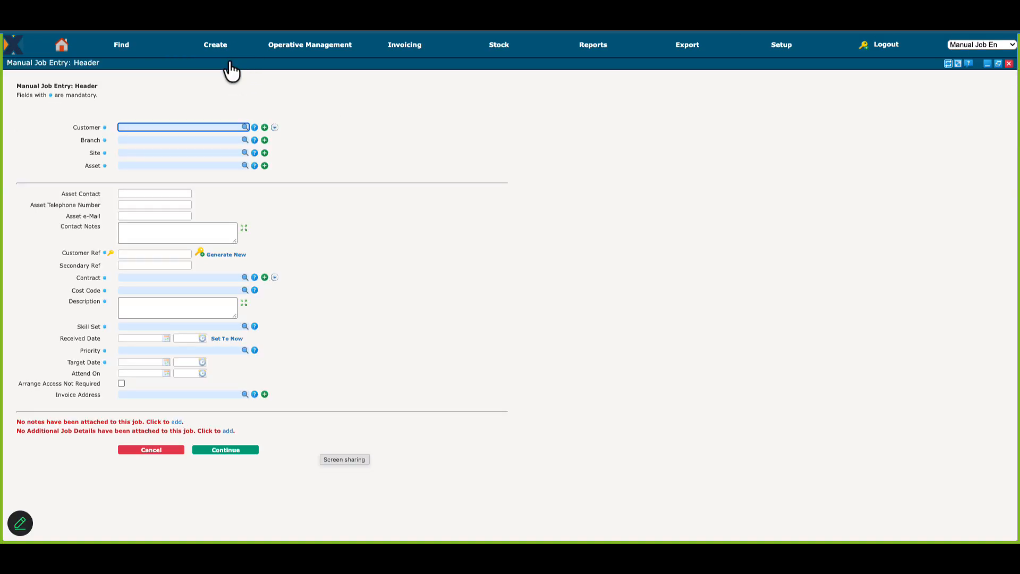
pyautogui.write('tra')
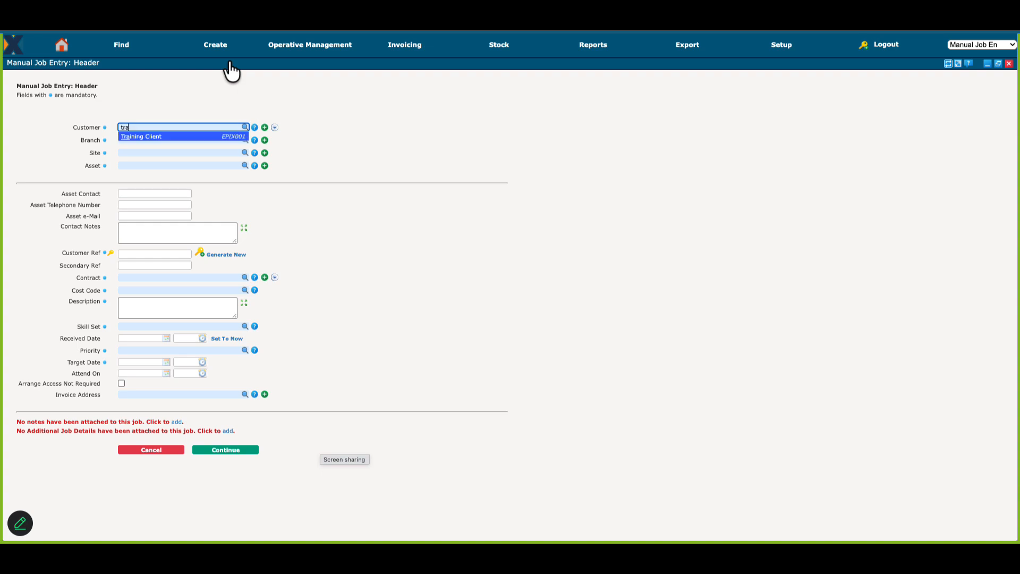
pyautogui.press('Return')
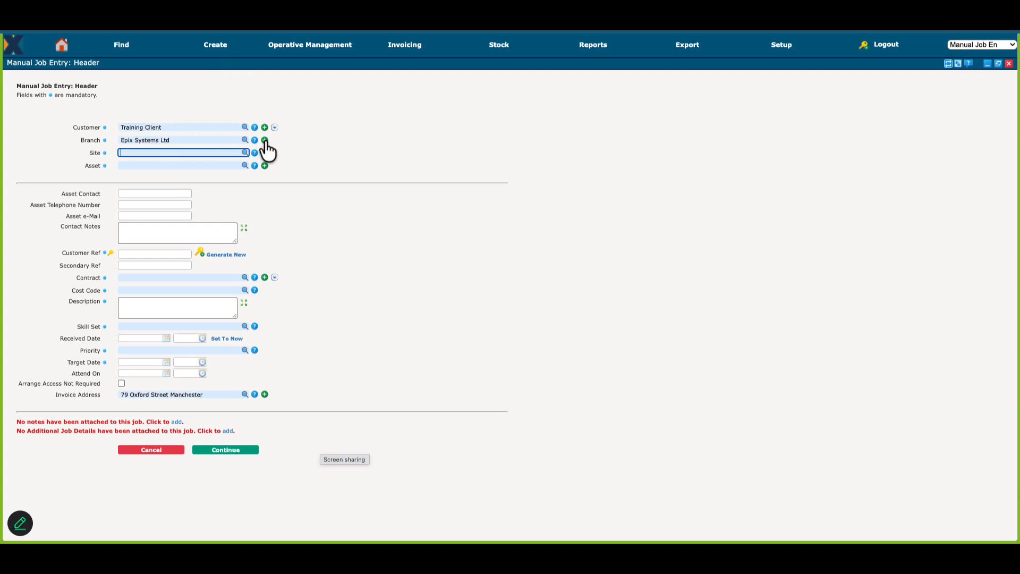
pyautogui.click(264, 141)
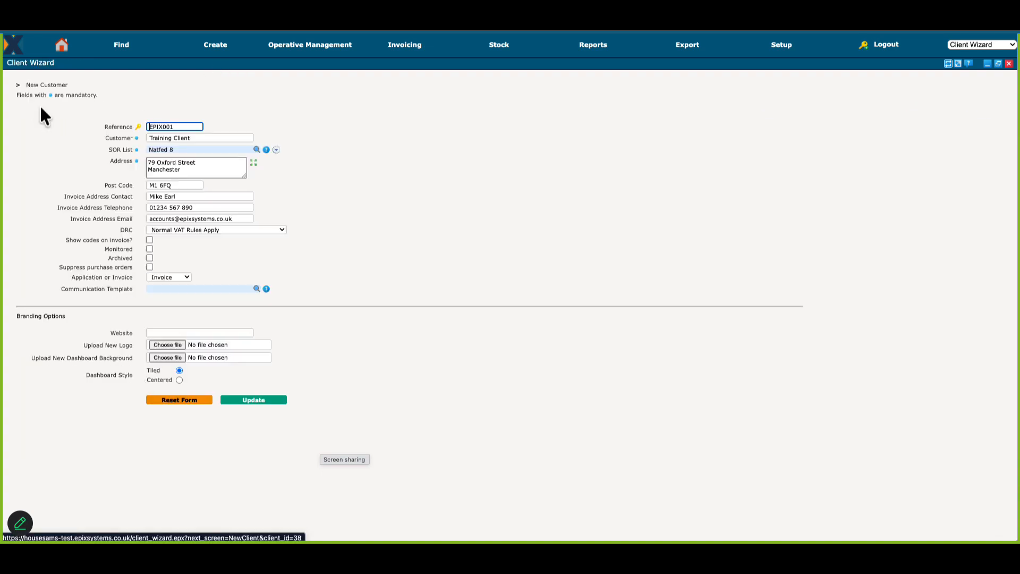
# Step: Change Training Client's SOR list to Rates 2026 and update the customer record
pyautogui.click(191, 151)
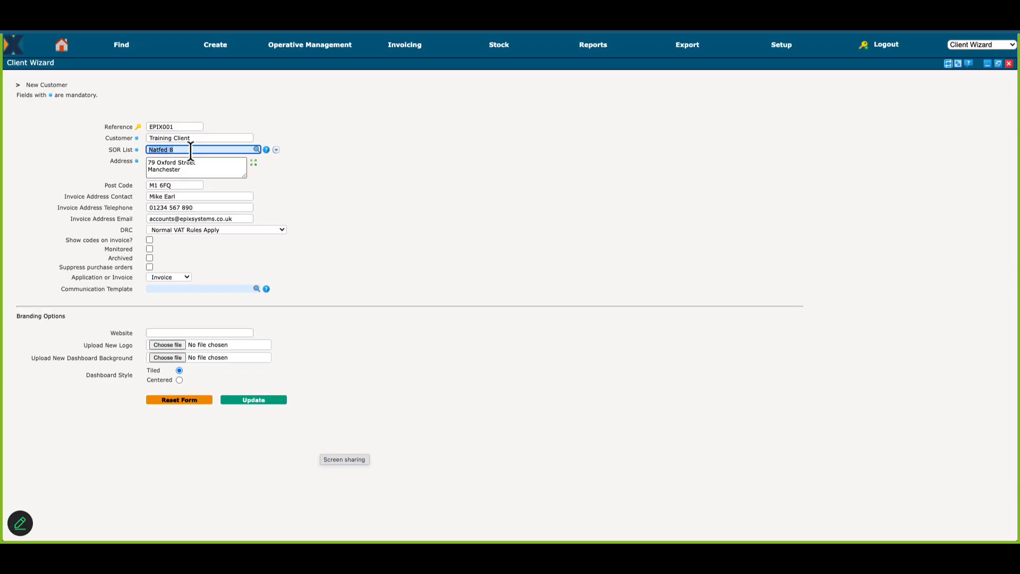
pyautogui.write('rates')
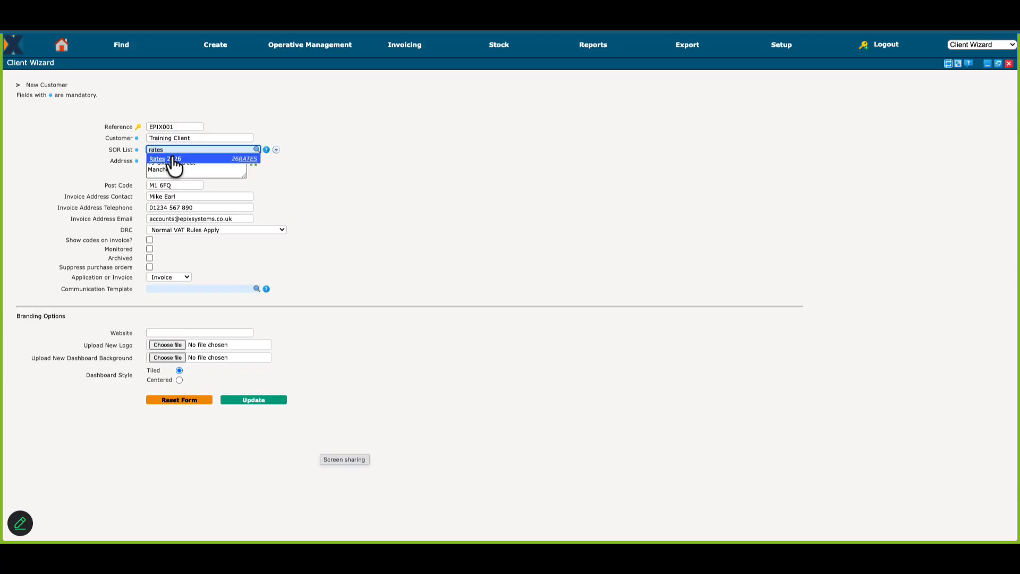
pyautogui.click(174, 160)
pyautogui.click(253, 400)
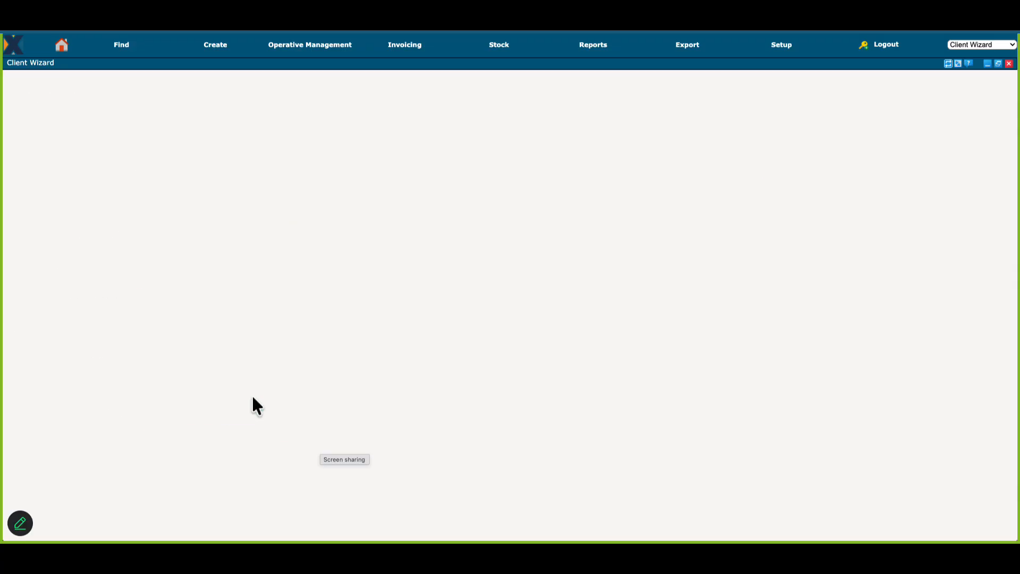
# Step: Assign the Customer Rates Band A pricelist to Training Client's Fire Safety and Remedials contract and update the contract
pyautogui.click(936, 137)
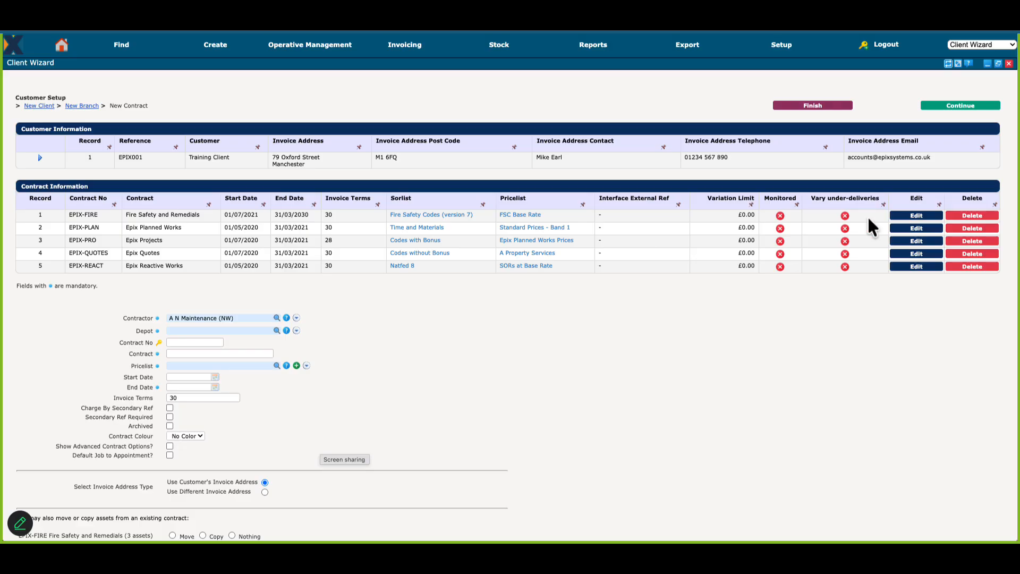
pyautogui.click(917, 216)
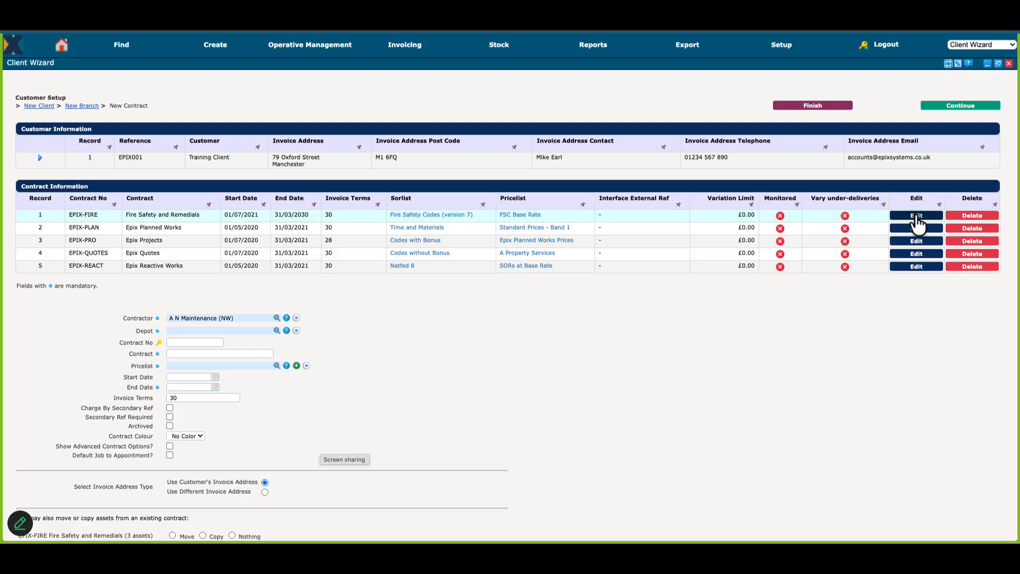
pyautogui.click(280, 366)
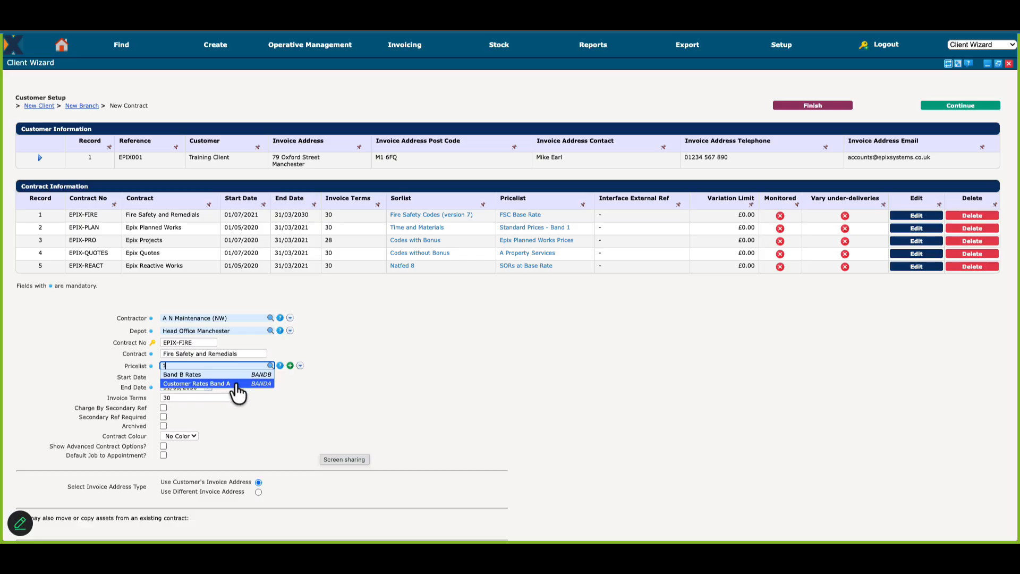
pyautogui.click(234, 381)
pyautogui.scroll(-3, 234, 381)
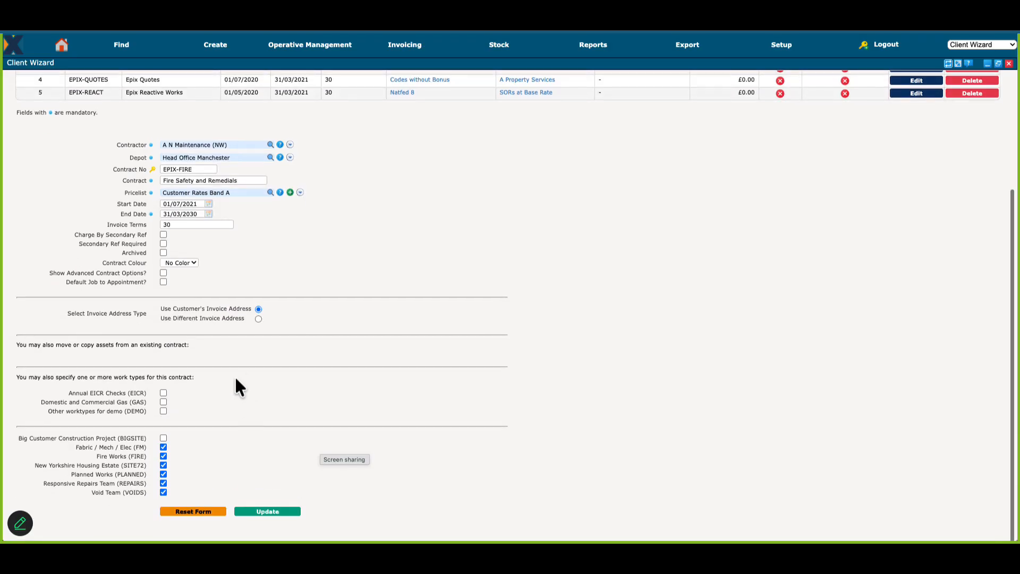
pyautogui.click(274, 528)
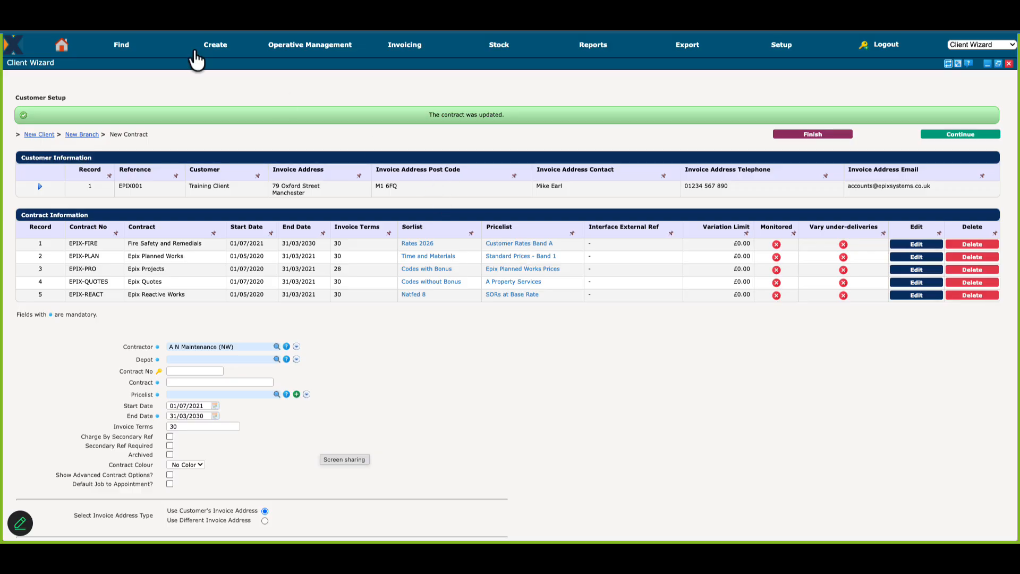
# Step: Start a new manual job for the customer Training Client and select its Manchester site as the asset
pyautogui.click(230, 64)
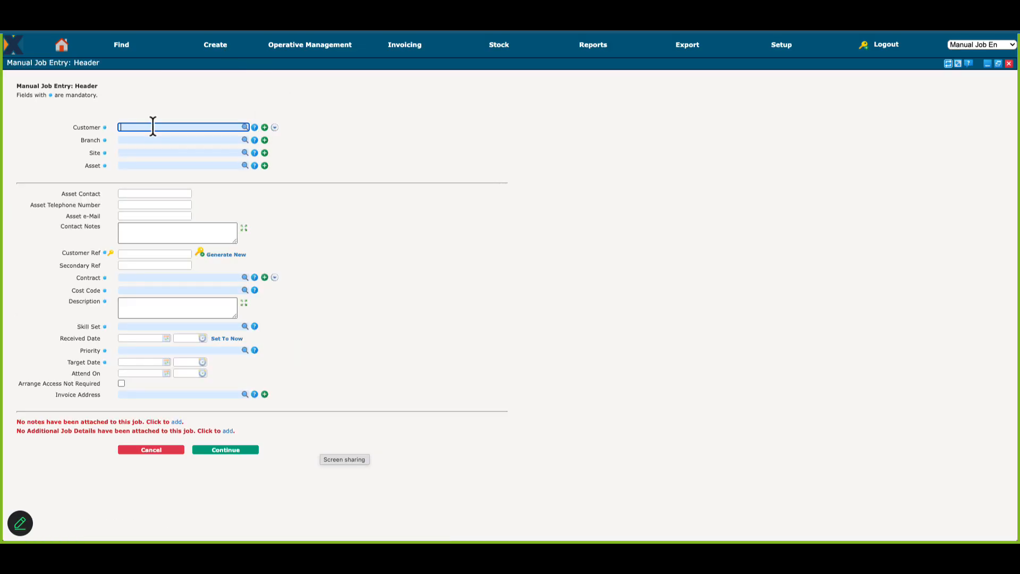
pyautogui.write('training')
pyautogui.press('Tab')
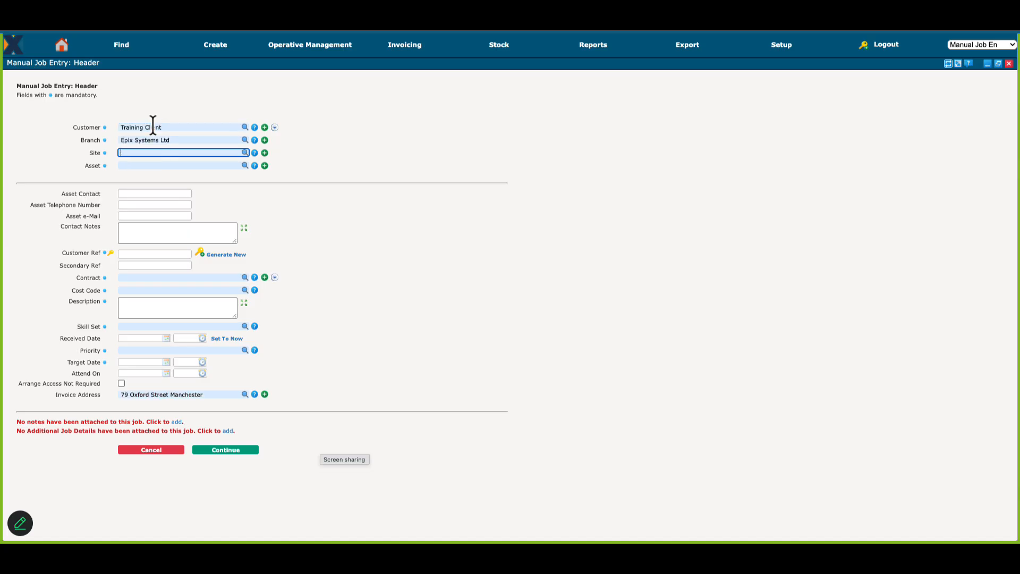
pyautogui.click(152, 165)
pyautogui.write('?')
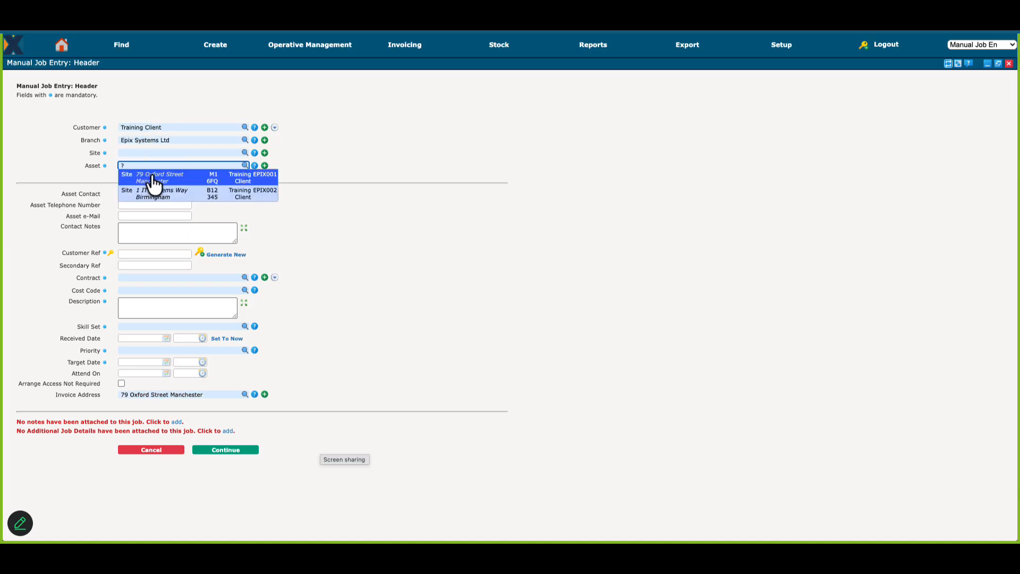
pyautogui.click(143, 186)
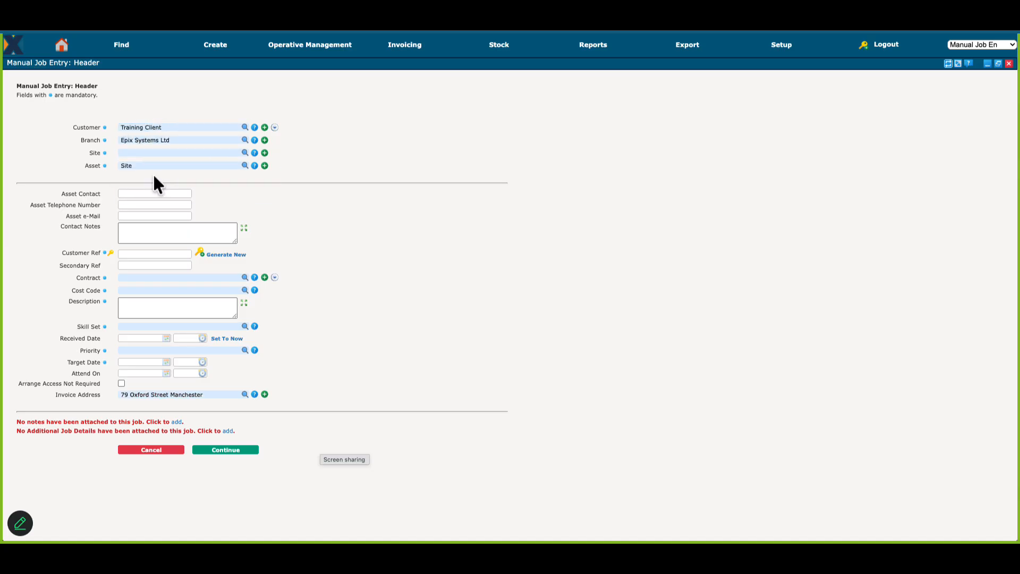
# Step: Set the contract to Fire Safety and Remedials, cost code to Fabric / Mech / Elec and description to Test Job, and generate a customer reference
pyautogui.click(250, 278)
pyautogui.write('?')
pyautogui.click(171, 305)
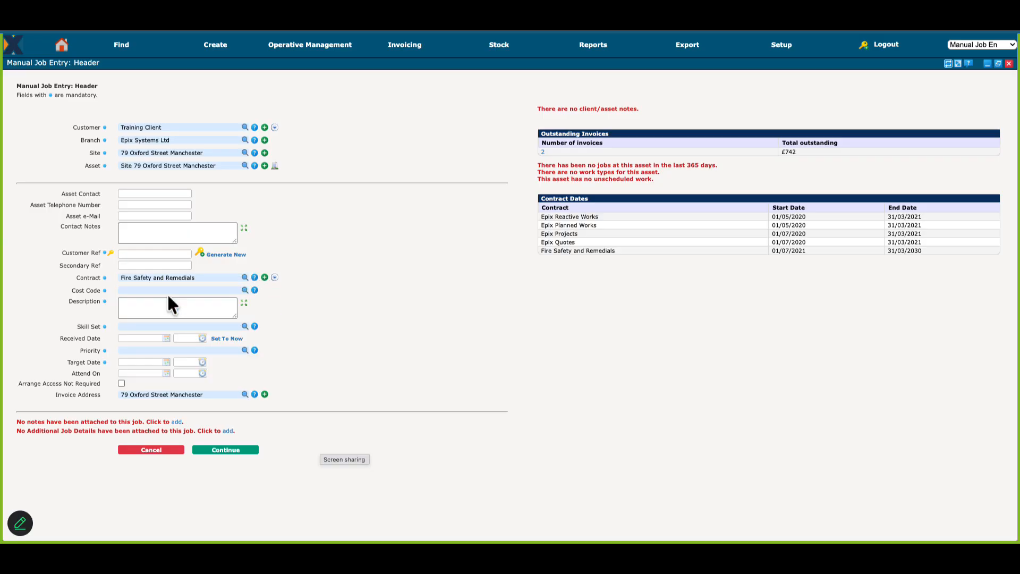
pyautogui.click(175, 291)
pyautogui.write('?')
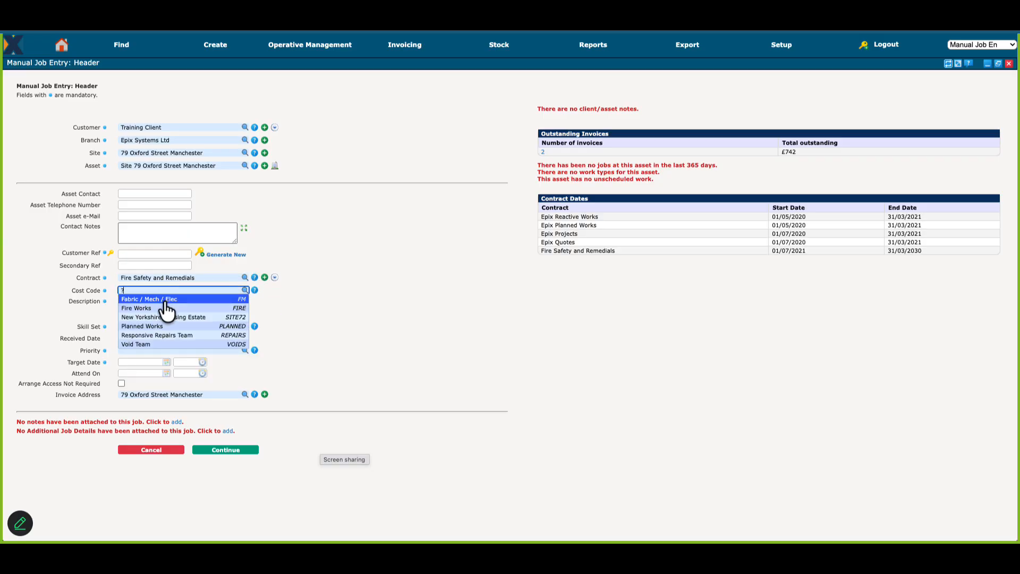
pyautogui.click(169, 311)
pyautogui.write('Test ')
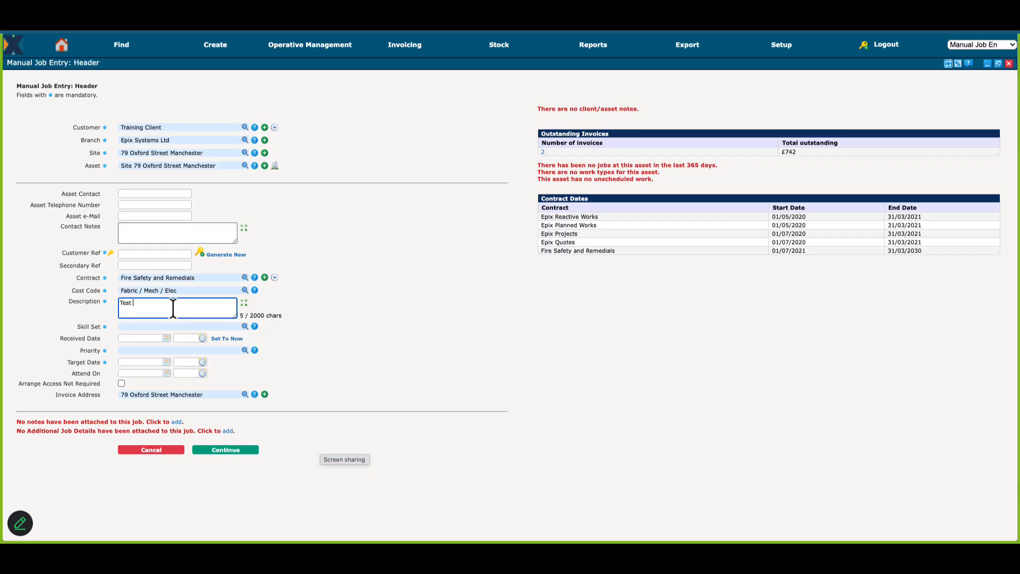
pyautogui.write('Job')
pyautogui.click(223, 255)
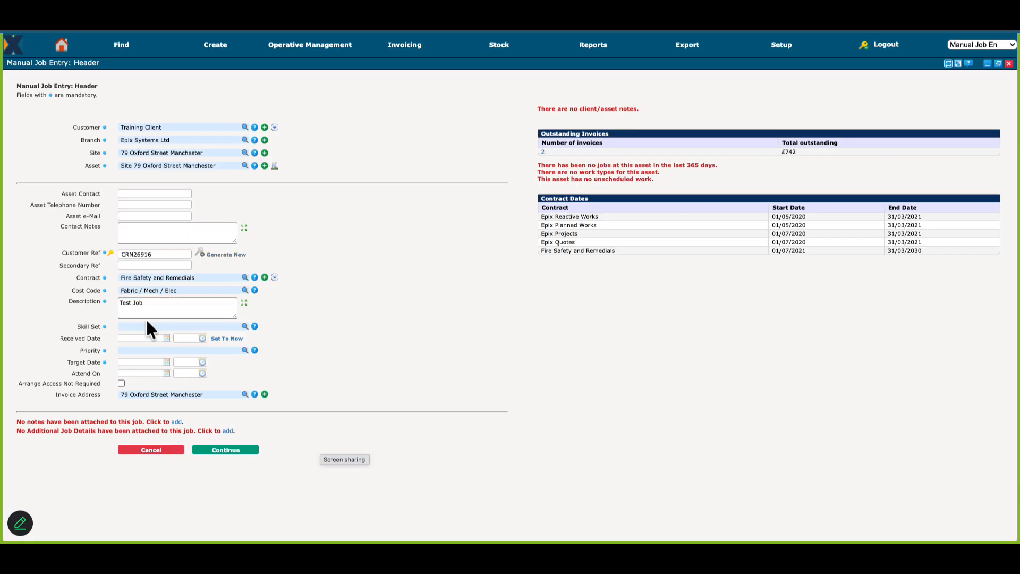
# Step: Set the job's skill set to All Trades and priority to 10 Working Days, and continue to the job lines
pyautogui.click(146, 326)
pyautogui.write('?')
pyautogui.click(142, 335)
pyautogui.click(149, 350)
pyautogui.write('?')
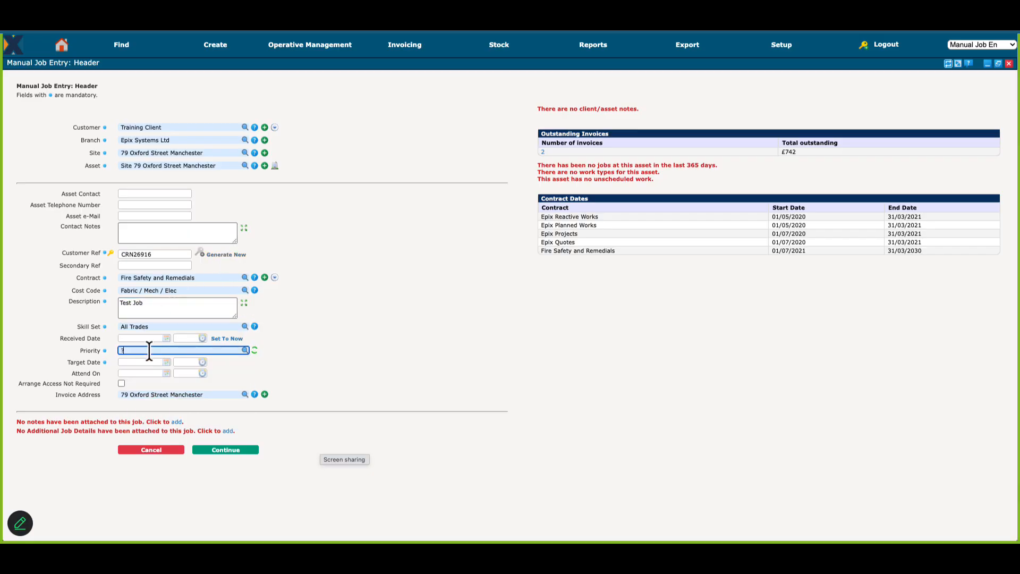
pyautogui.click(146, 358)
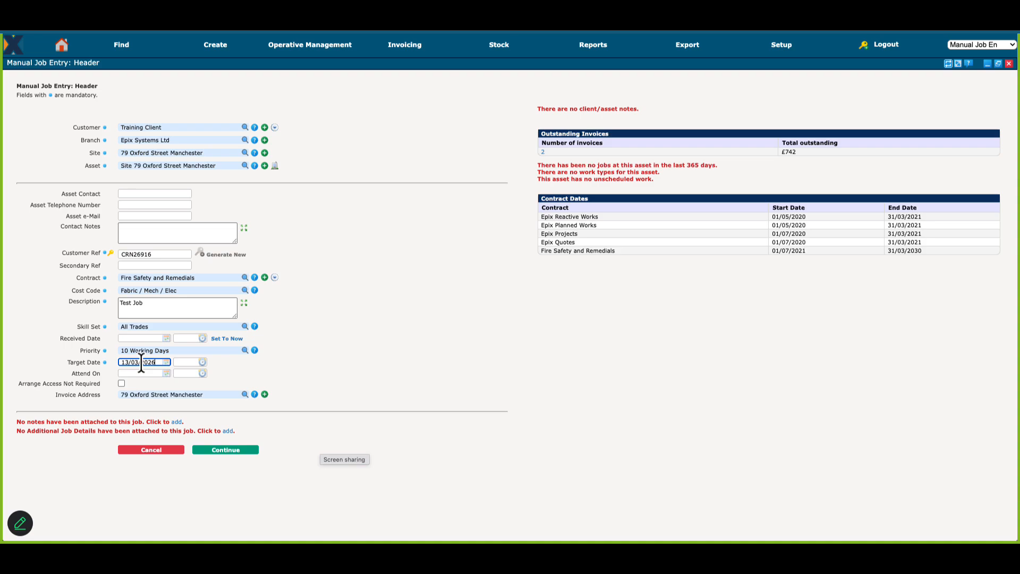
pyautogui.click(326, 376)
pyautogui.click(229, 450)
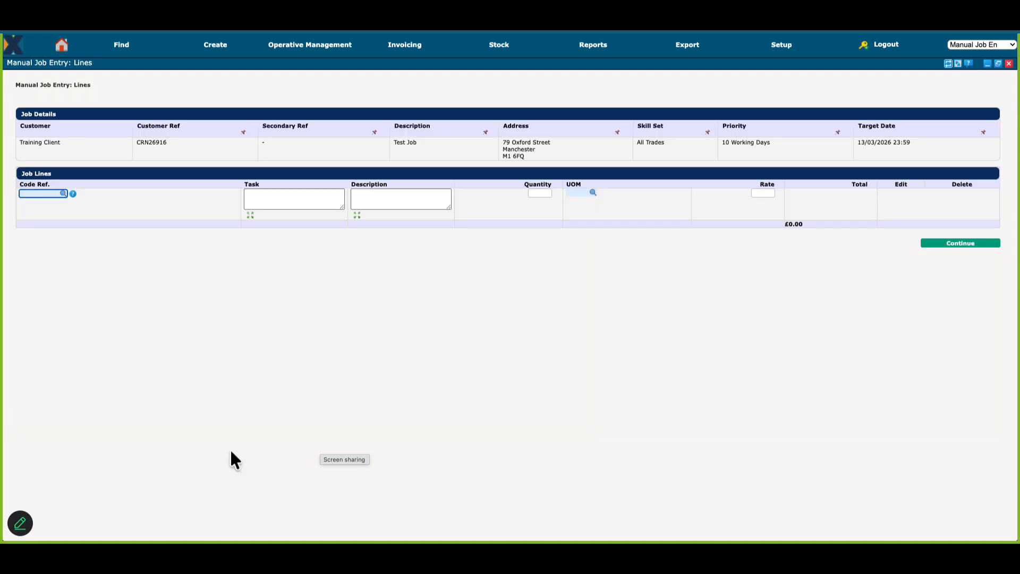
# Step: Add a job line for OOH2CO, Out of Hours Call Out (Sun), with quantity 1, complete the job entry and open its job sheet
pyautogui.click(73, 194)
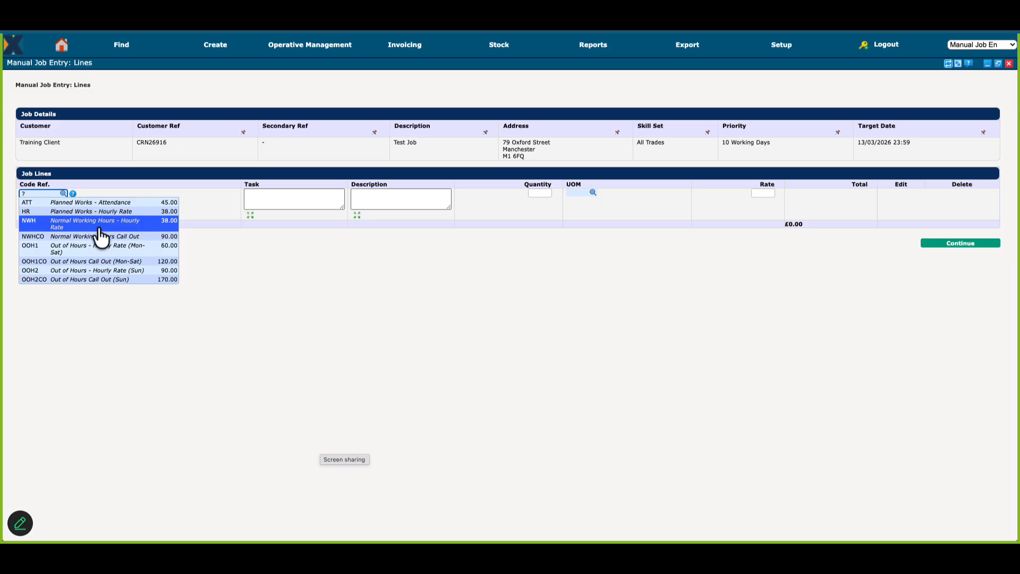
pyautogui.click(166, 281)
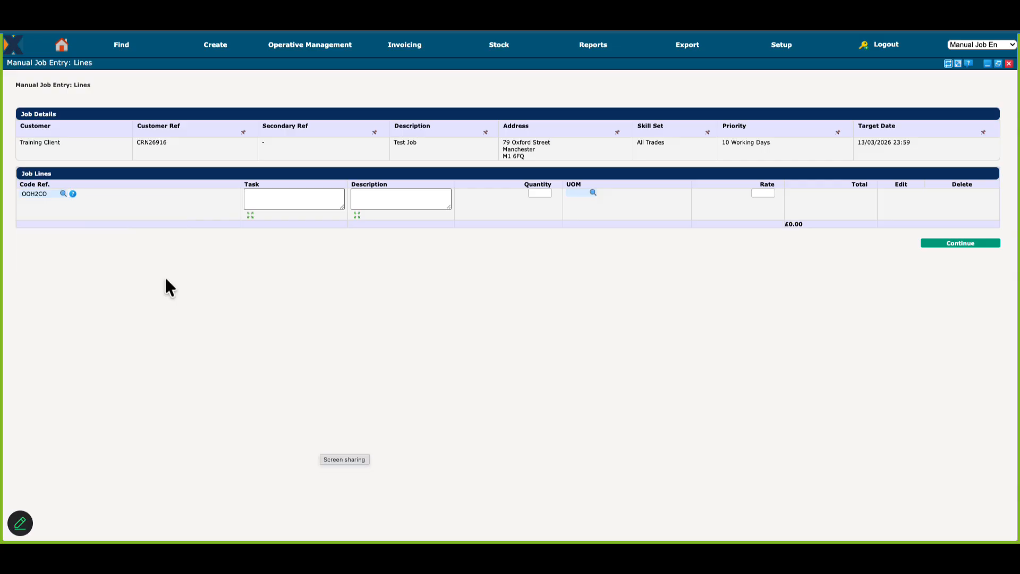
pyautogui.click(544, 192)
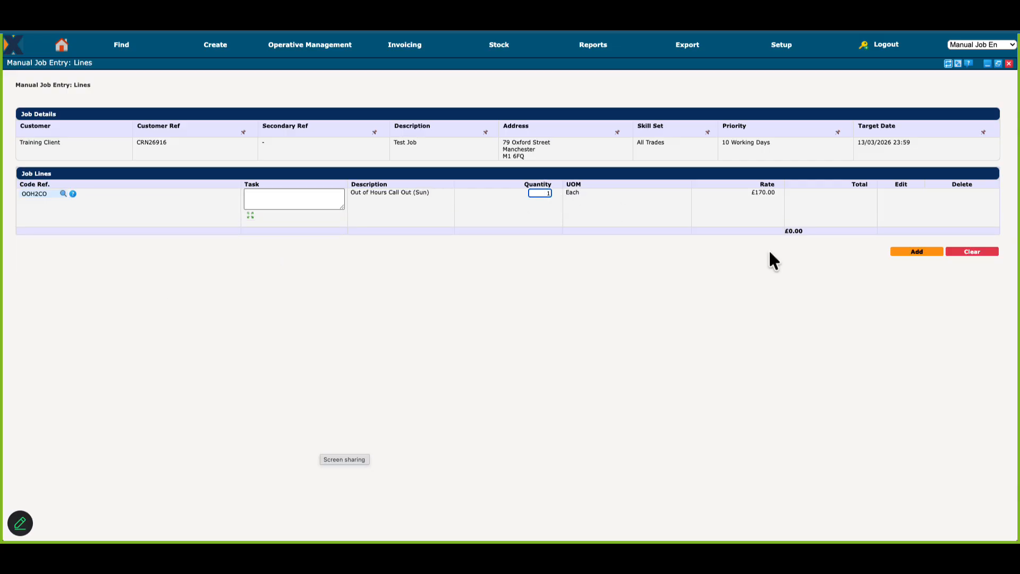
pyautogui.click(920, 252)
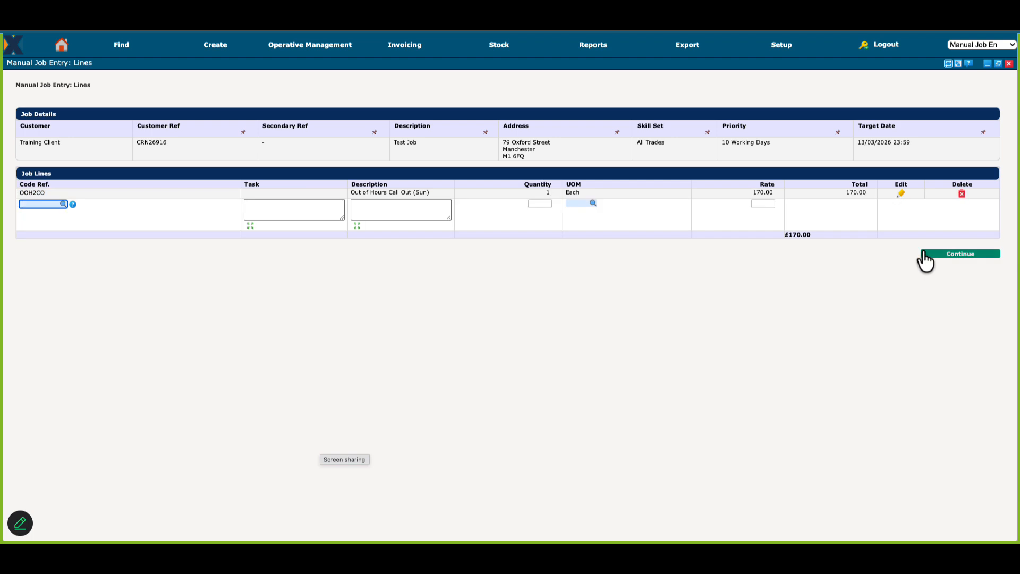
pyautogui.click(933, 254)
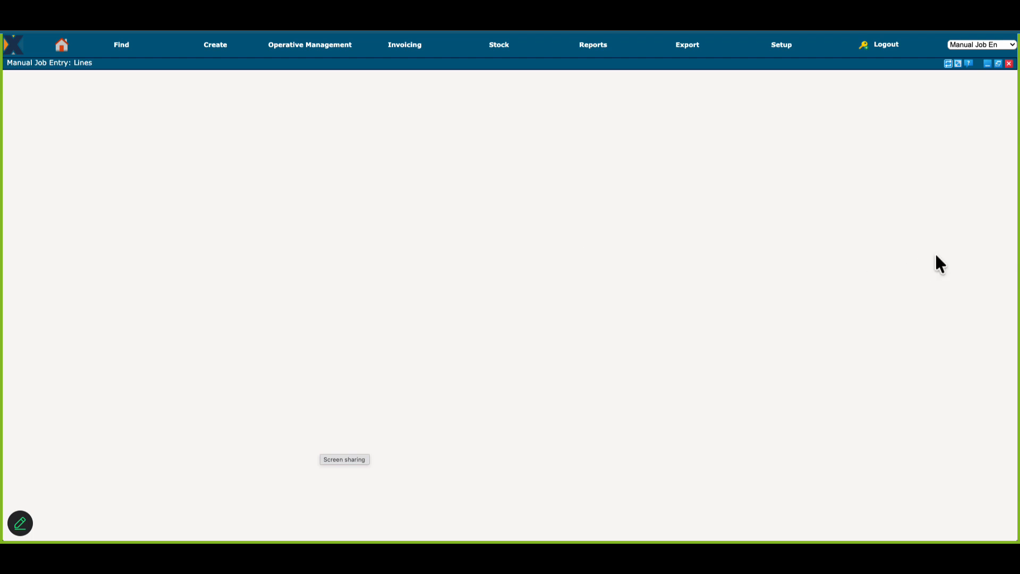
pyautogui.click(55, 88)
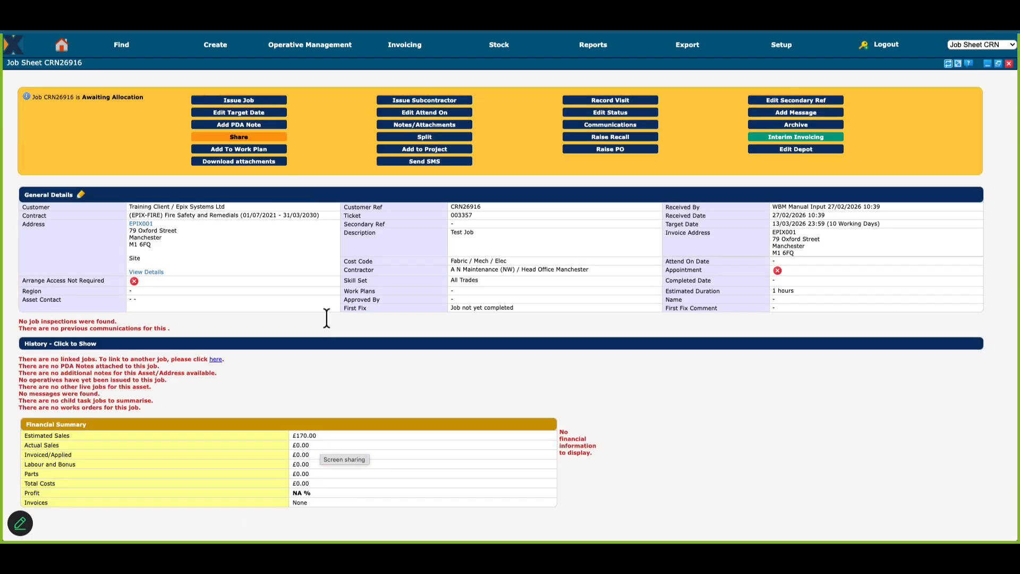
# Step: Open the job's sales lines for editing, select NWH as the reference for another line, and switch to the presentation
pyautogui.scroll(-10, 327, 314)
pyautogui.scroll(7, 326, 314)
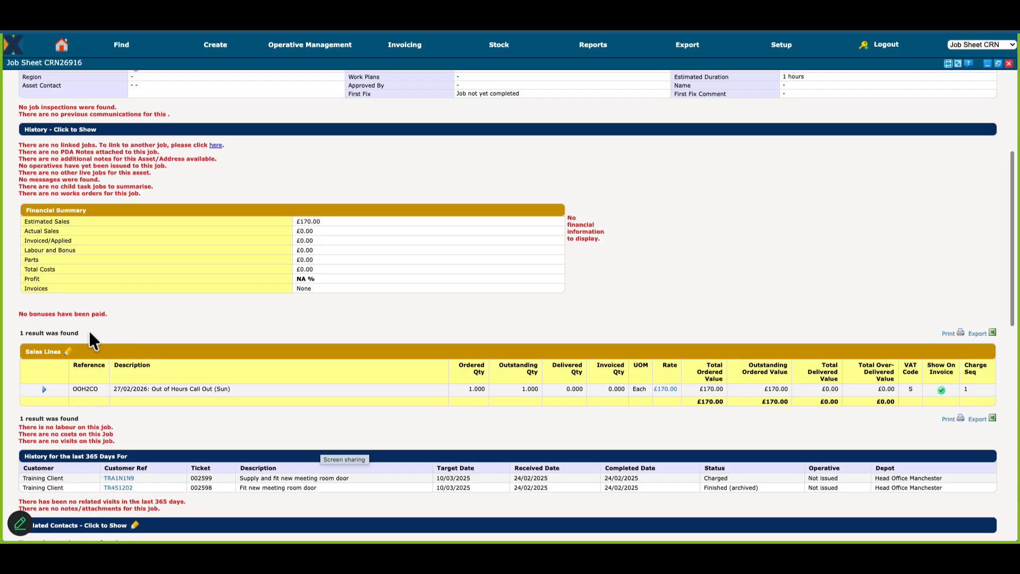
pyautogui.click(68, 352)
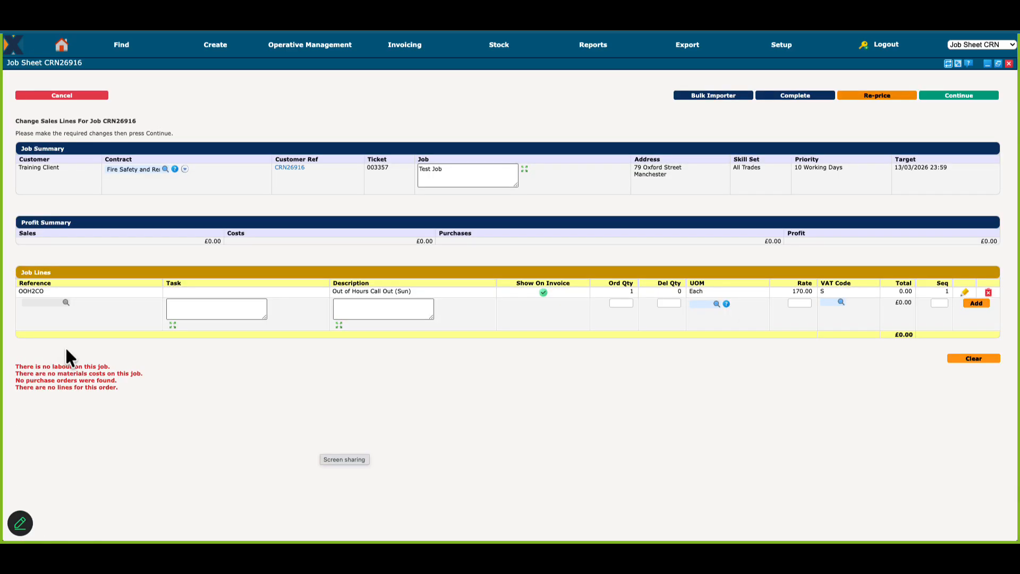
pyautogui.click(46, 302)
pyautogui.write('?')
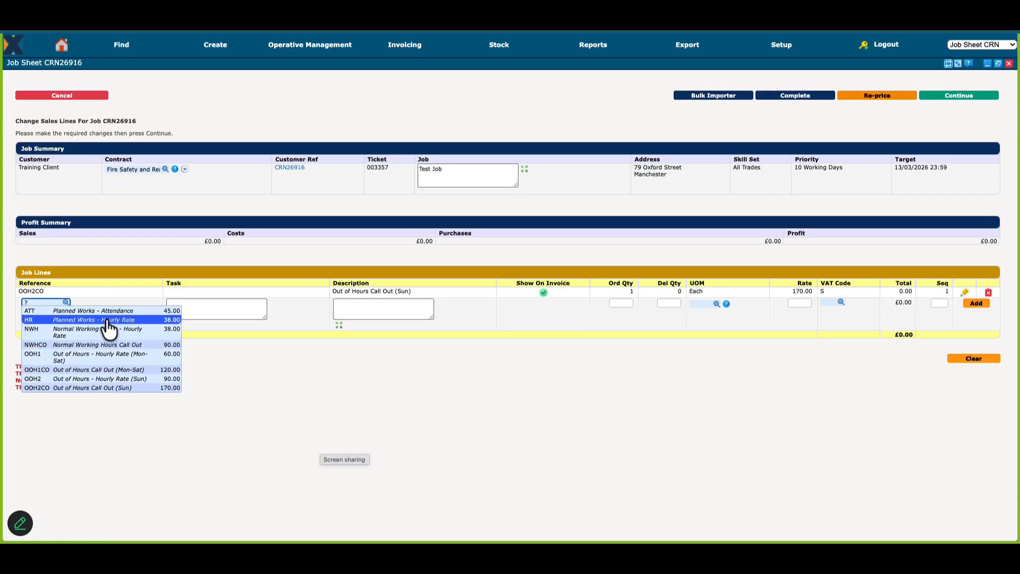
pyautogui.click(106, 329)
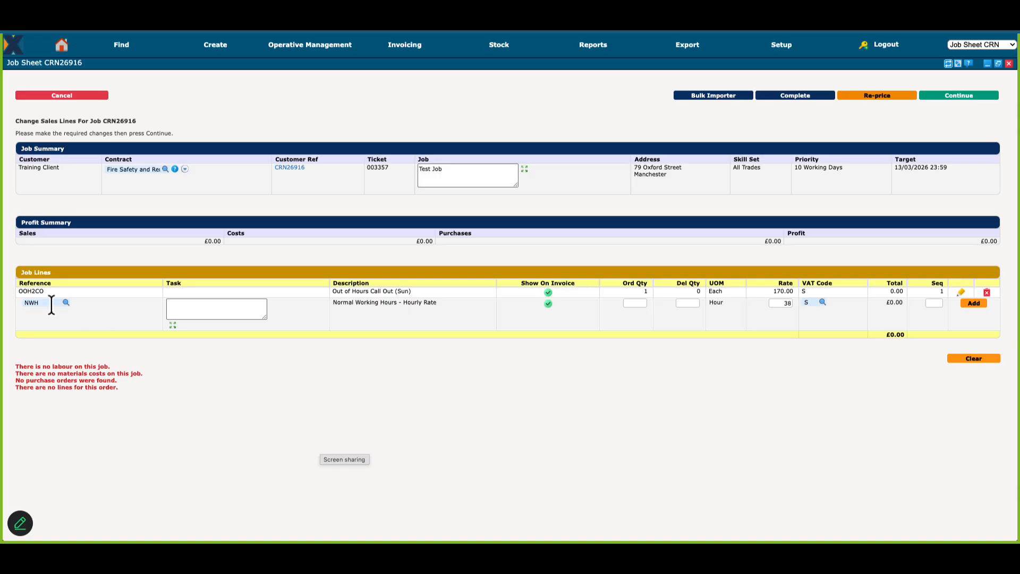
pyautogui.click(186, 308)
pyautogui.press('super+Tab')
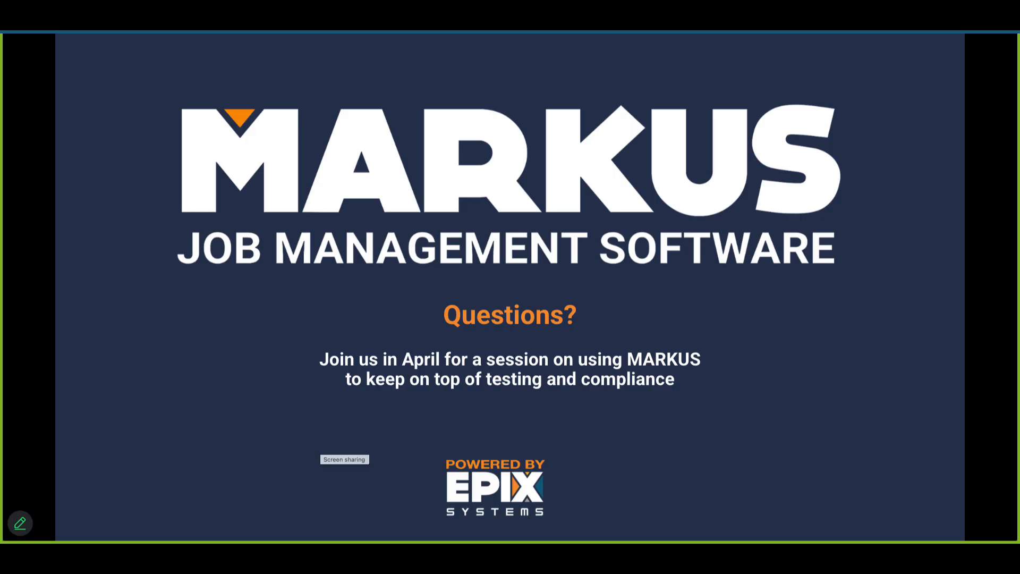